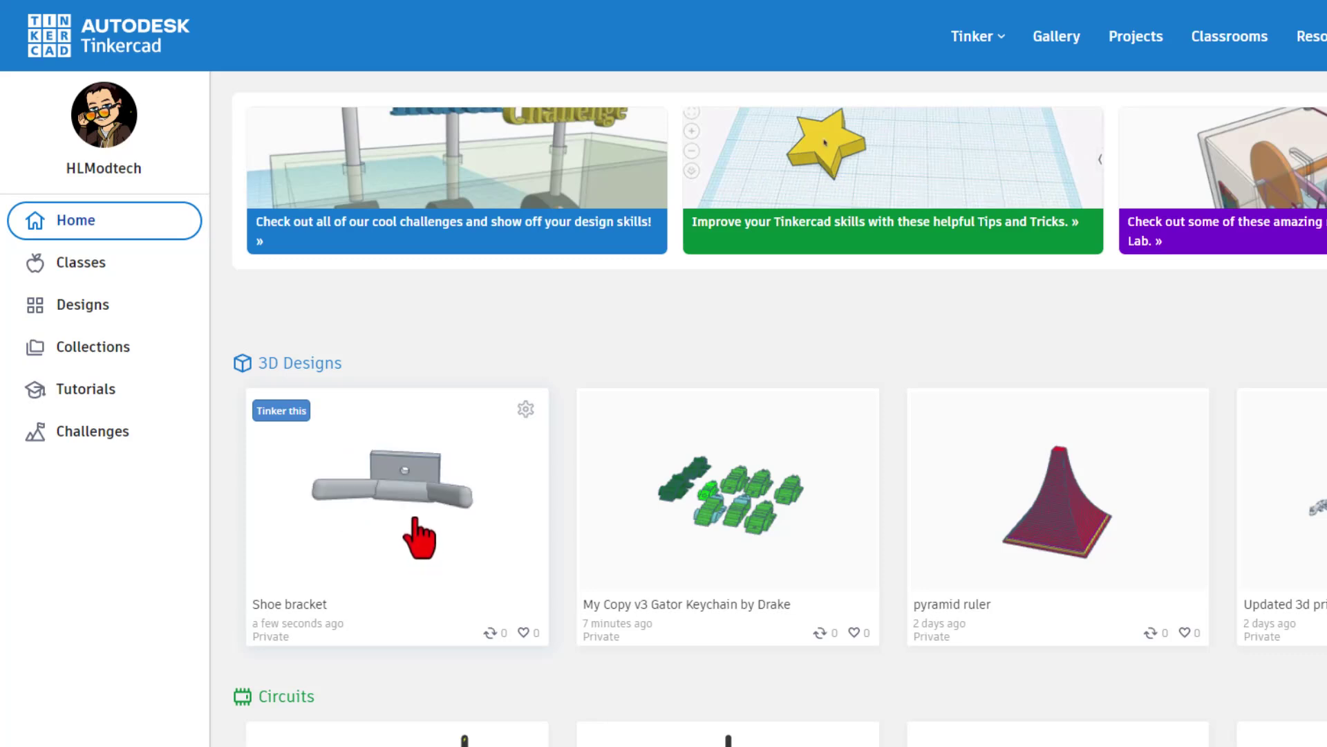
Open the Shoe bracket design from the dashboard in the 3D editor.
left_click(289, 414)
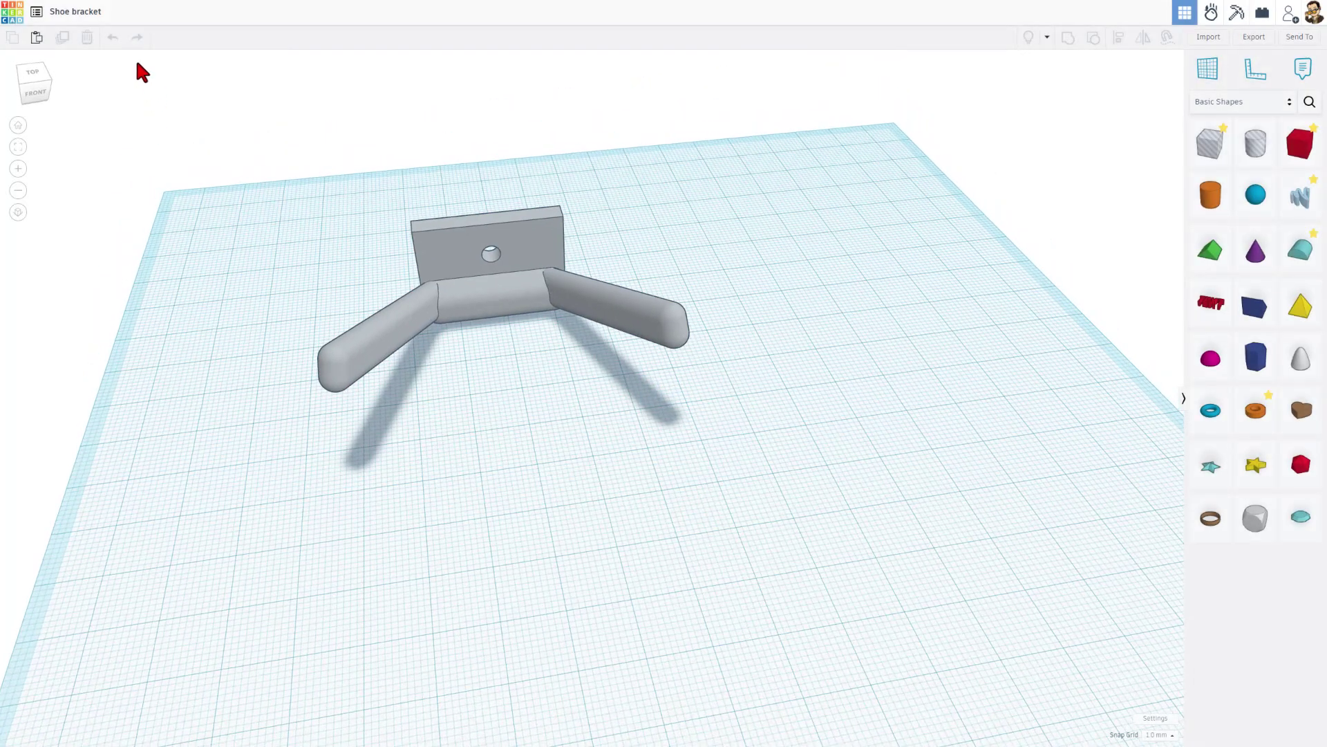
Rename the design to 'Shoe bracket 2024' and select the whole bracket.
left_click(93, 12)
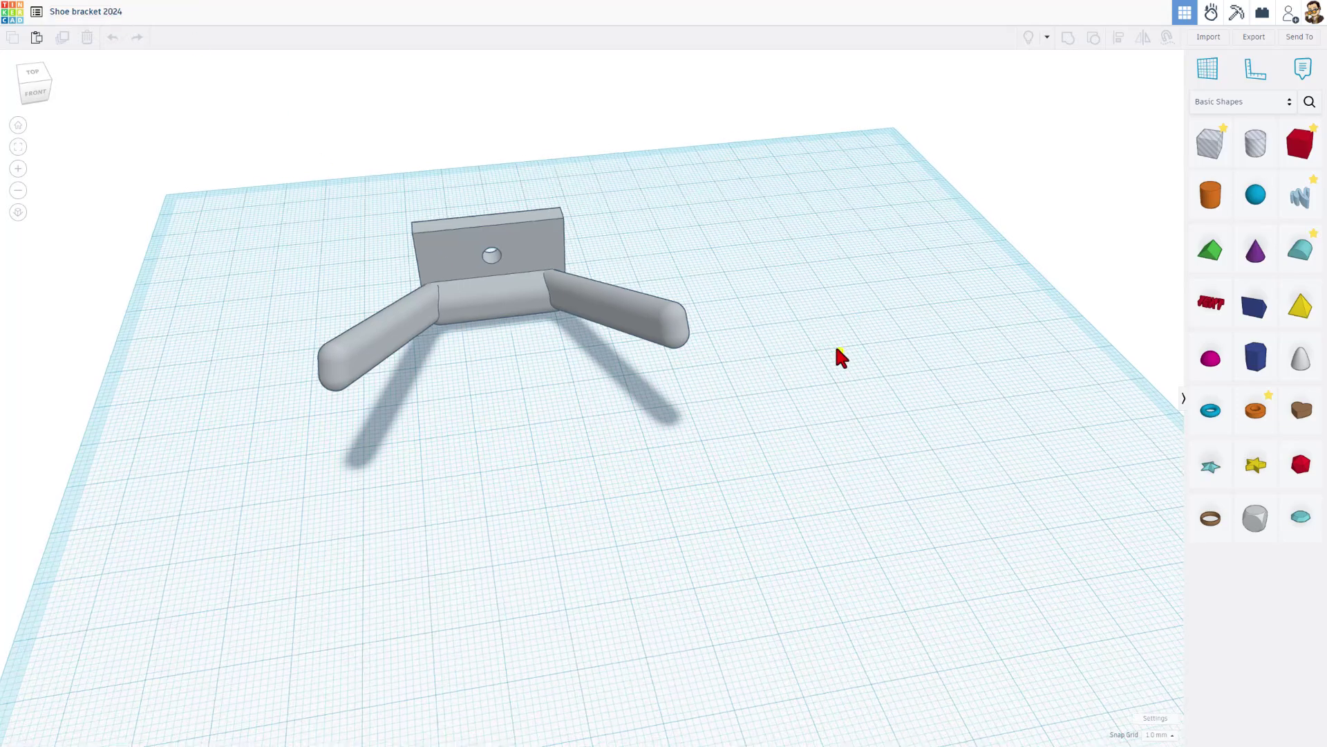
right_click_drag(838, 351, 810, 344)
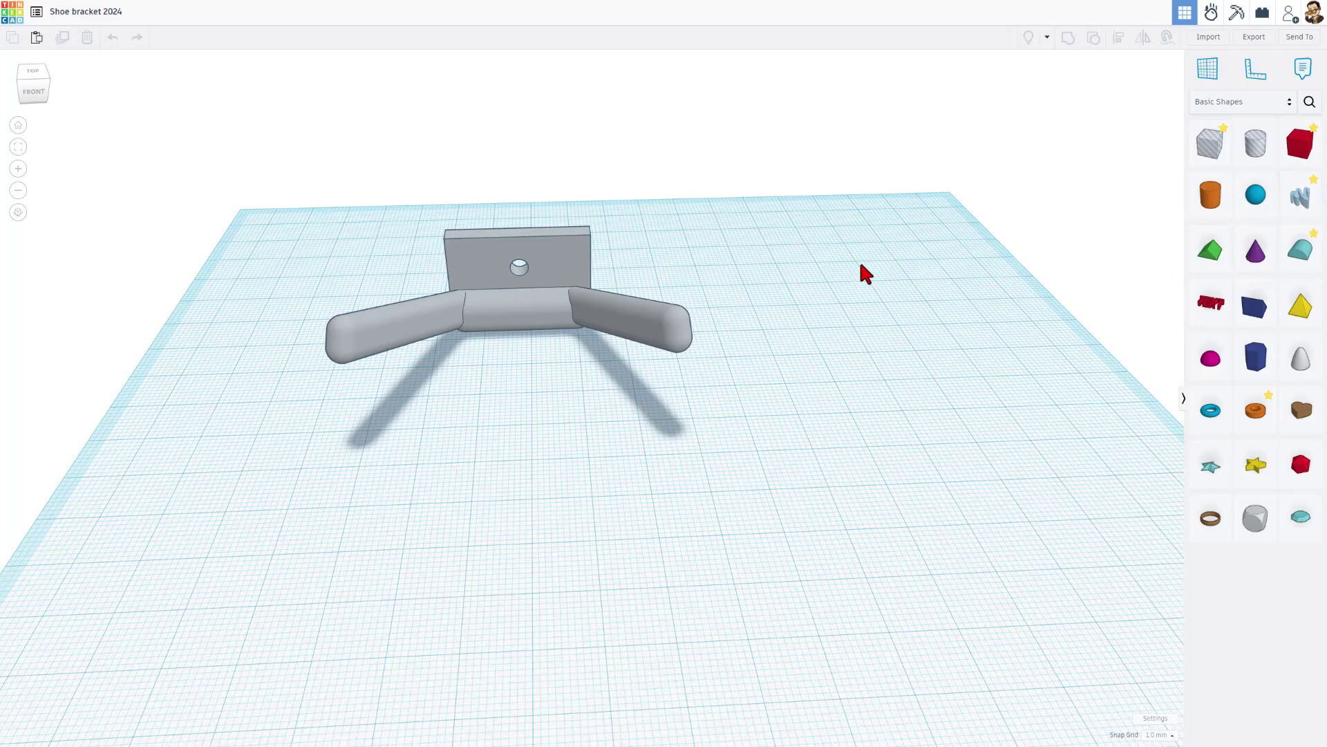
key("ctrl+a")
Duplicate the bracket and move the copy to the right of the original.
right_click_drag(786, 320, 731, 267)
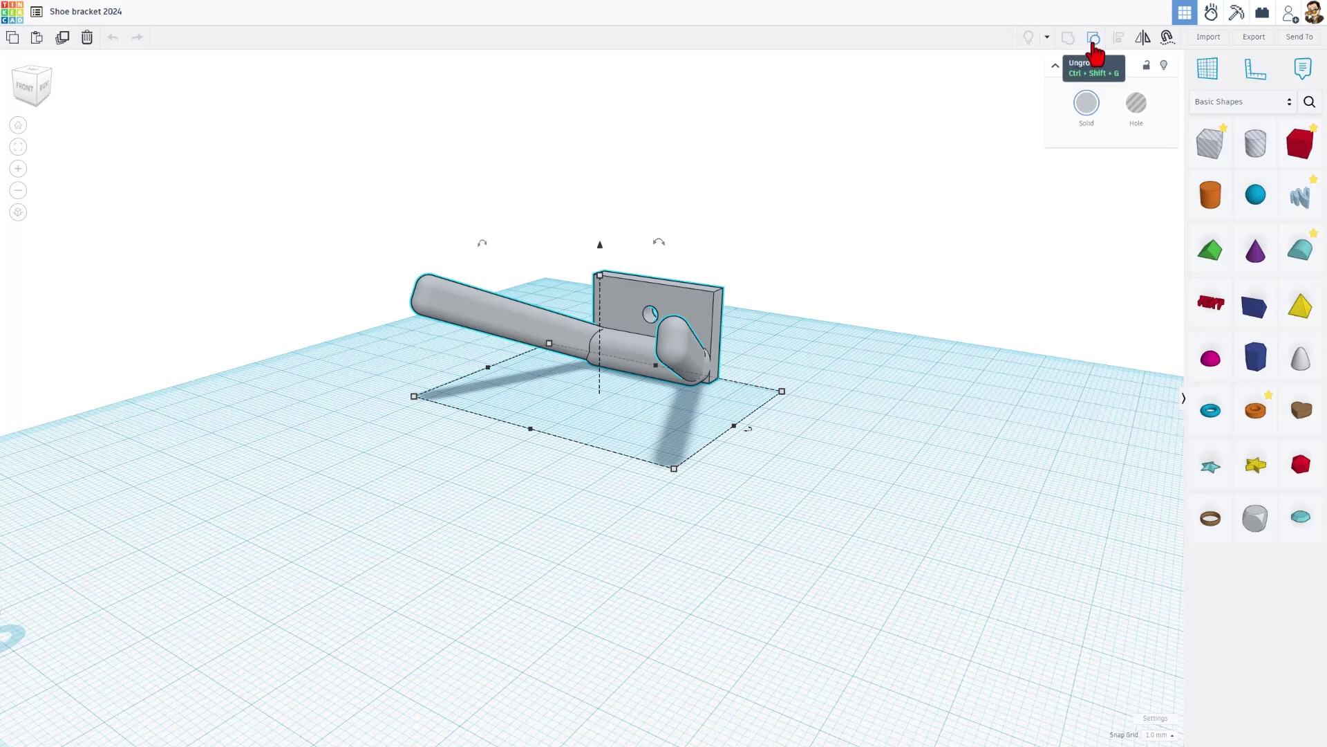
right_click_drag(934, 262, 845, 321)
key("ctrl+d")
left_click(658, 281)
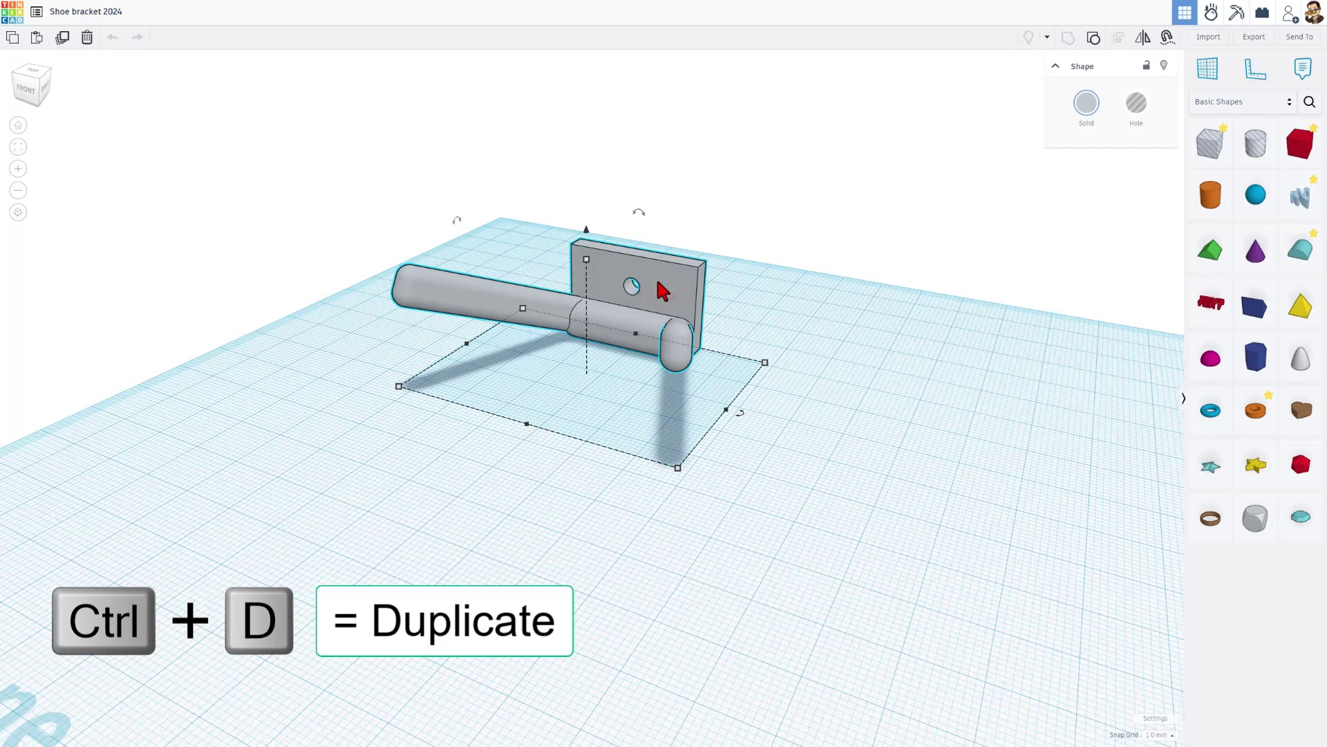
left_click_drag(659, 282, 890, 301)
right_click_drag(862, 293, 943, 329)
left_click(939, 323)
Rotate the copy -90° so its plate lies flat, and drop it onto the workplane.
left_click(754, 222)
right_click_drag(802, 255, 828, 325)
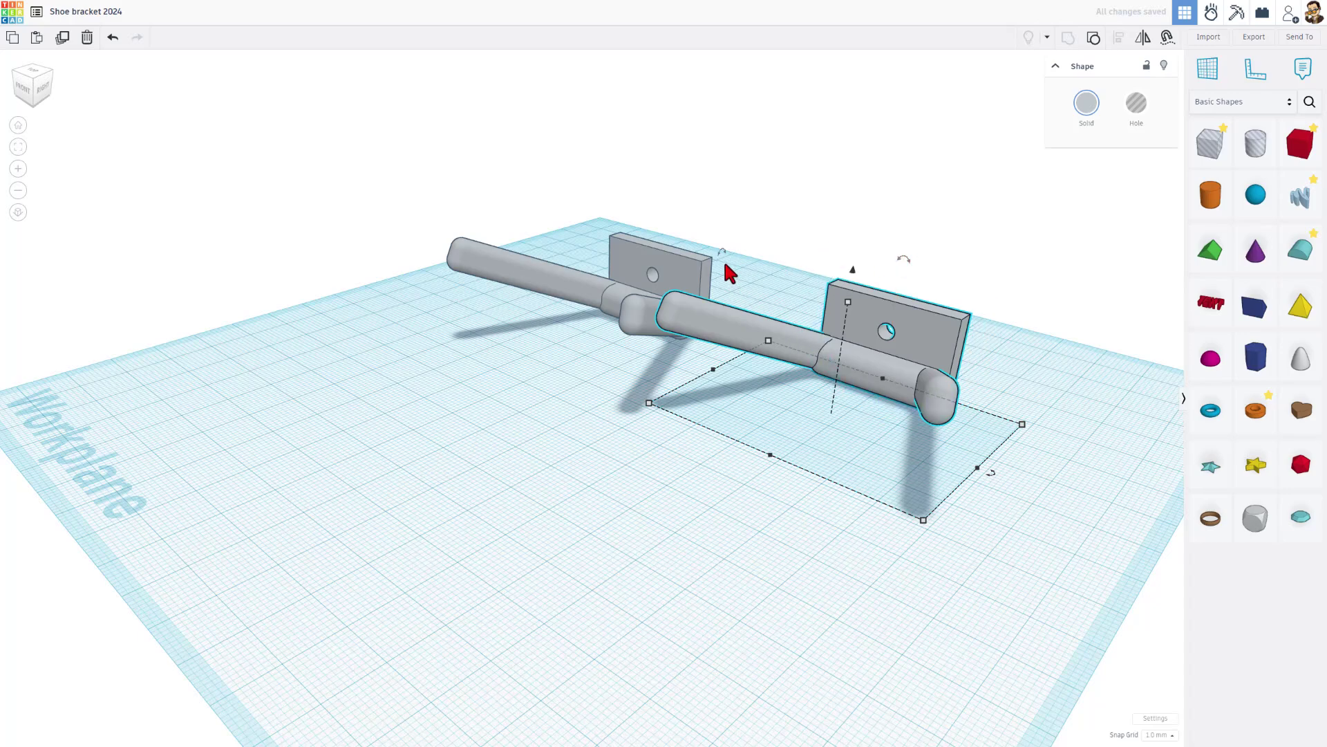
left_click_drag(723, 261, 850, 217)
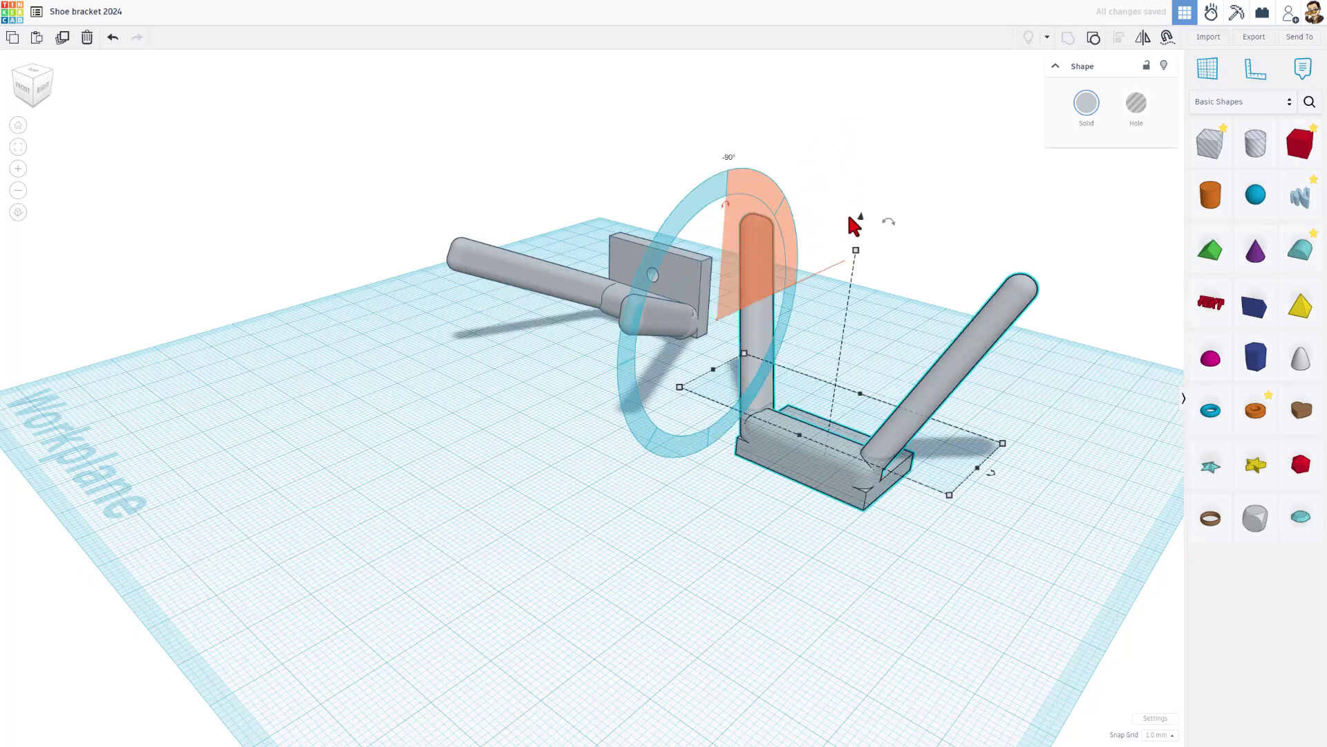
key("d")
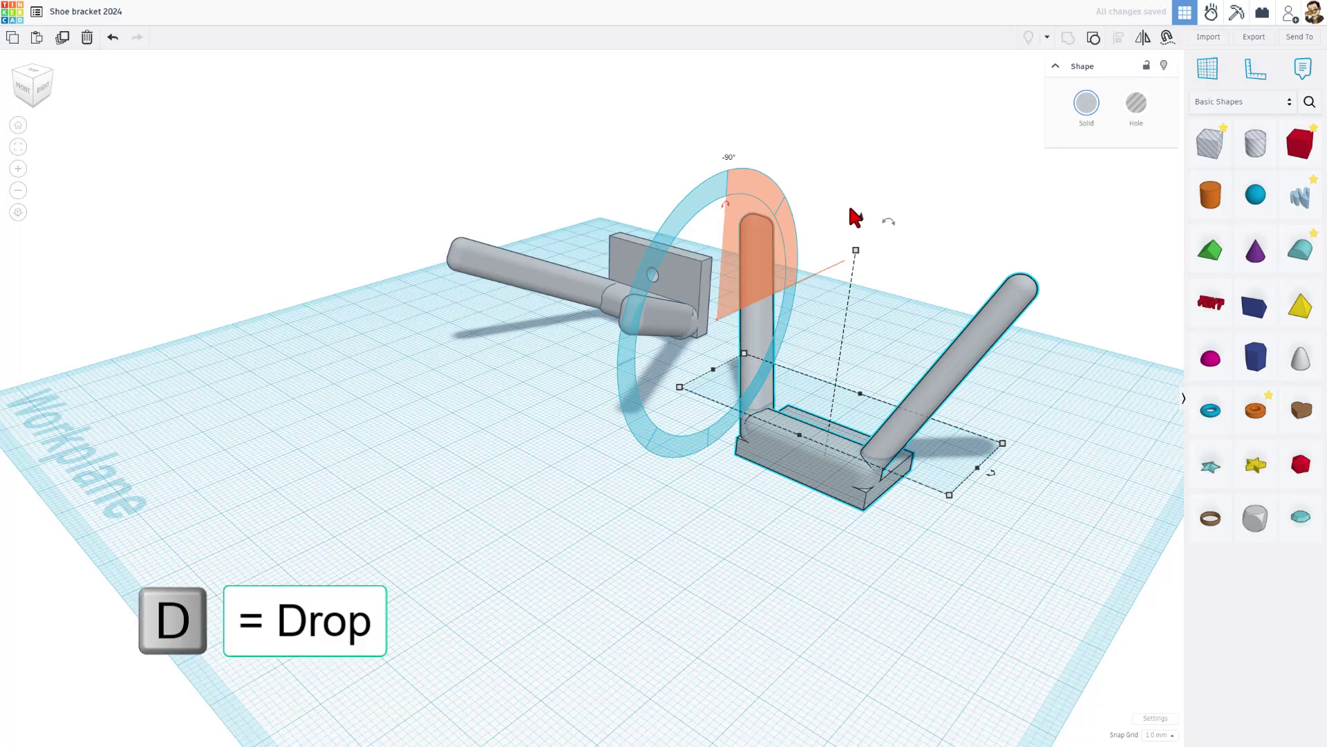
left_click(670, 465)
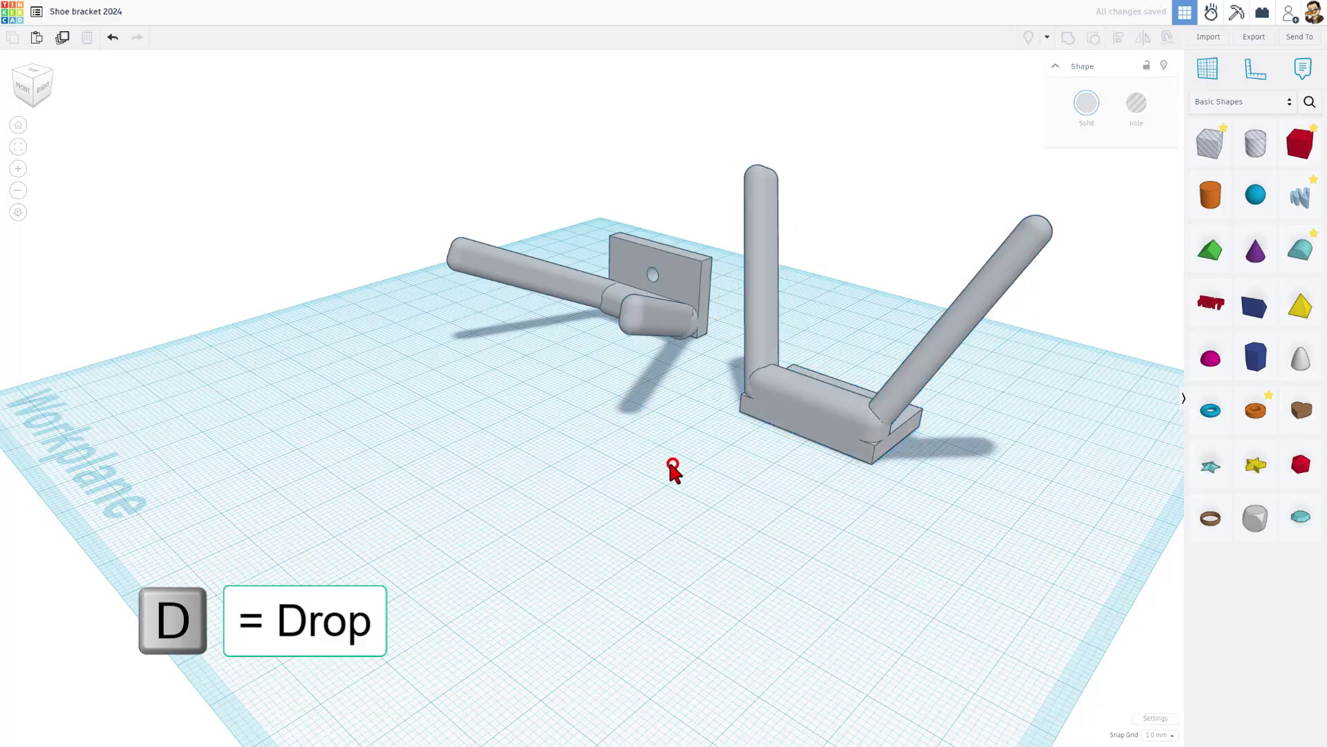
right_click_drag(670, 465, 796, 533)
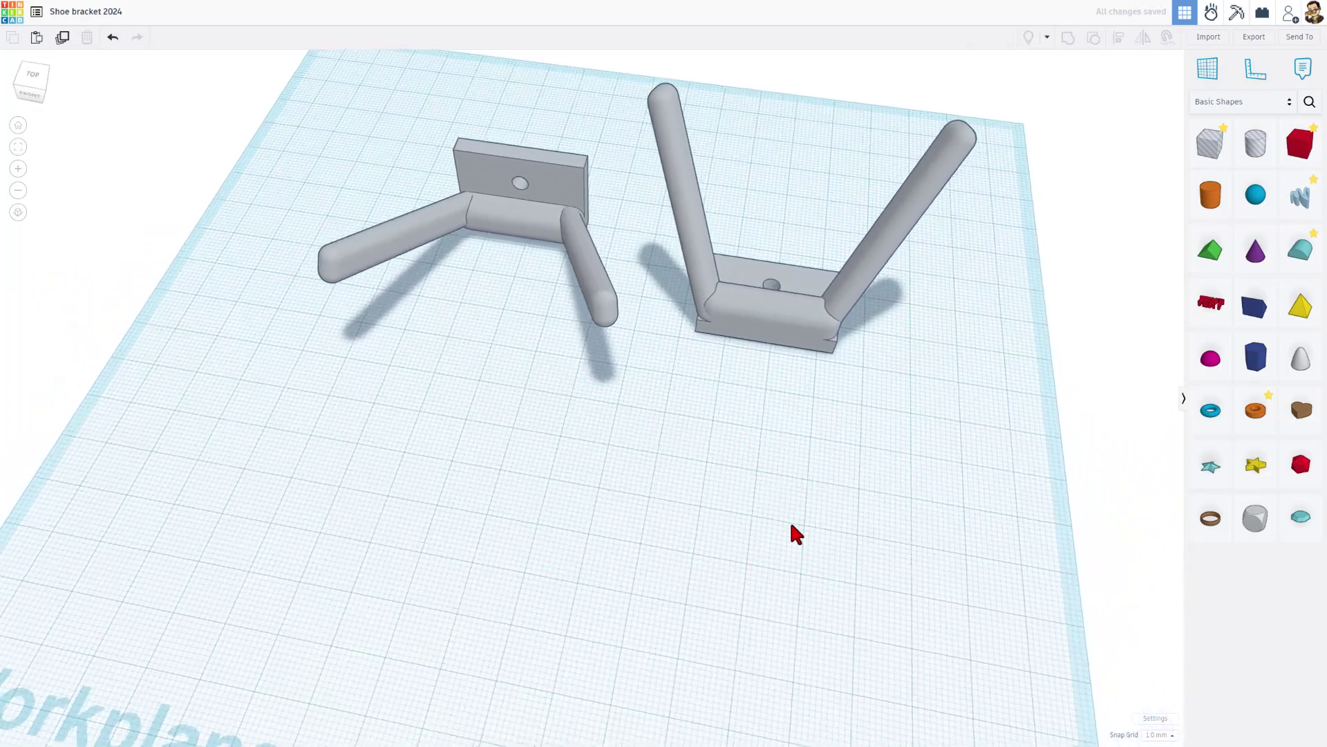
Ungroup the bracket copy, then ungroup its red base block into separate parts.
left_click(732, 309)
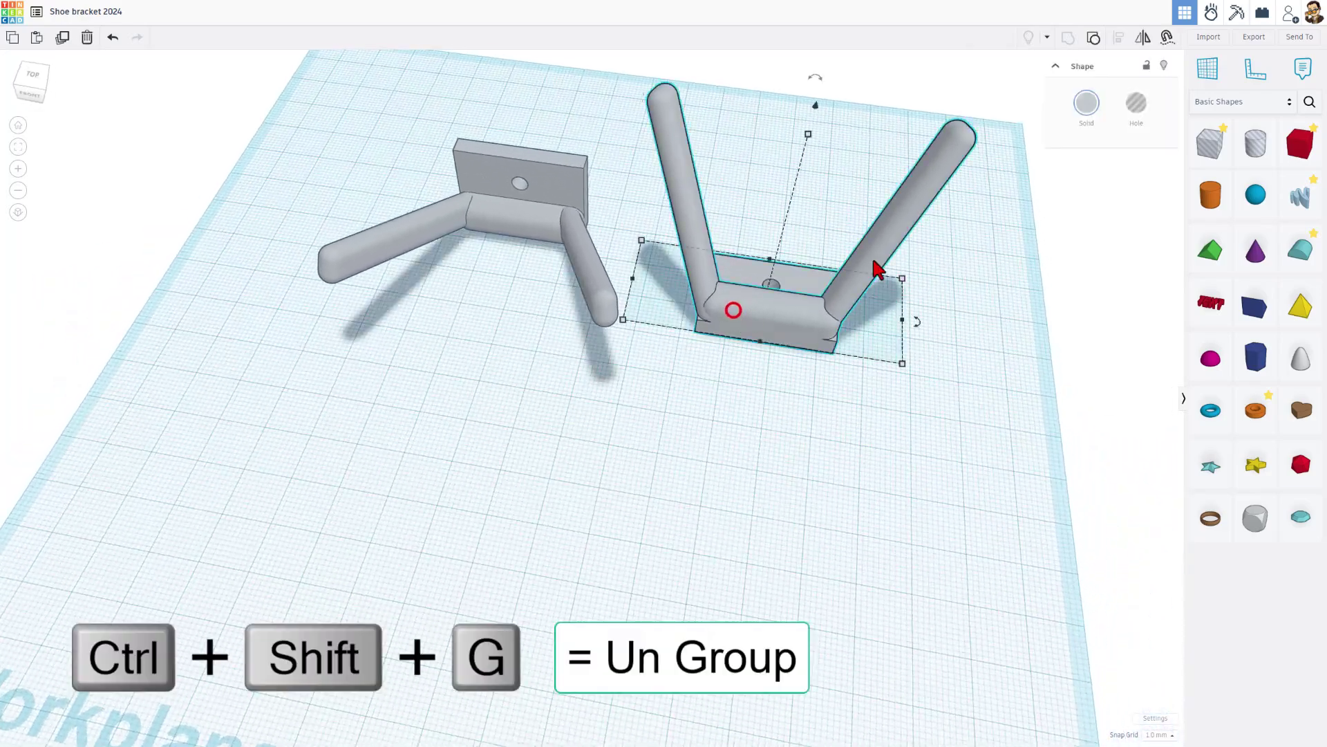
left_click(1093, 38)
left_click(727, 418)
right_click_drag(734, 370, 738, 242)
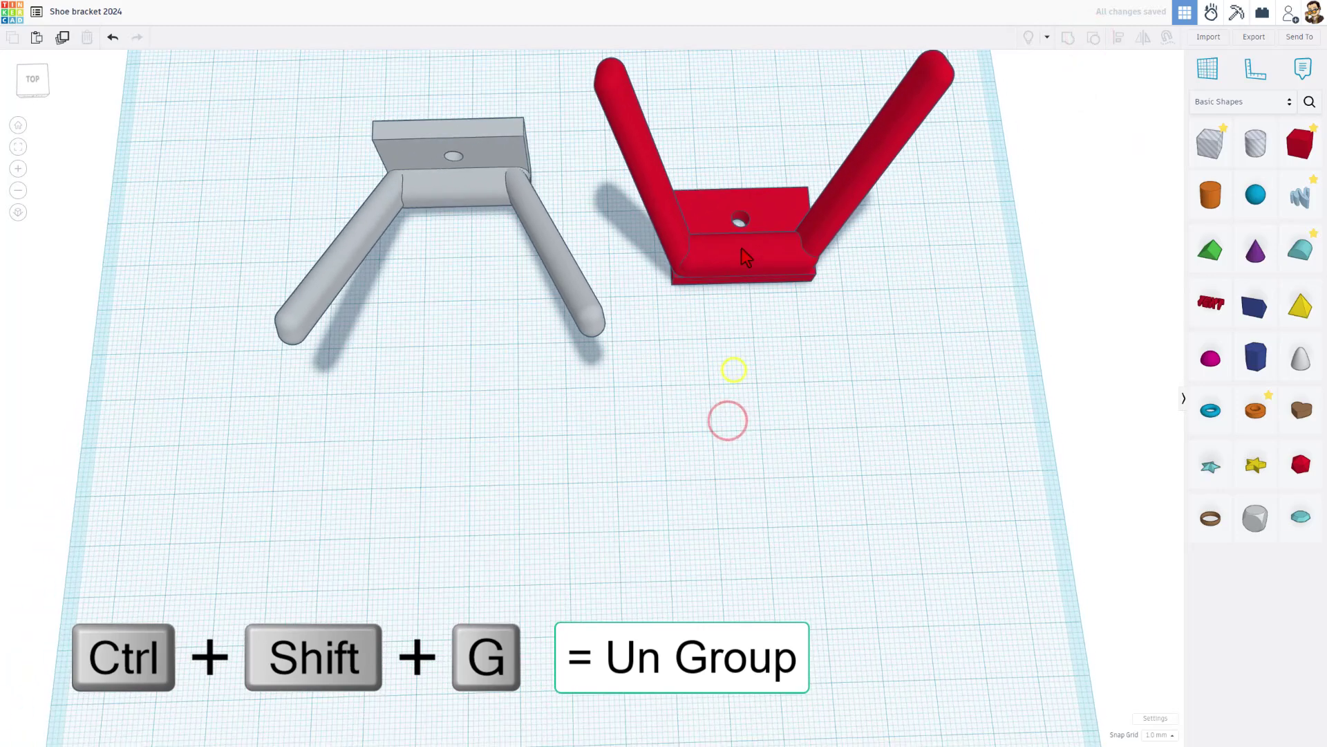
left_click(738, 243)
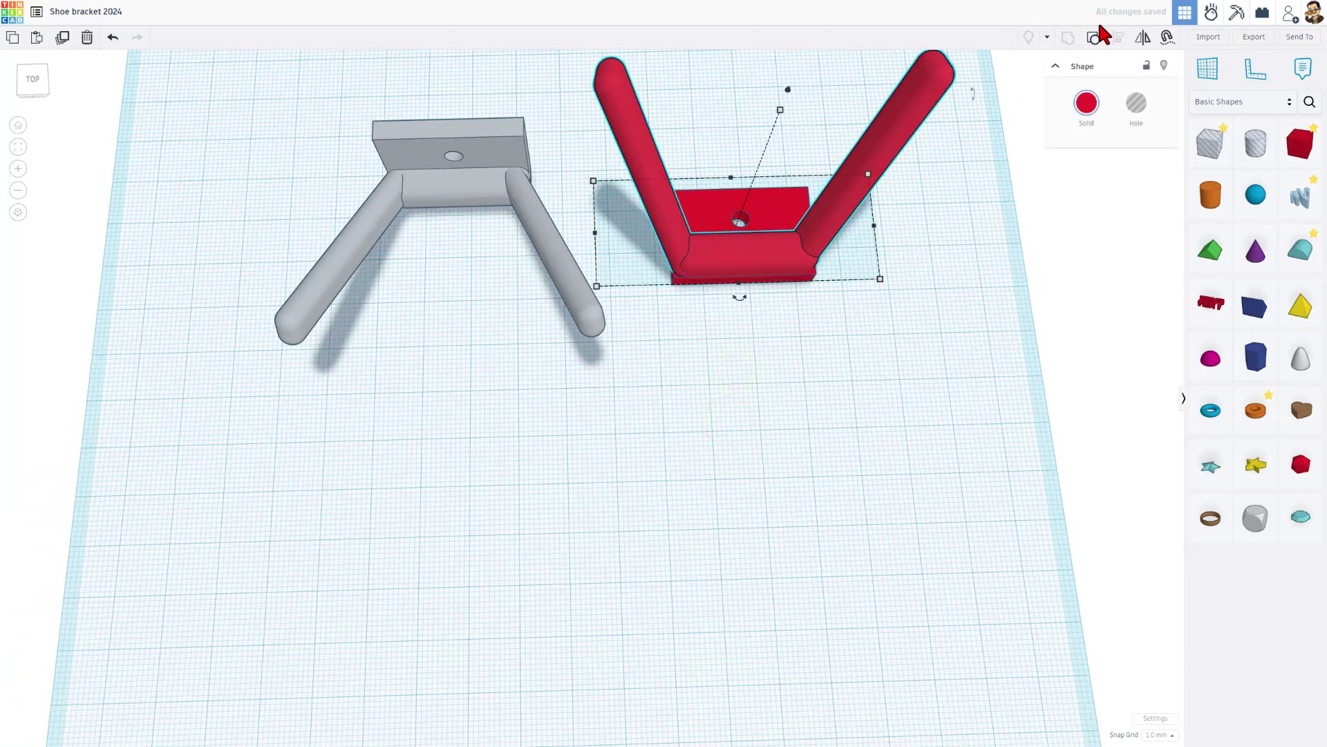
left_click(1093, 38)
left_click(797, 408)
Group the red base box and both arms into one object.
left_click(768, 248)
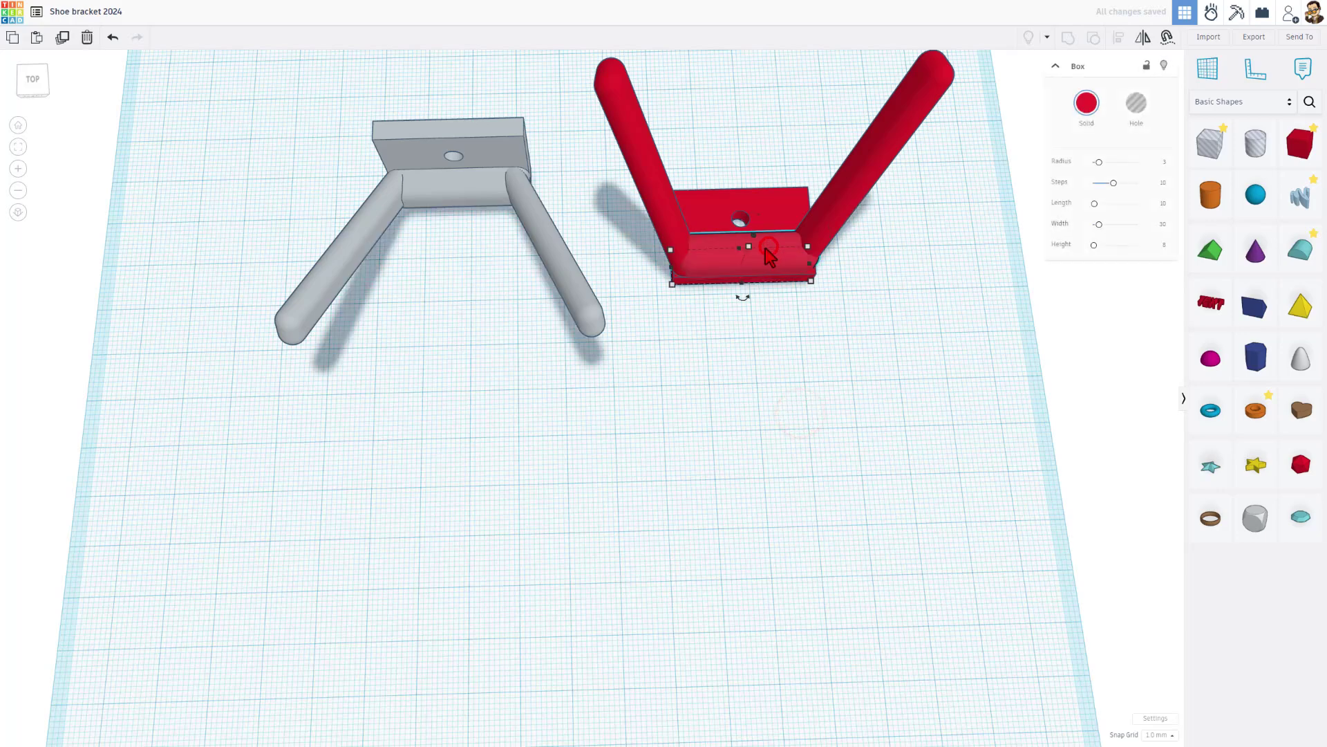
left_click(877, 183, "shift")
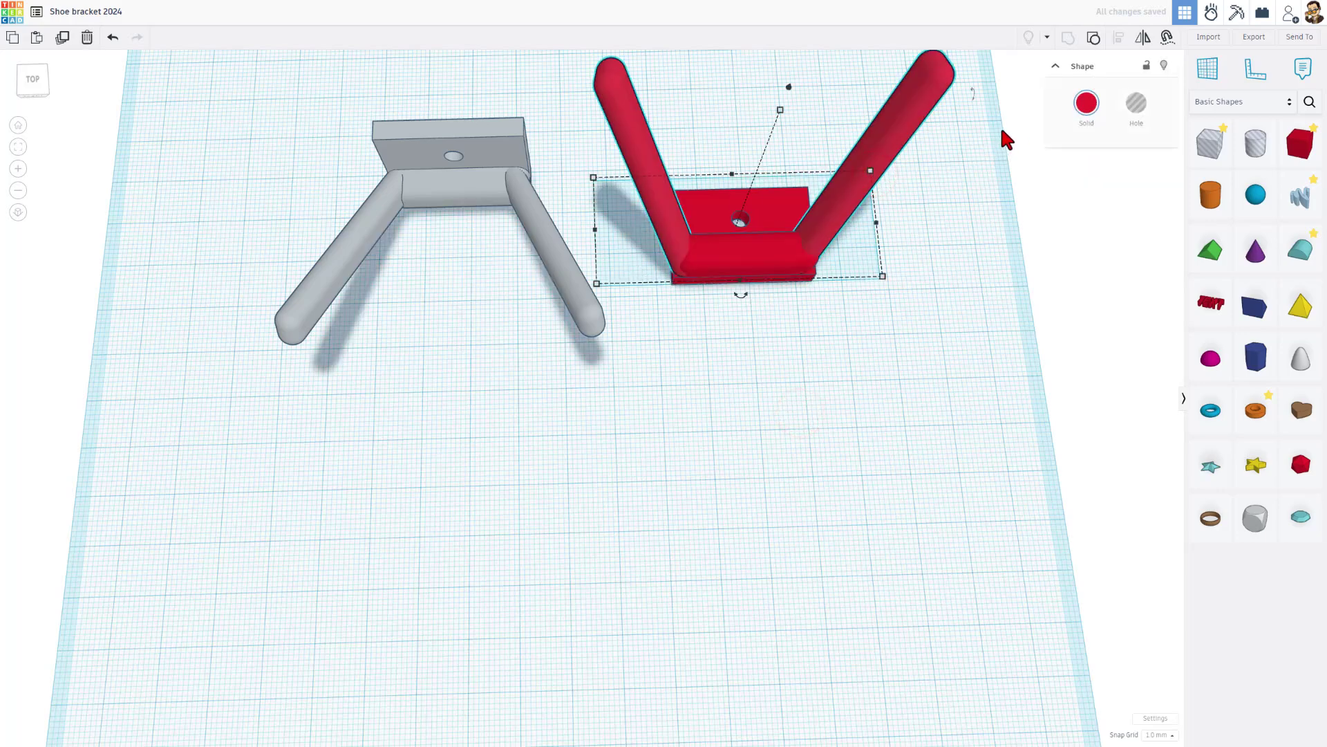
left_click(1093, 38)
left_click(815, 326)
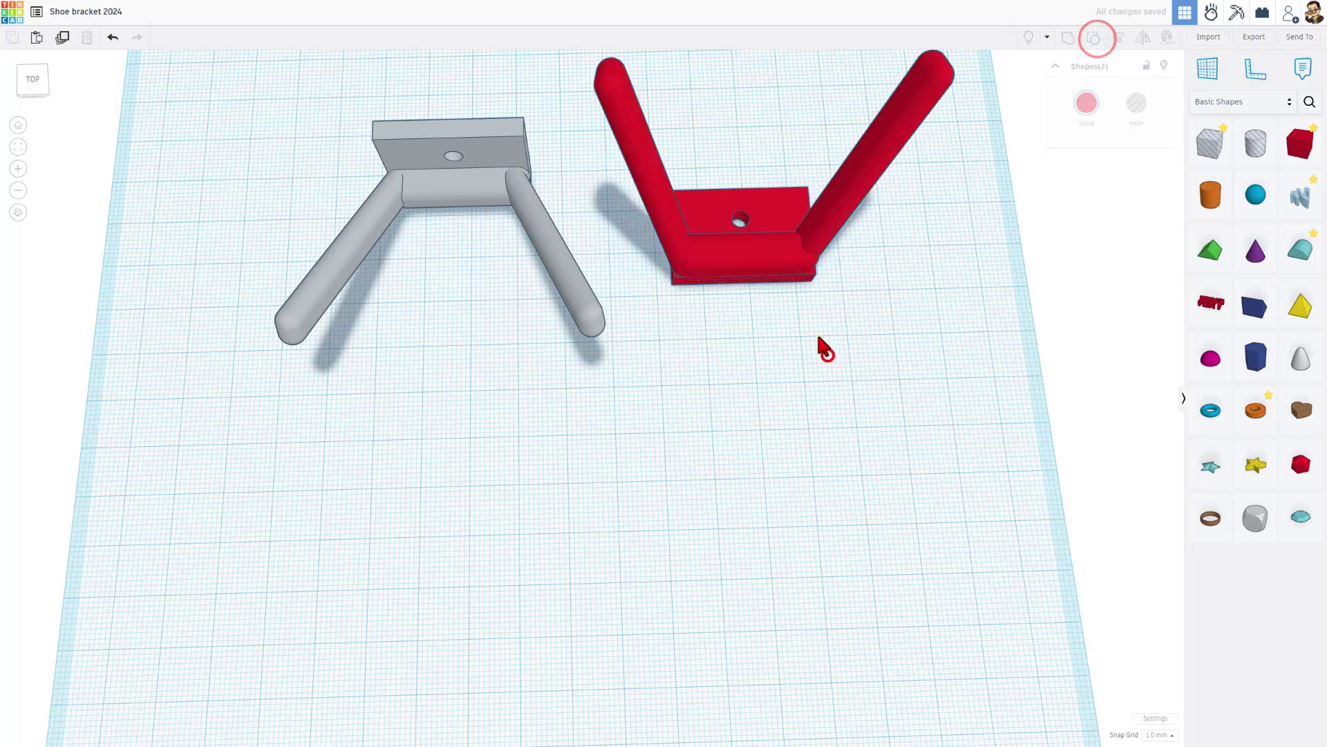
right_click_drag(815, 326, 798, 190)
Ungroup the red bracket again and select the hole cylinder in its plate.
left_click(759, 232)
scroll(798, 191, "up", 3)
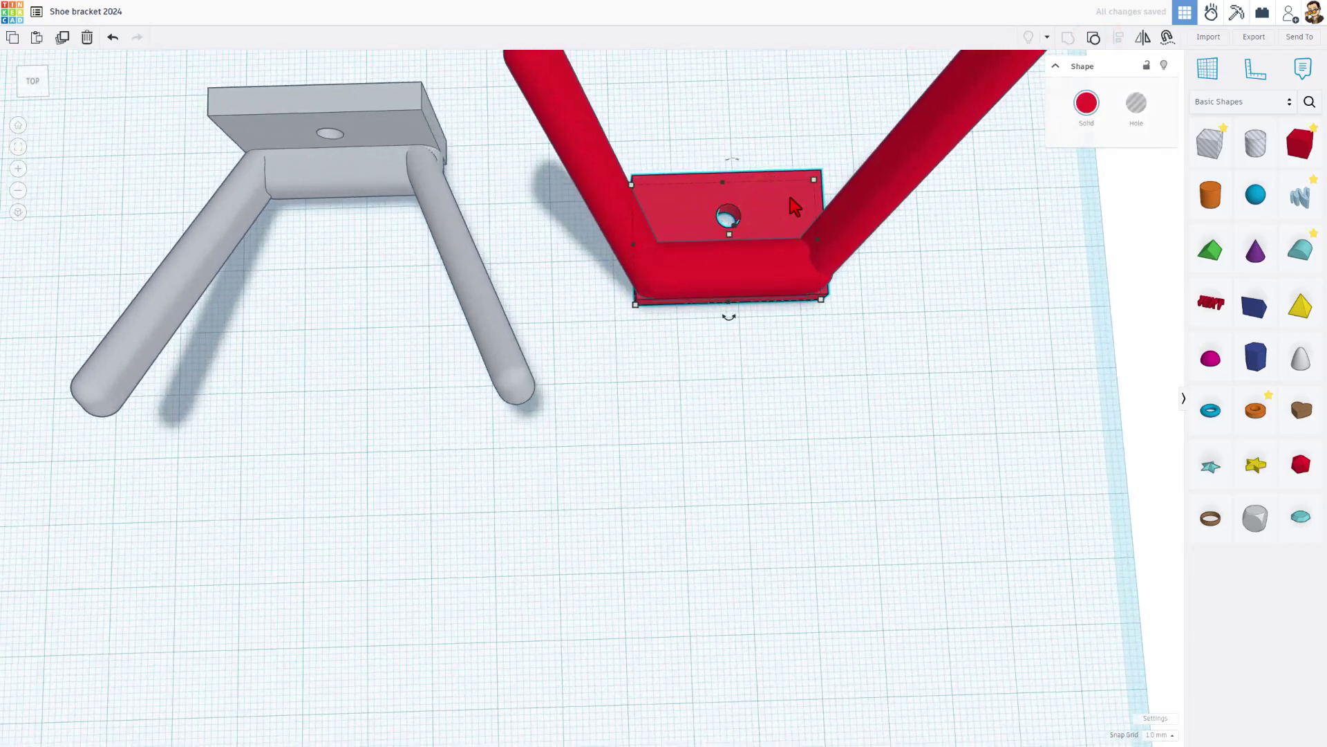
left_click(1093, 38)
left_click(693, 140)
left_click(726, 215)
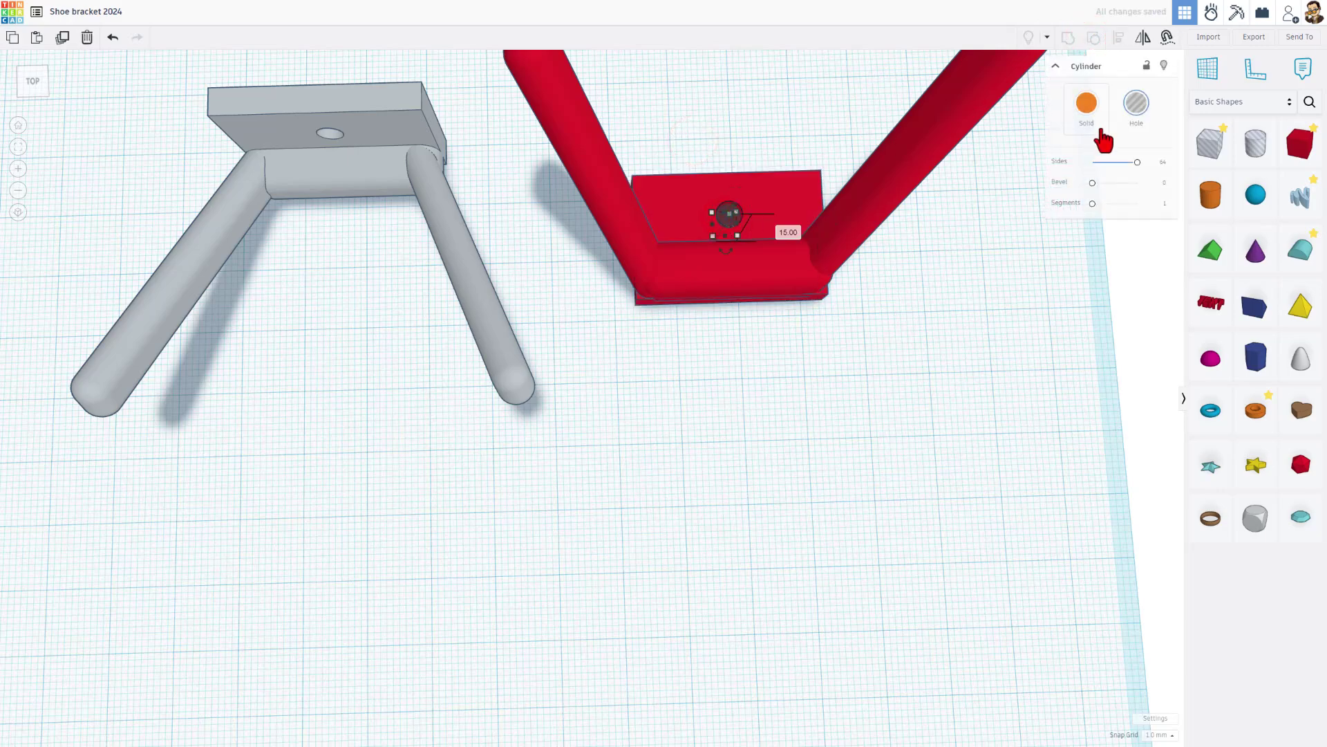
scroll(625, 437, "down", 5)
right_click_drag(625, 436, 674, 397)
Place a new box in front of the copy and shift the copy's base box slightly right.
left_click(1300, 145)
left_click(678, 473)
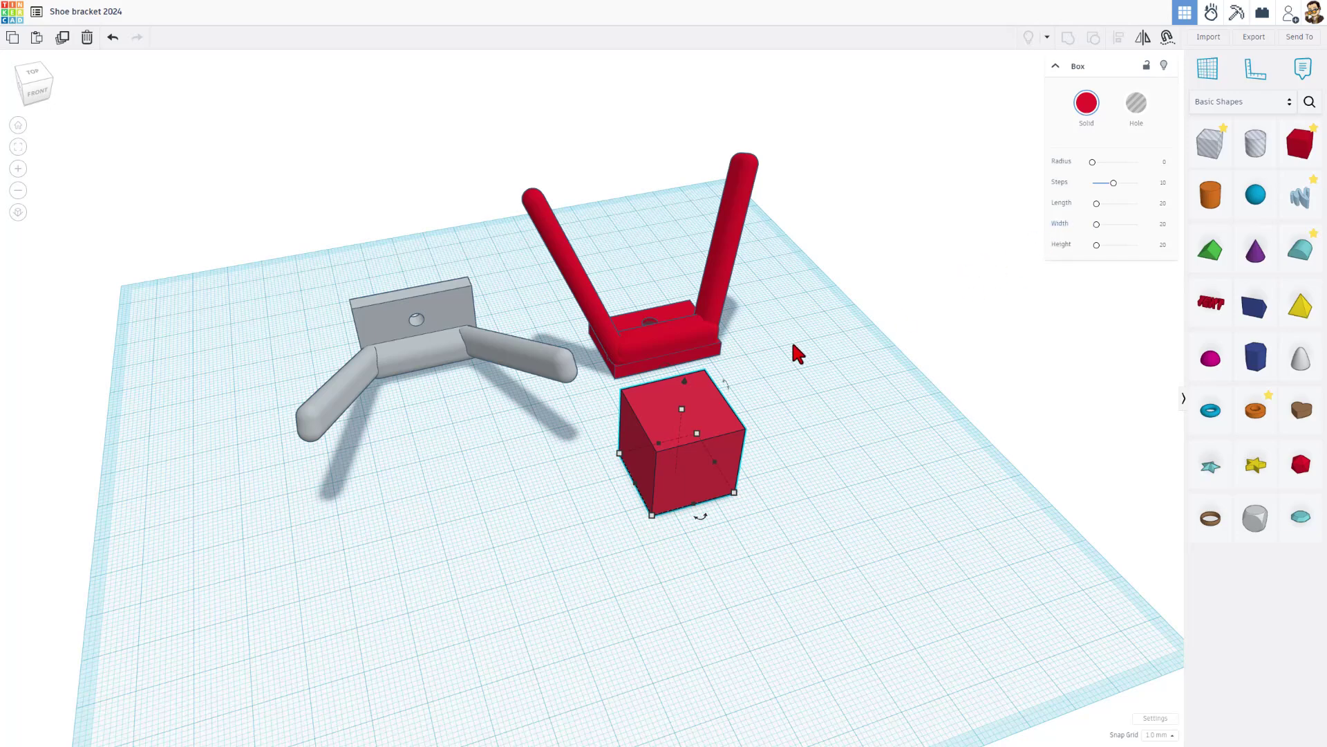
left_click(666, 312)
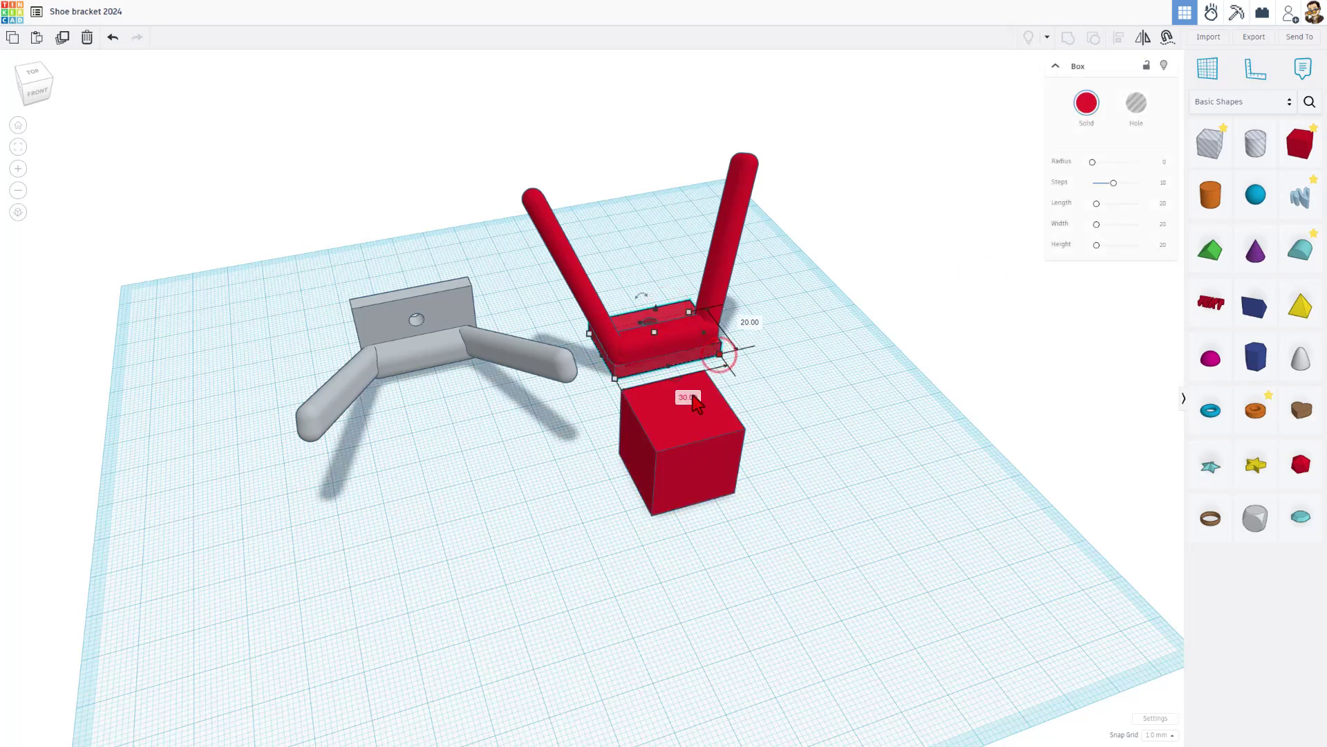
left_click_drag(652, 342, 691, 343)
left_click(689, 495)
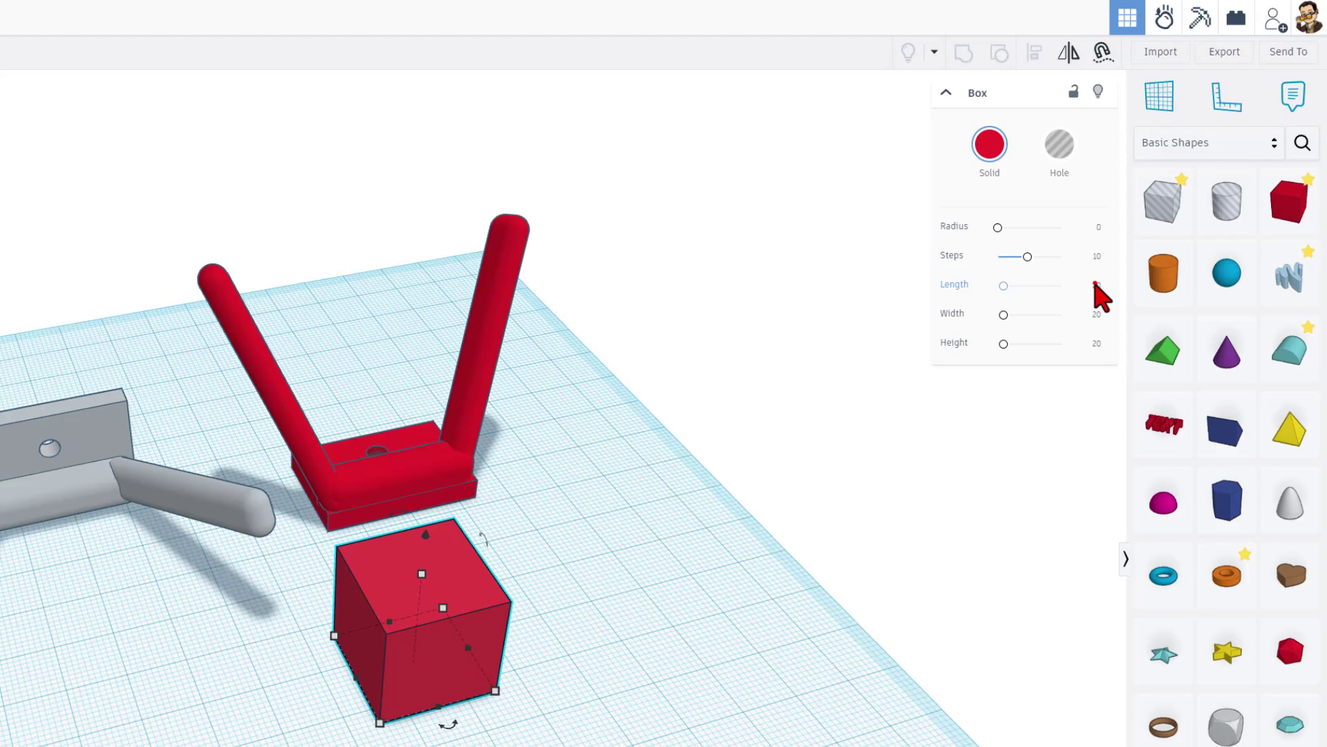
Set the box length to 20 and width to 30.
left_click(1163, 202)
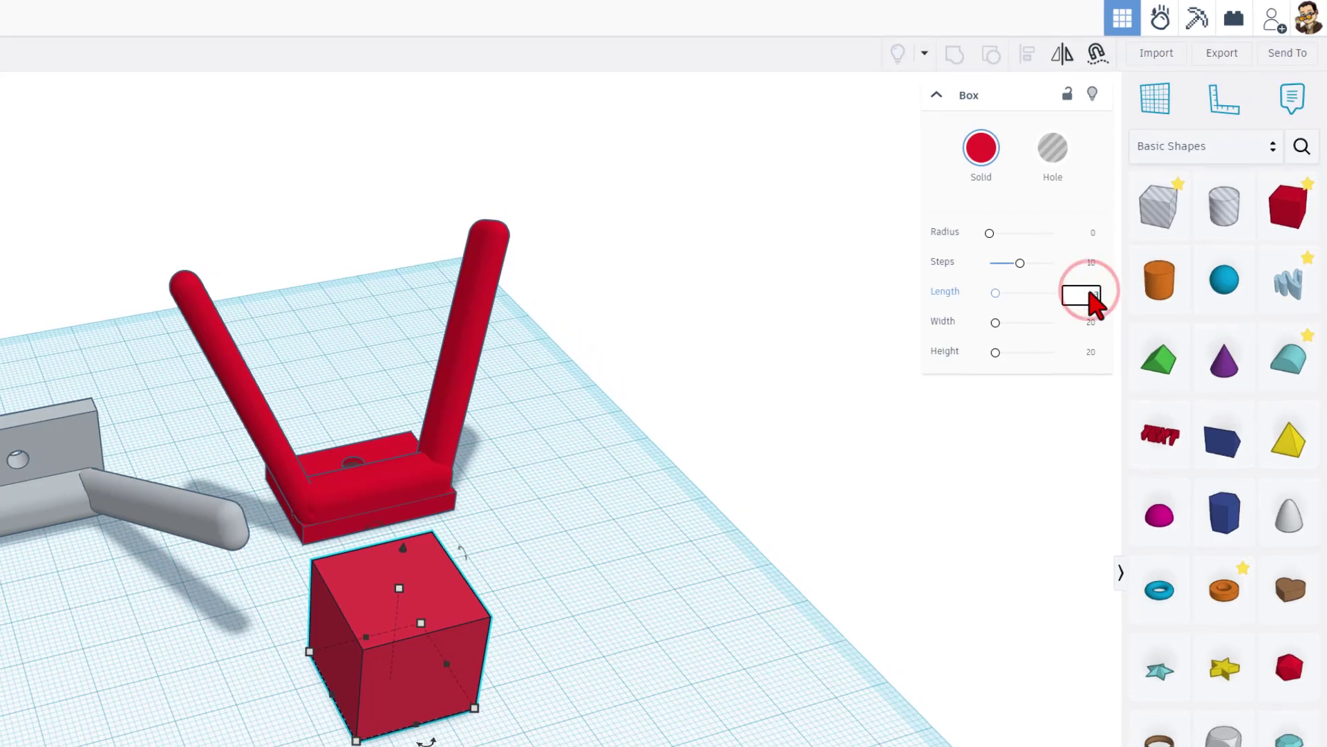
type("30")
key("Return")
left_click(1092, 325)
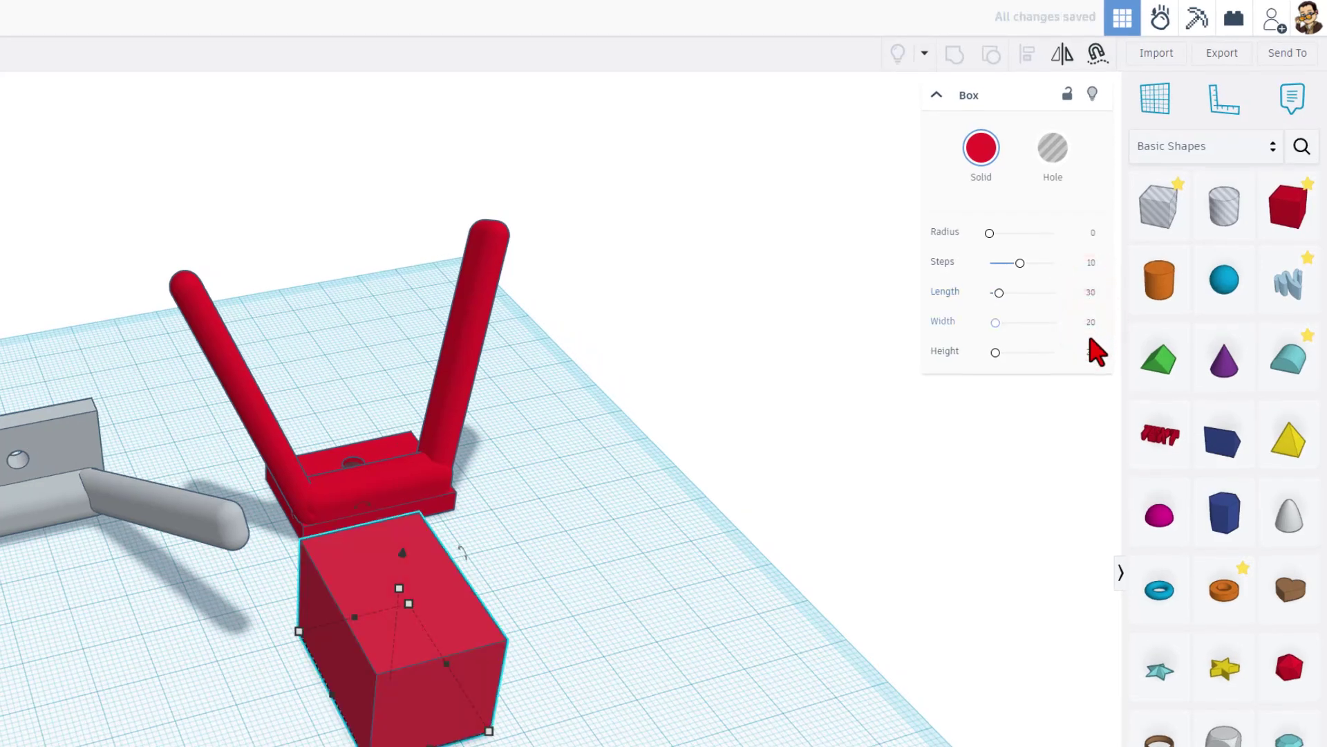
type("4")
key("Return")
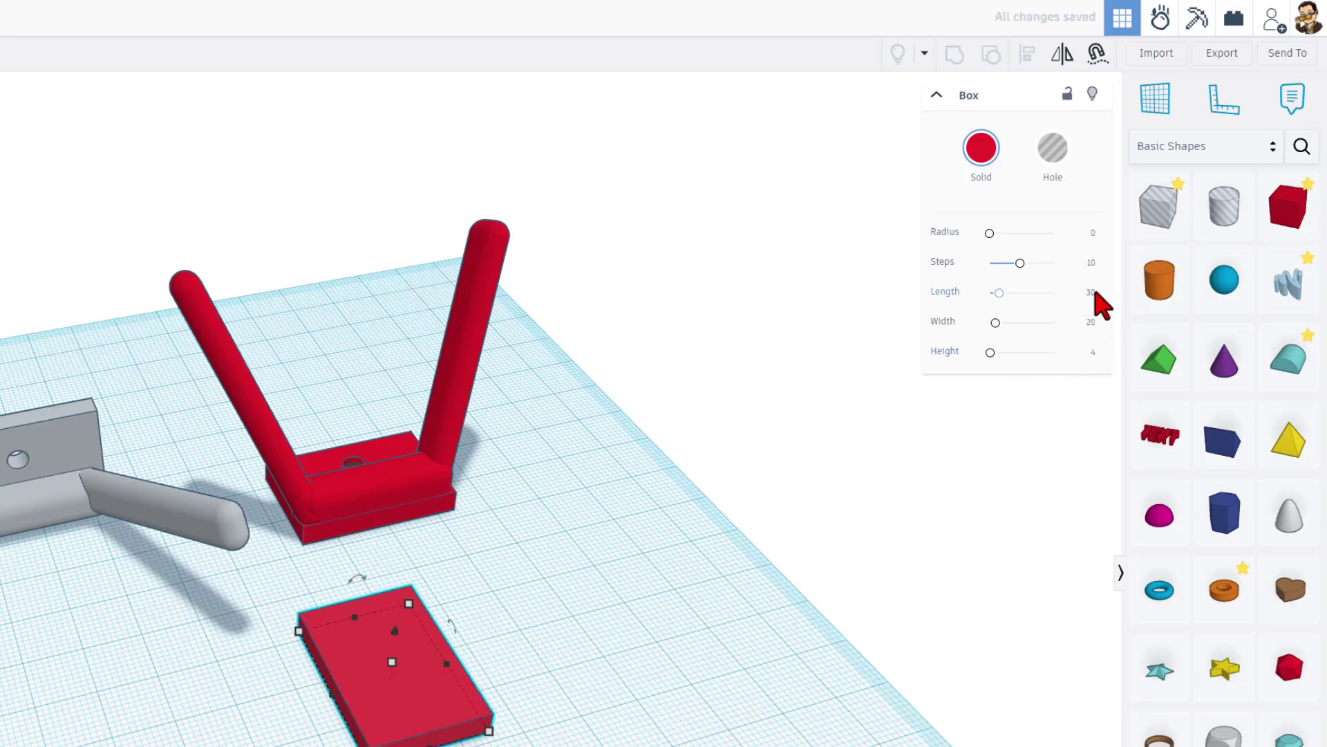
type("20")
key("Return")
type("30")
key("Return")
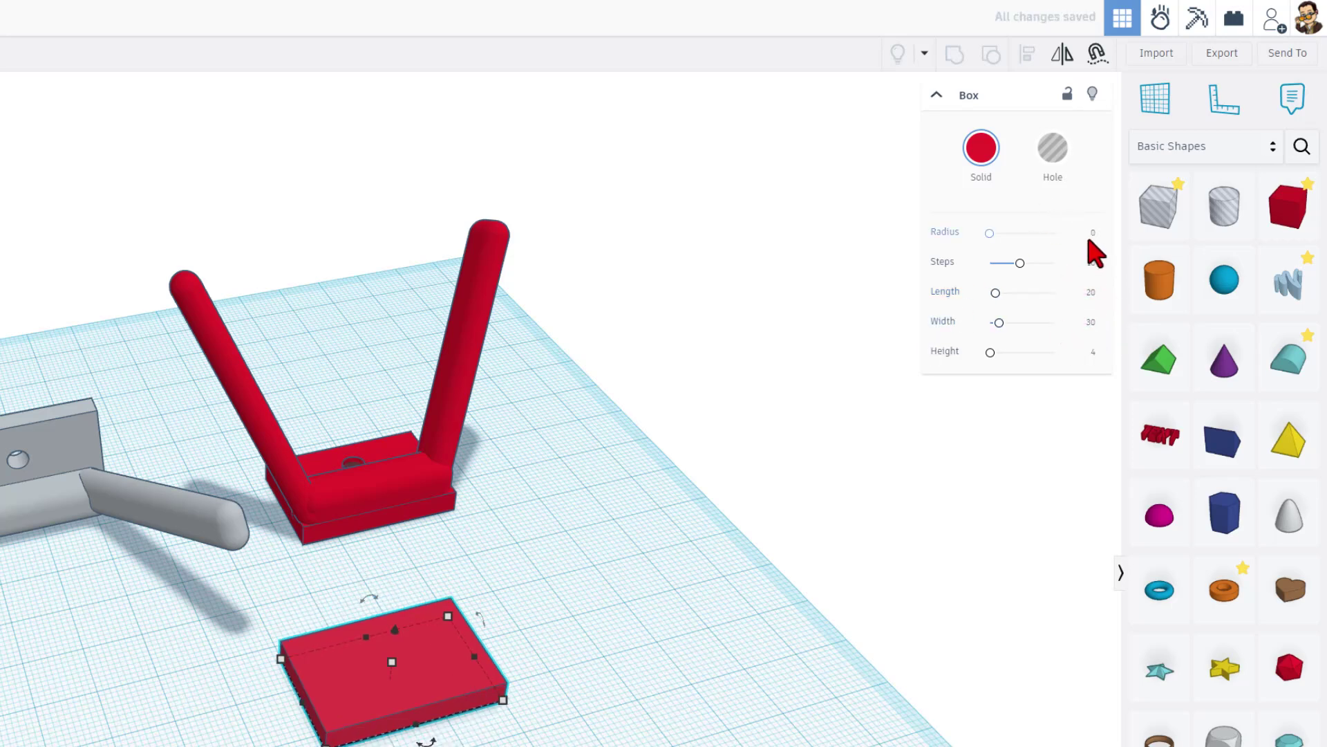
Round the pad's corners, set its height to 8, and add a hole box beside it.
left_click(1092, 233)
type("2")
key("Return")
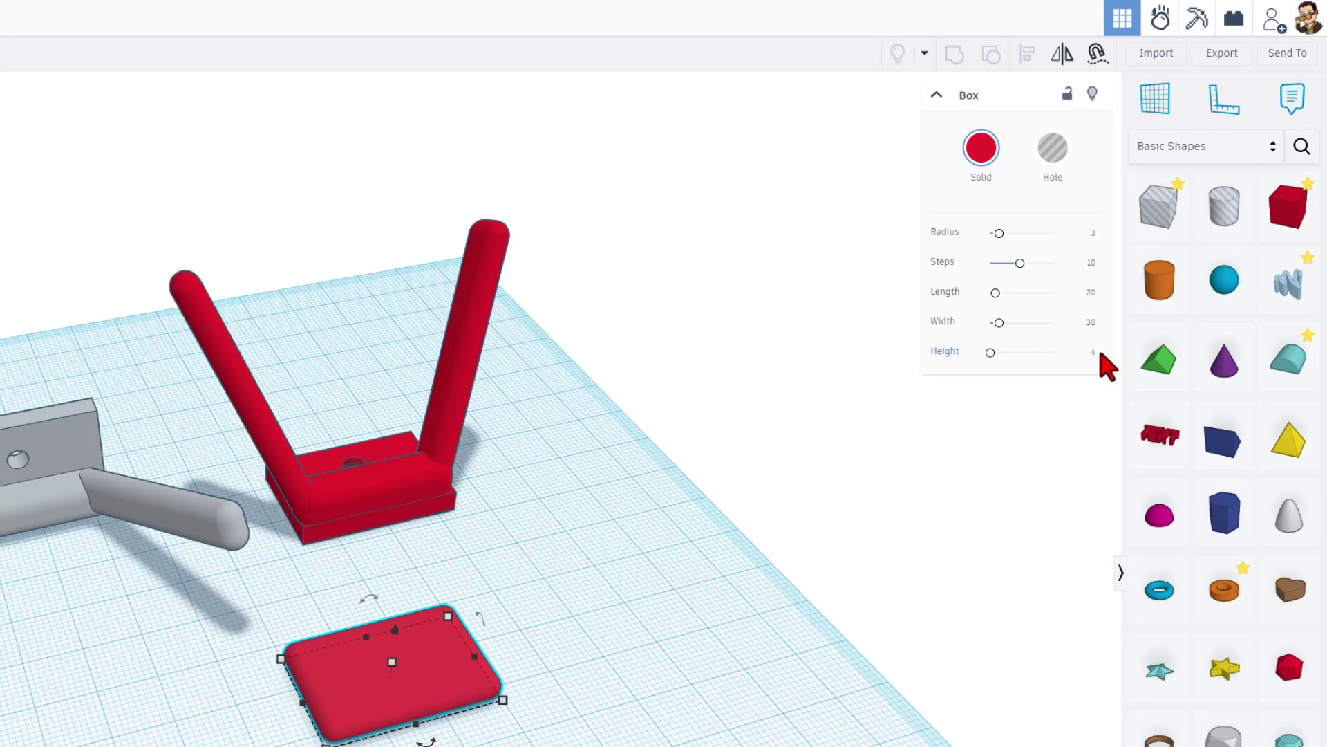
type("8")
key("Return")
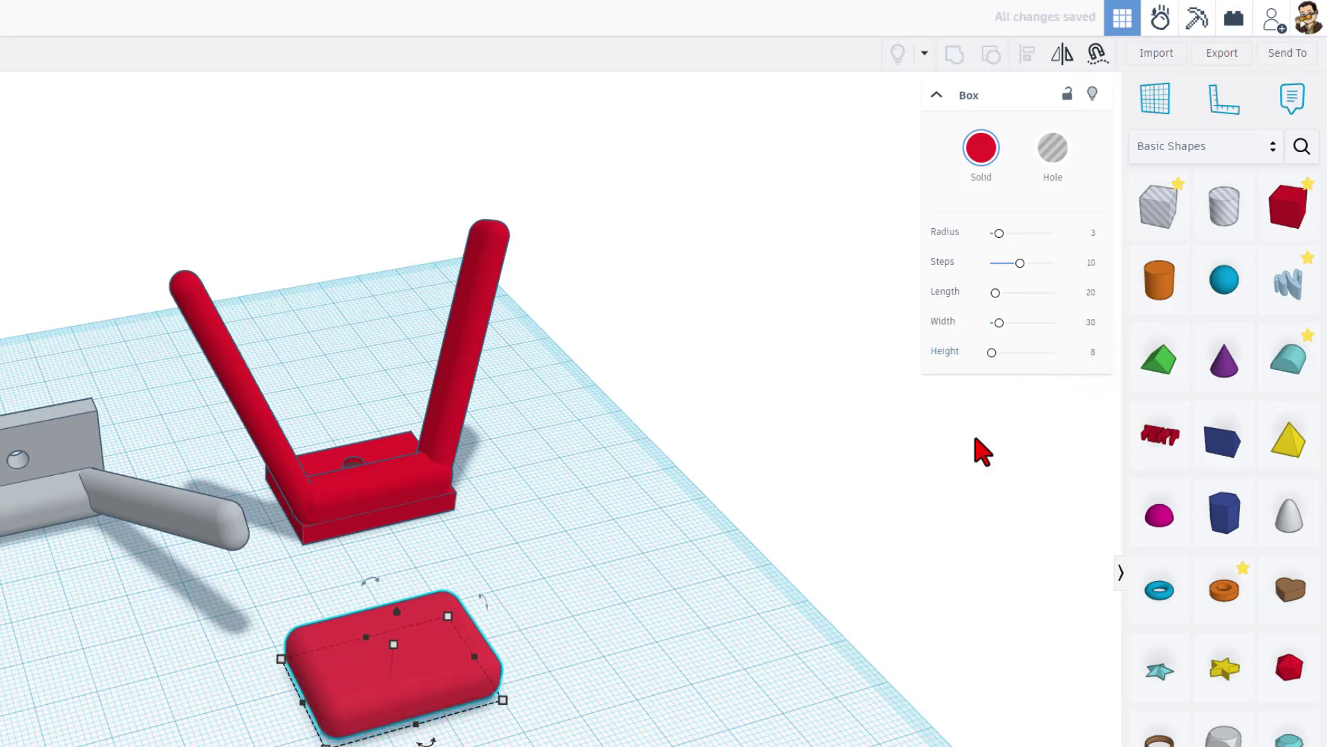
left_click_drag(1156, 209, 173, 707)
Set the hole box height to 4 and stretch it to 70 long under the pad.
left_click(164, 616)
left_click(227, 668)
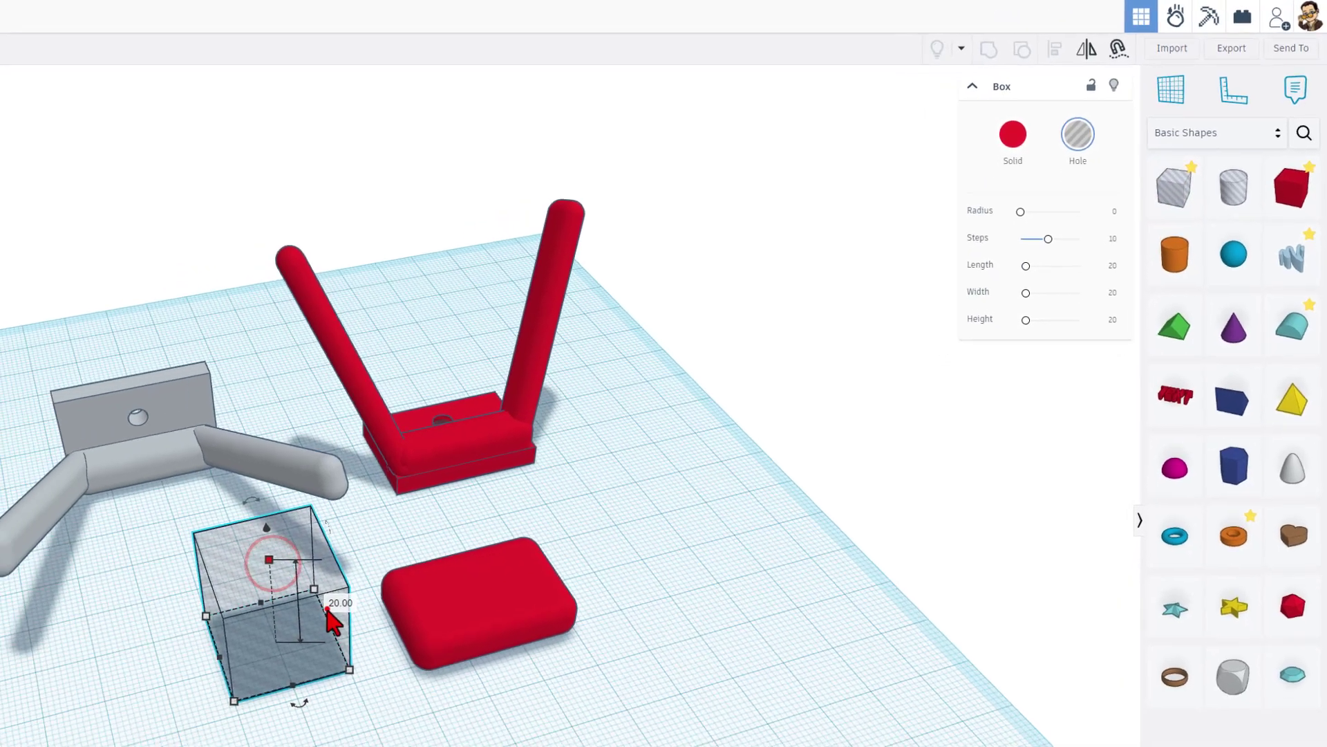
type("4")
key("Return")
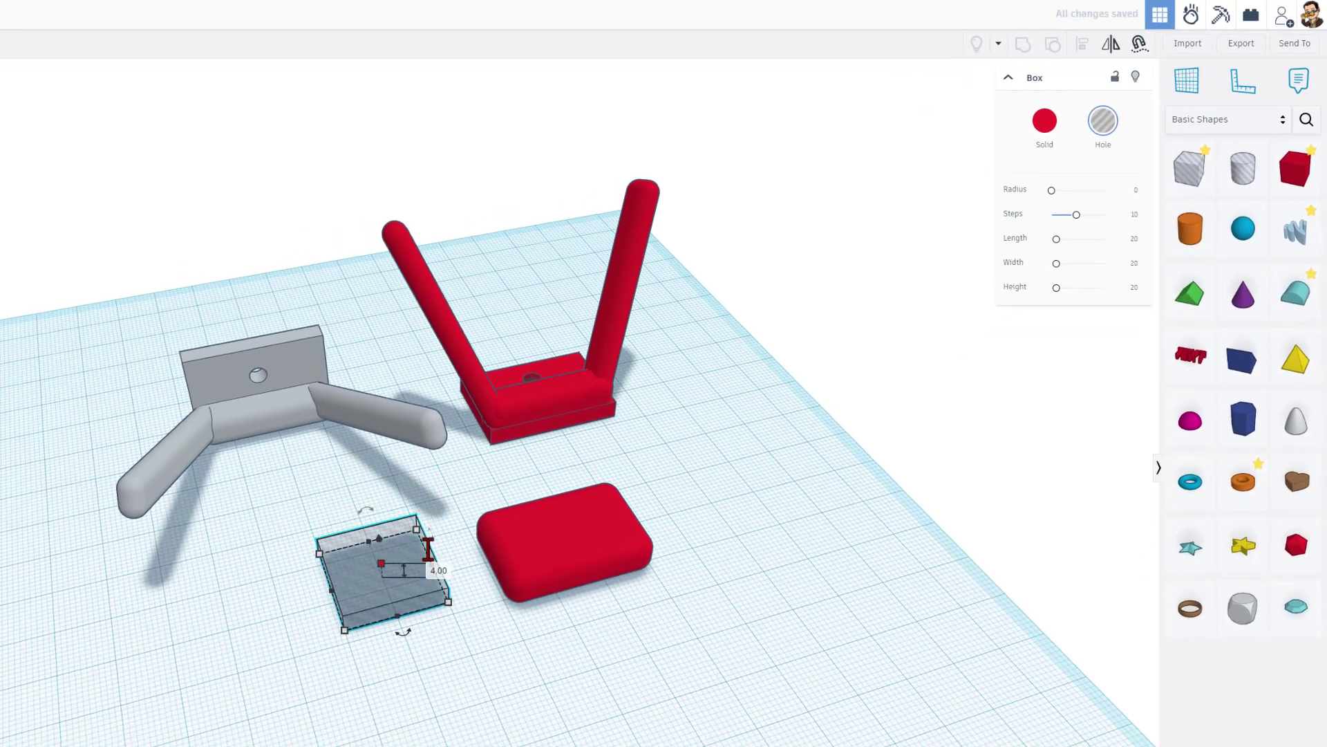
left_click_drag(450, 538, 697, 549)
left_click_drag(531, 589, 553, 635)
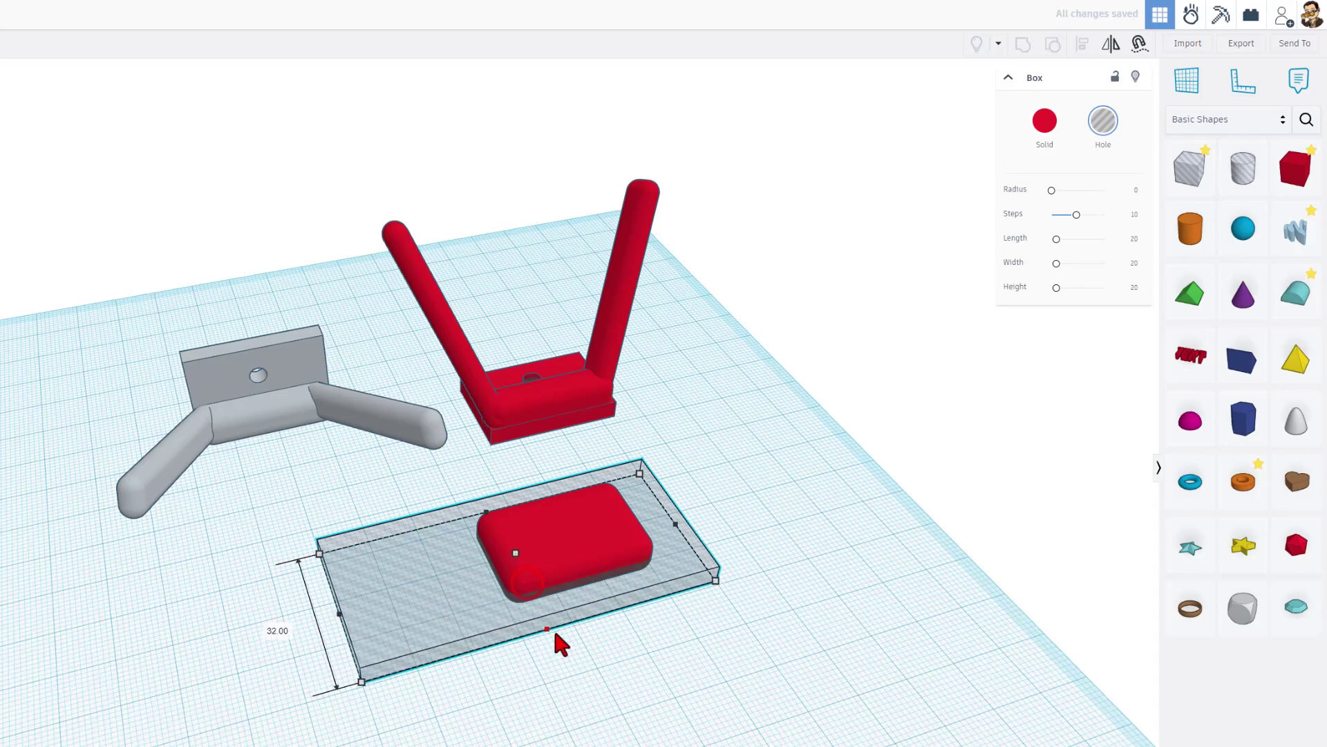
left_click(746, 676)
Group the pad with the hole box and drop the result onto the workplane.
left_click_drag(704, 437, 636, 563)
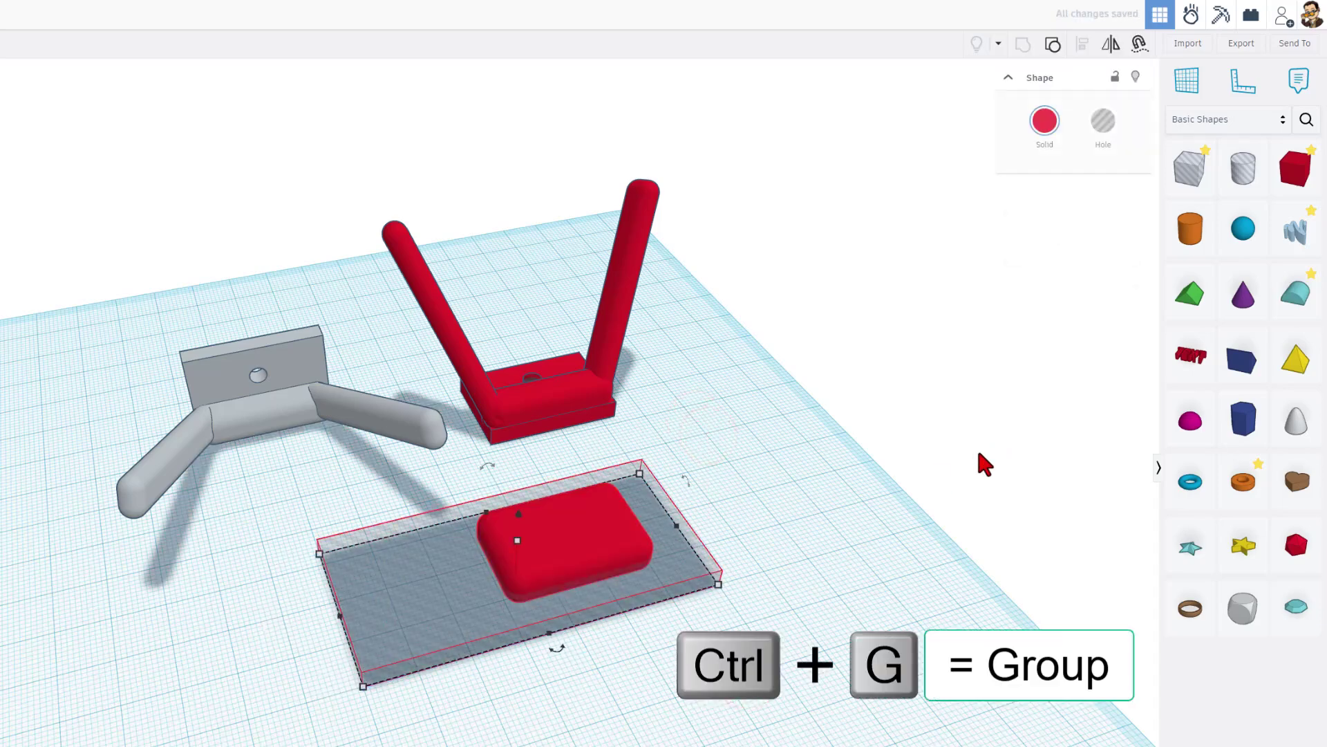
key("ctrl+g")
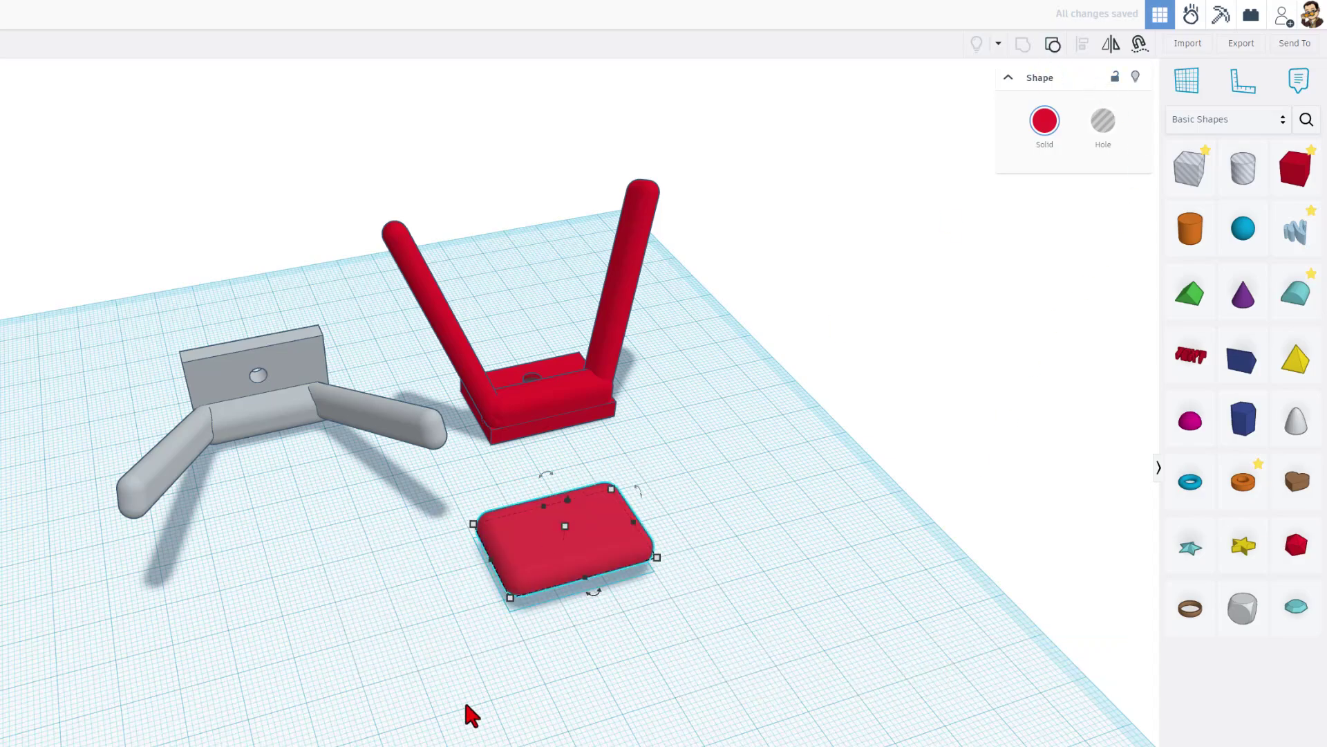
right_click_drag(512, 633, 538, 545)
left_click(532, 476)
key("d")
Move the red base plate forward in front of the bracket.
right_click_drag(533, 484, 591, 456)
left_click_drag(603, 455, 615, 496)
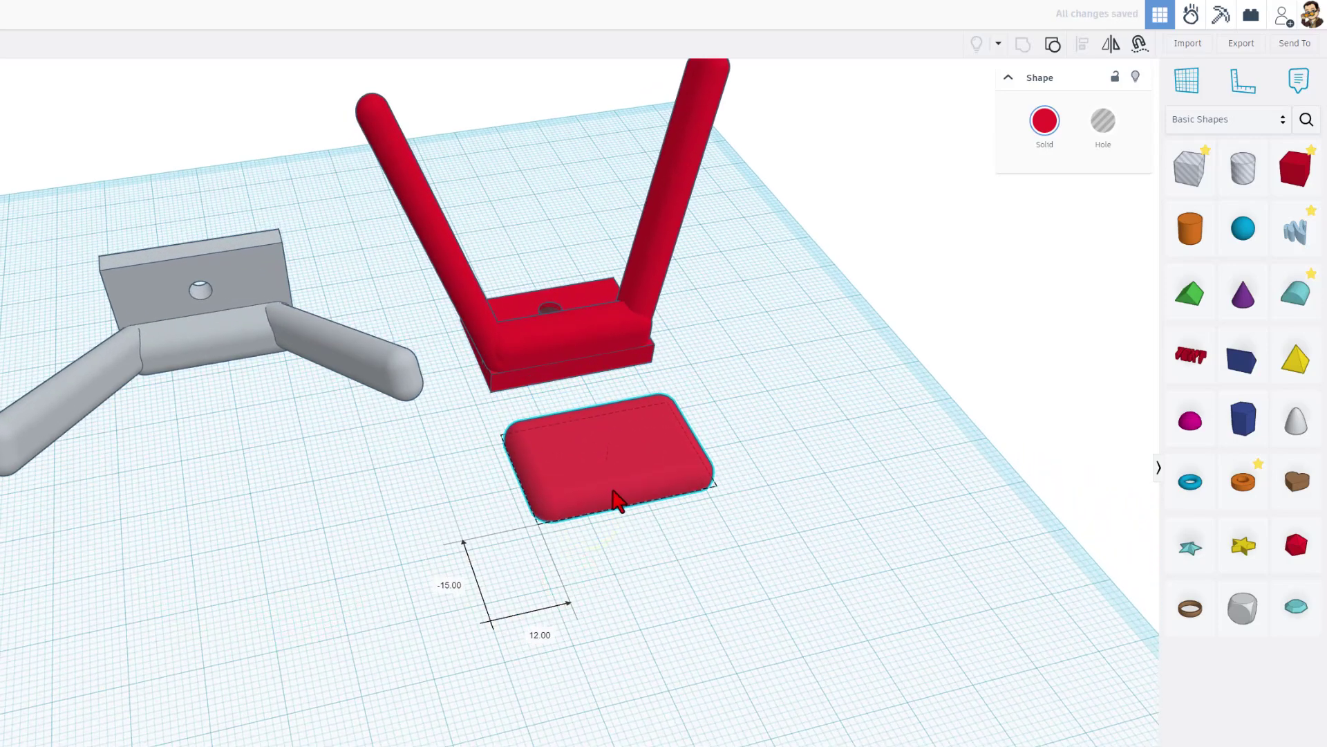
left_click(517, 601)
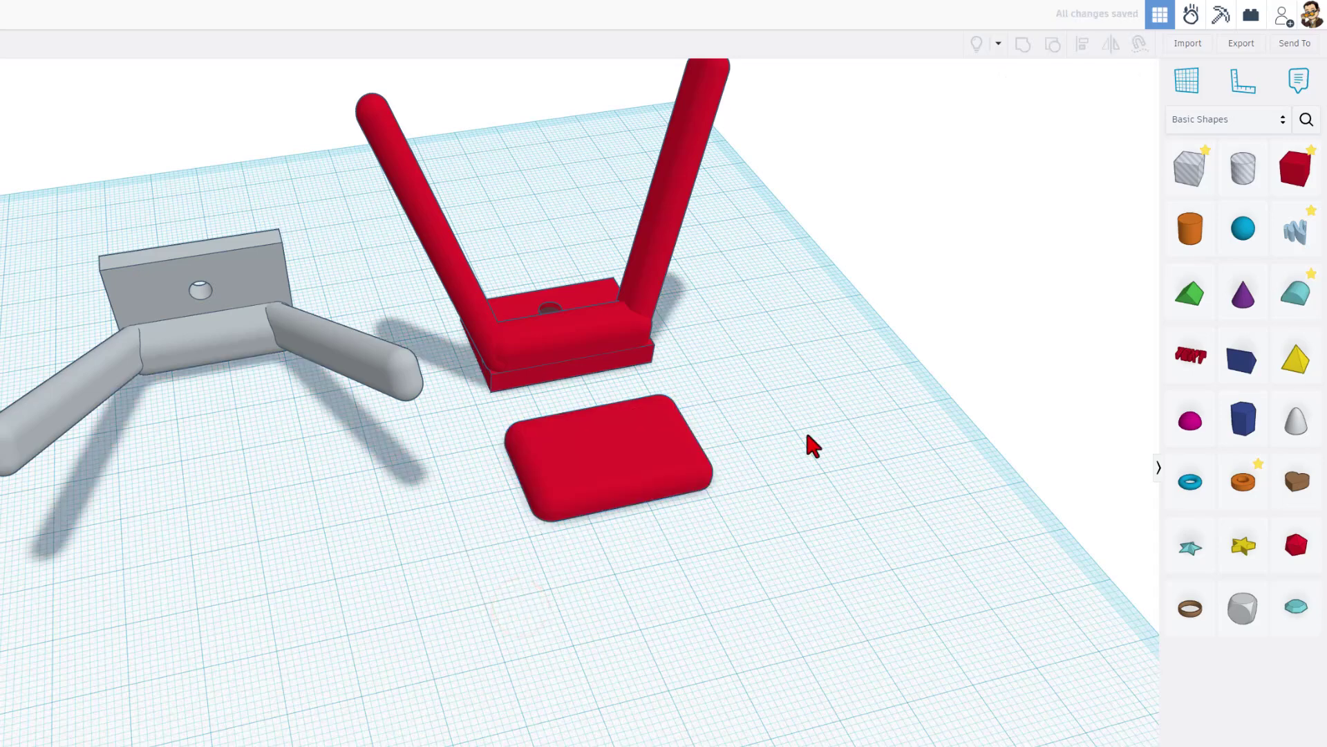
Add a hole cylinder 4 mm across, make it taller, and set it to 64 sides.
left_click_drag(1243, 168, 794, 411)
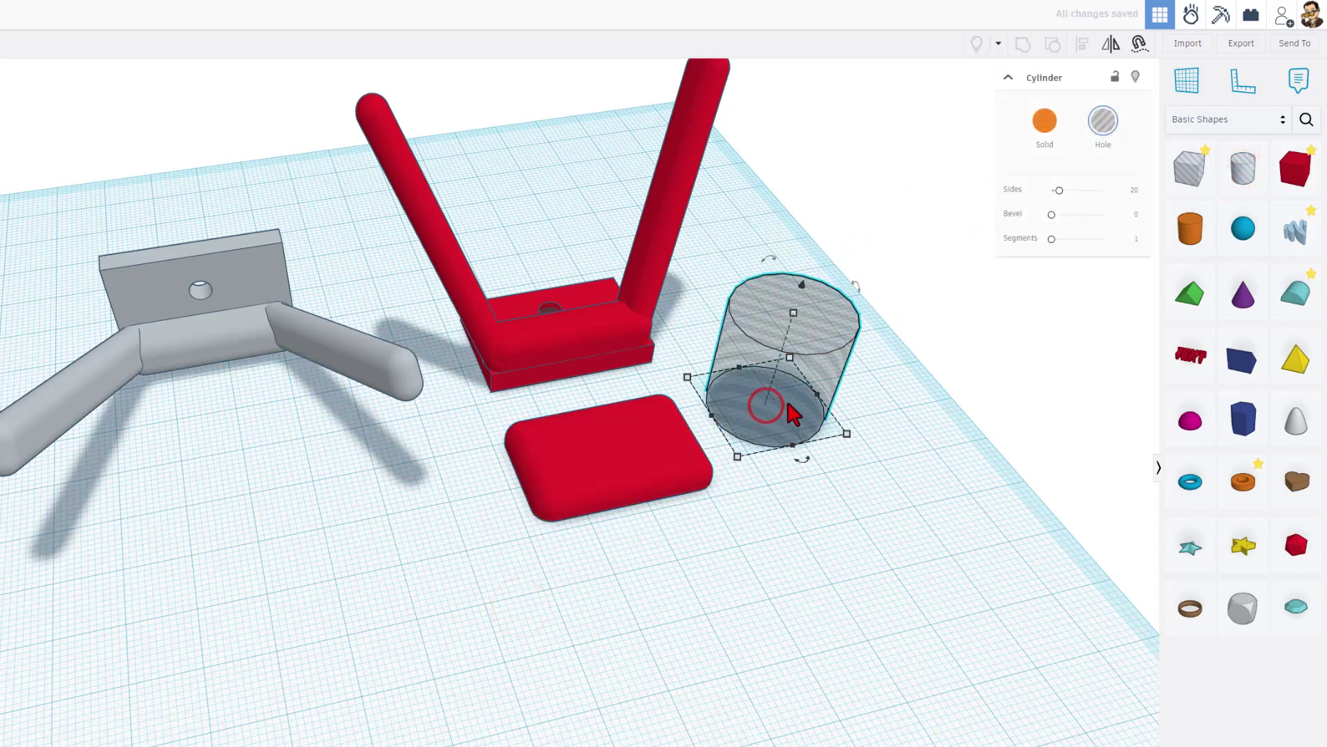
left_click_drag(790, 358, 746, 391, "shift")
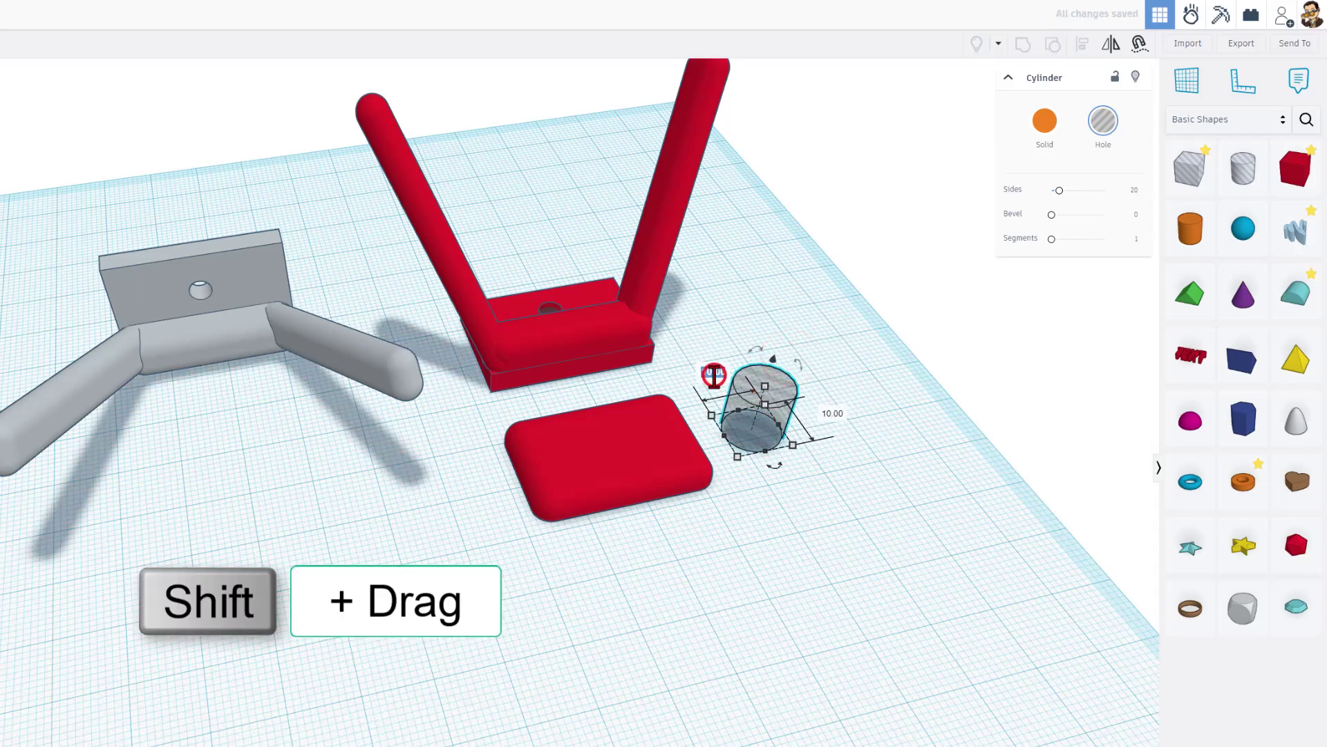
type("4")
key("Return")
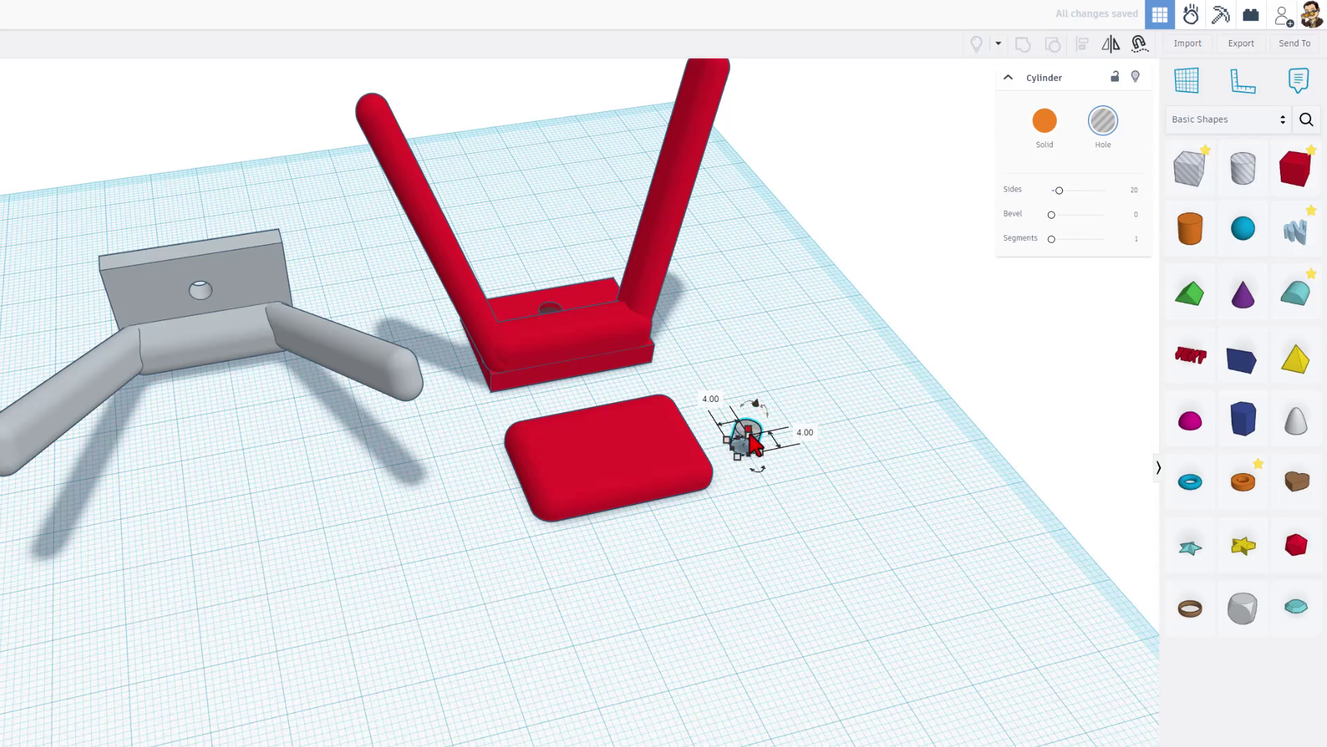
left_click_drag(749, 430, 758, 401)
left_click(821, 367)
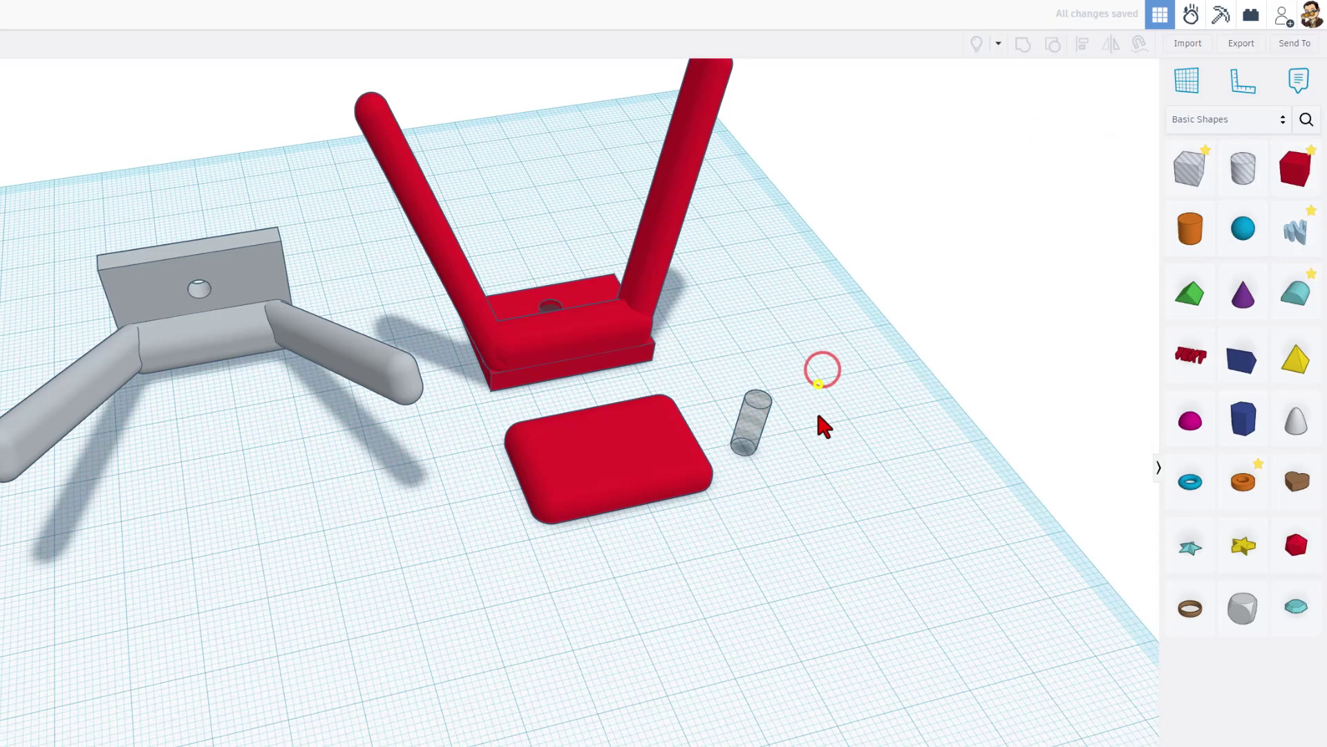
right_click_drag(818, 417, 779, 430)
left_click(756, 428)
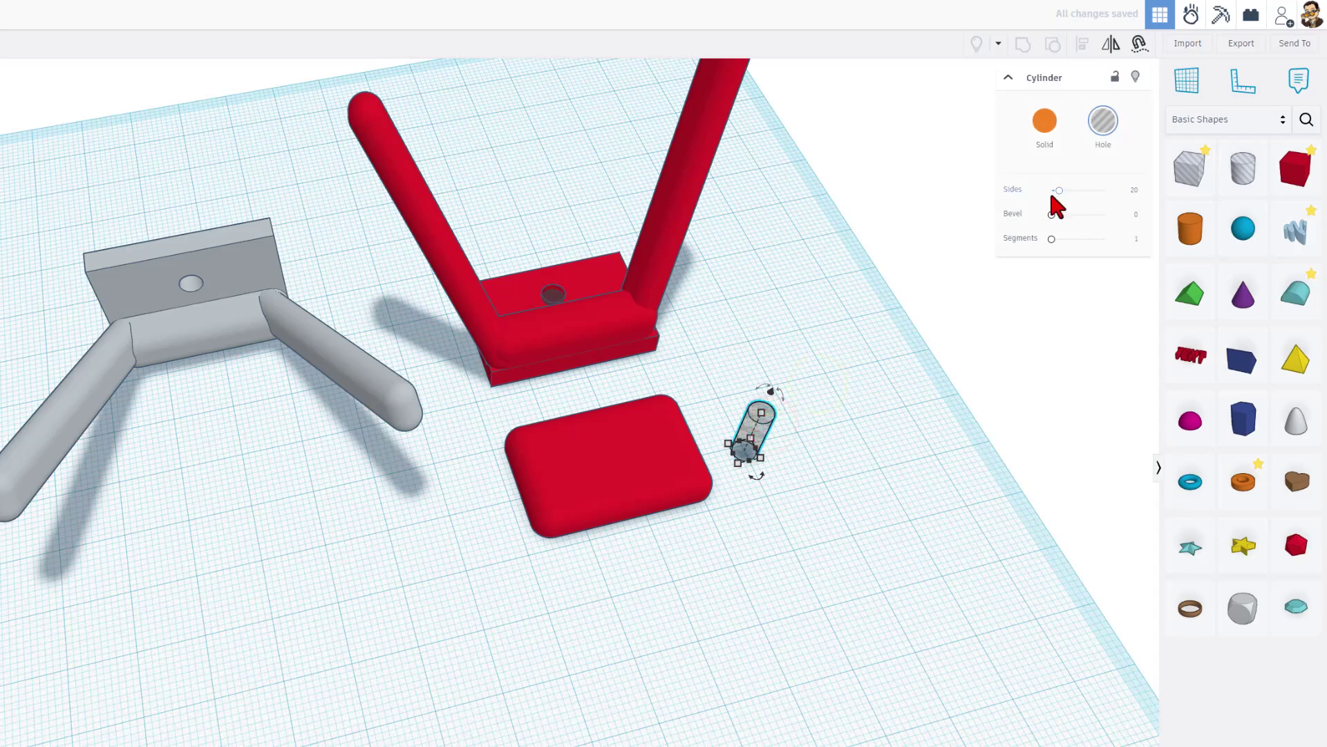
left_click_drag(1059, 191, 1104, 191)
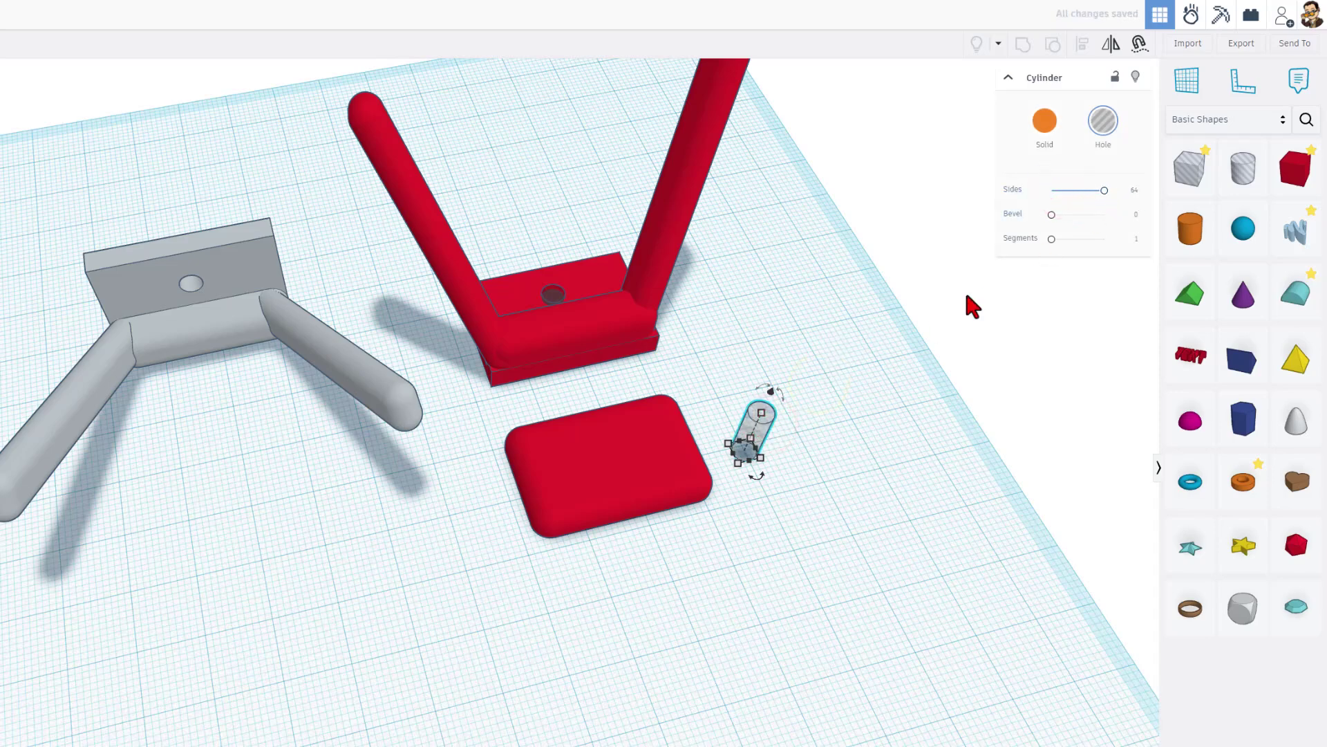
Align the hole to the plate's centre and back edge, then nudge it forward twice.
left_click_drag(815, 404, 631, 477)
key("l")
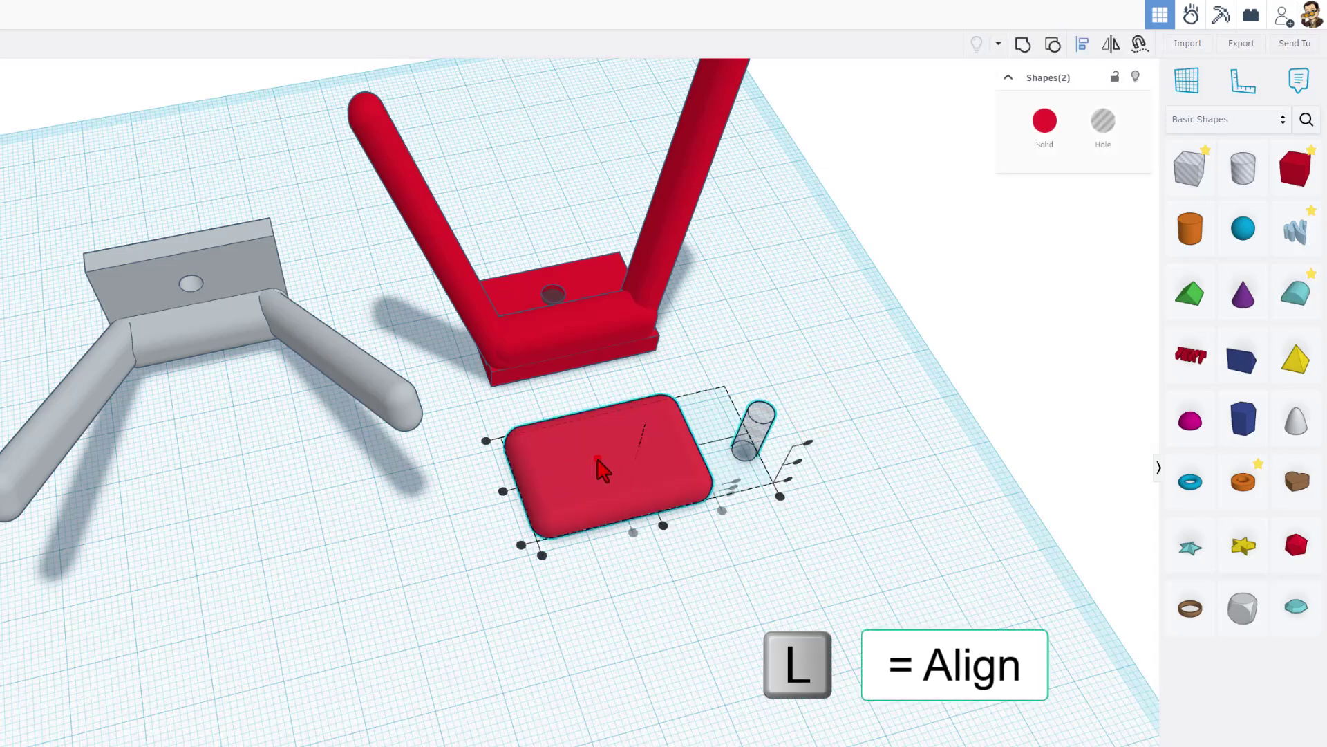
left_click(633, 531)
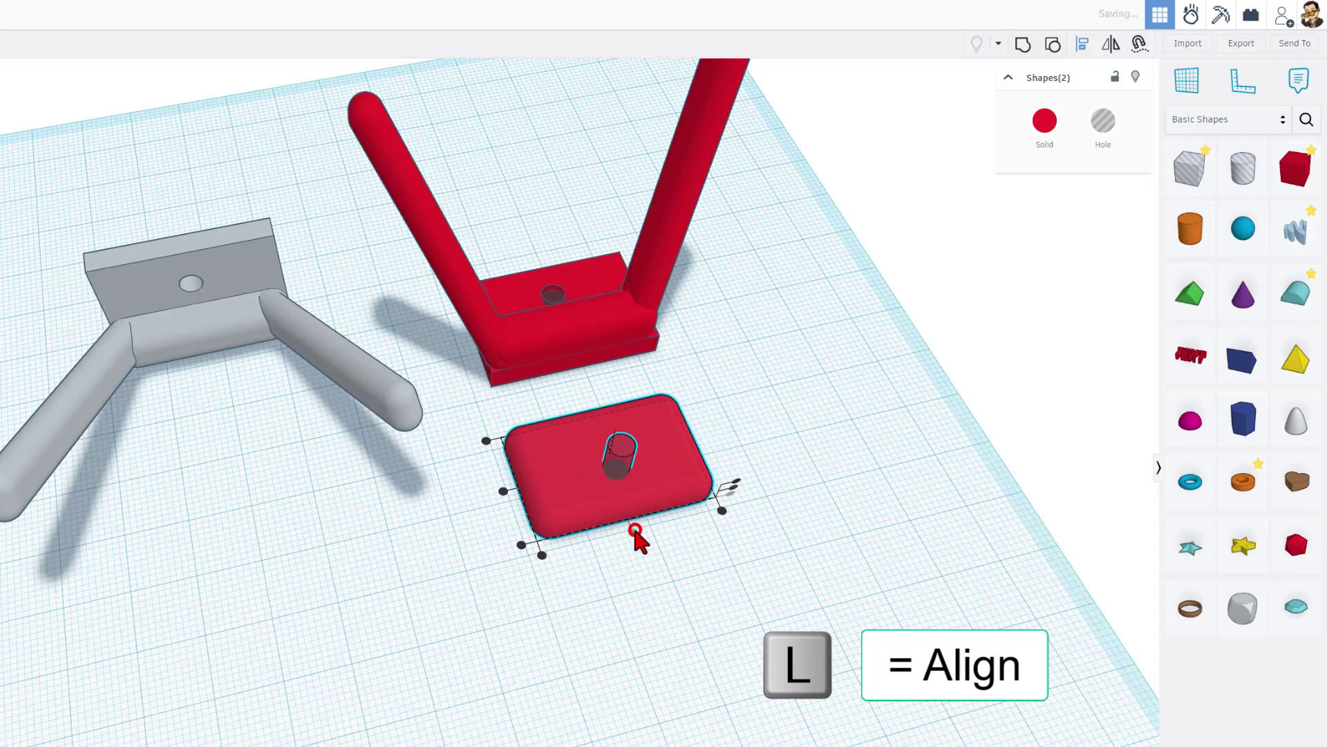
left_click(484, 439)
left_click(467, 456)
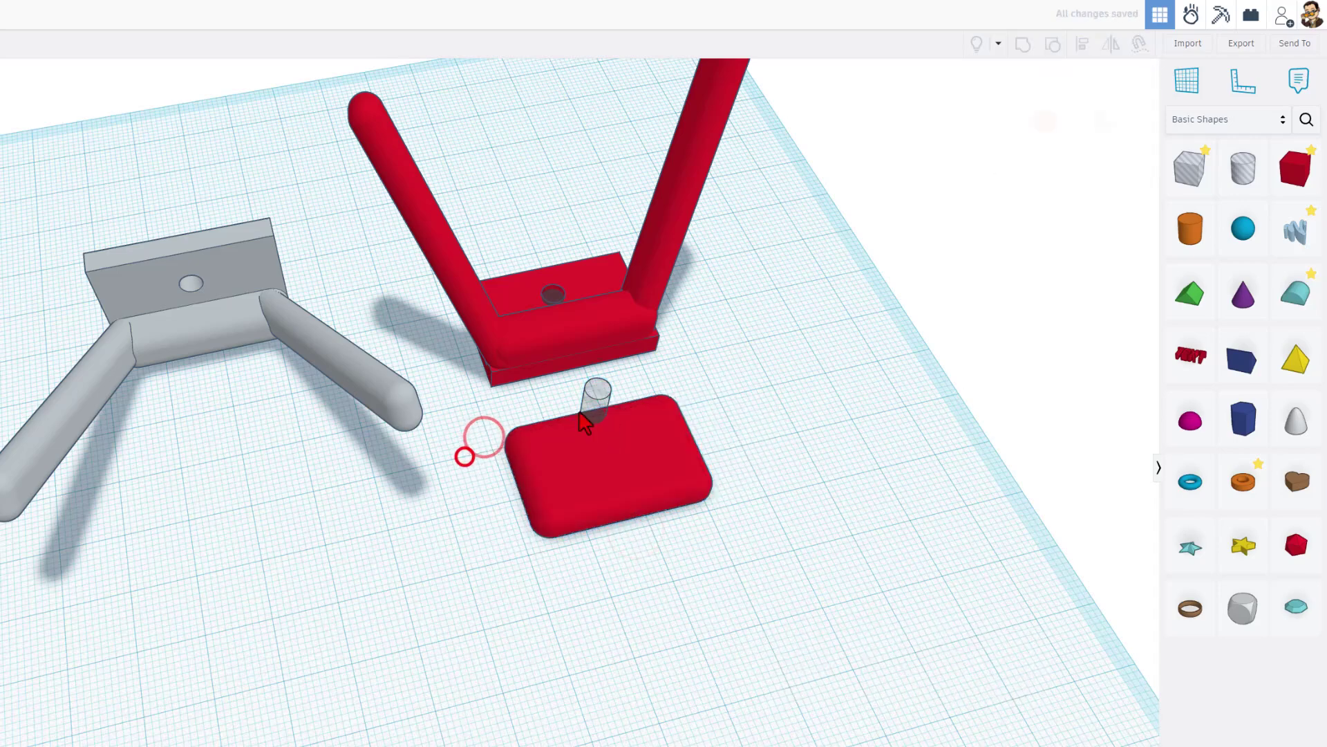
left_click(583, 413)
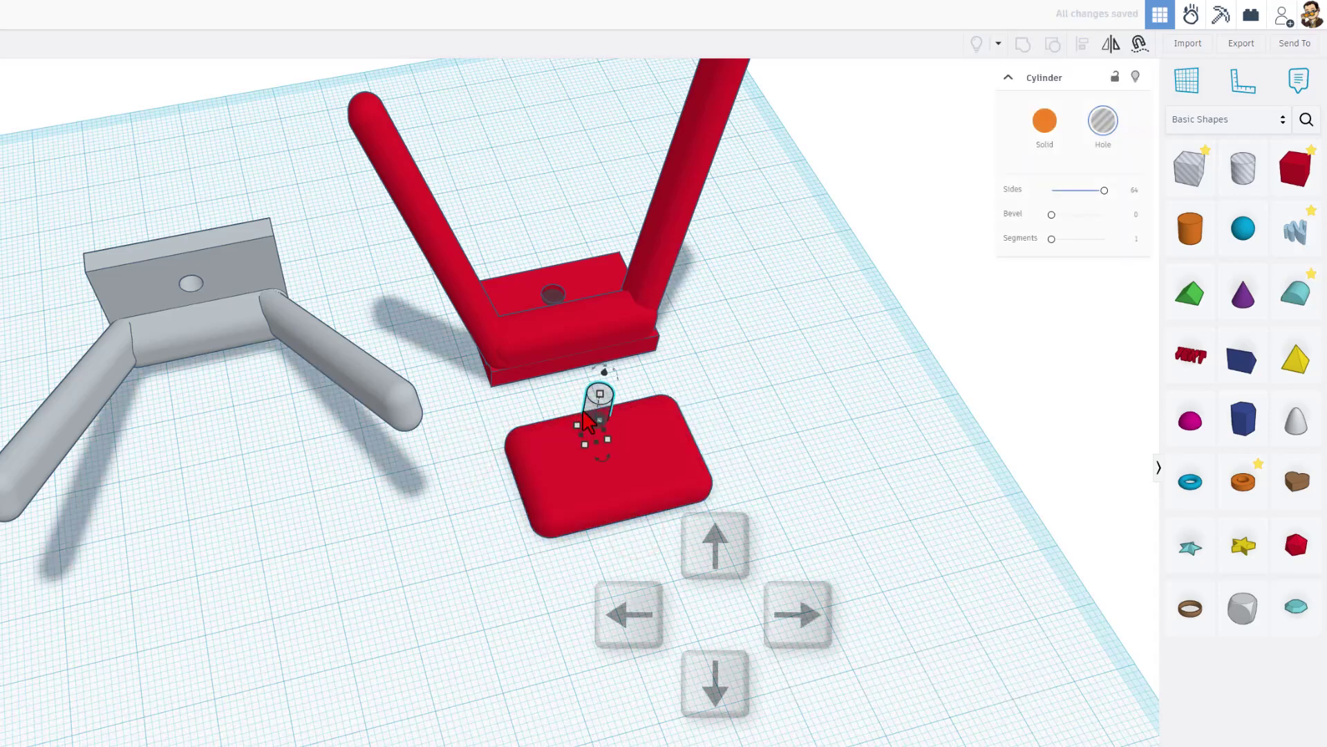
key("Down")
key("Down")
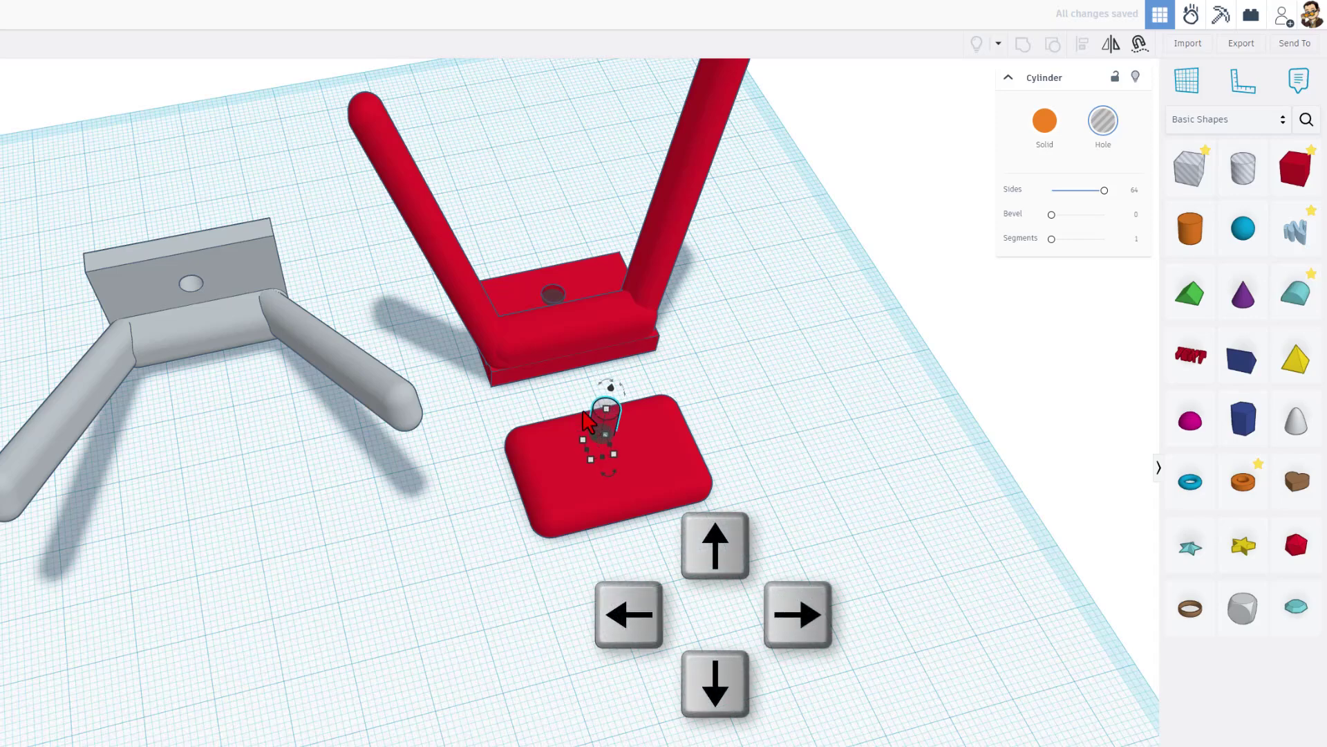
key("Down")
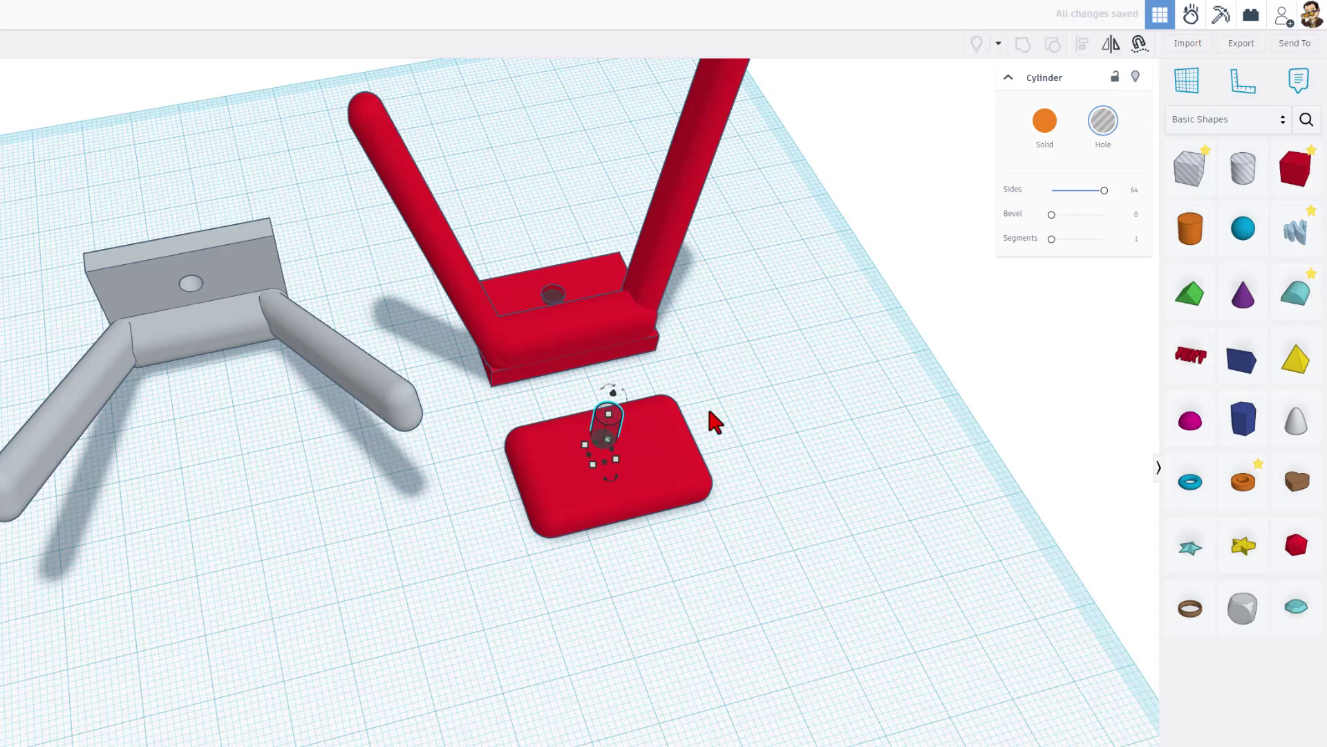
left_click(744, 408)
Group the plate and hole cylinder to cut the hole.
right_click_drag(922, 401, 685, 460)
left_click_drag(475, 439, 628, 484)
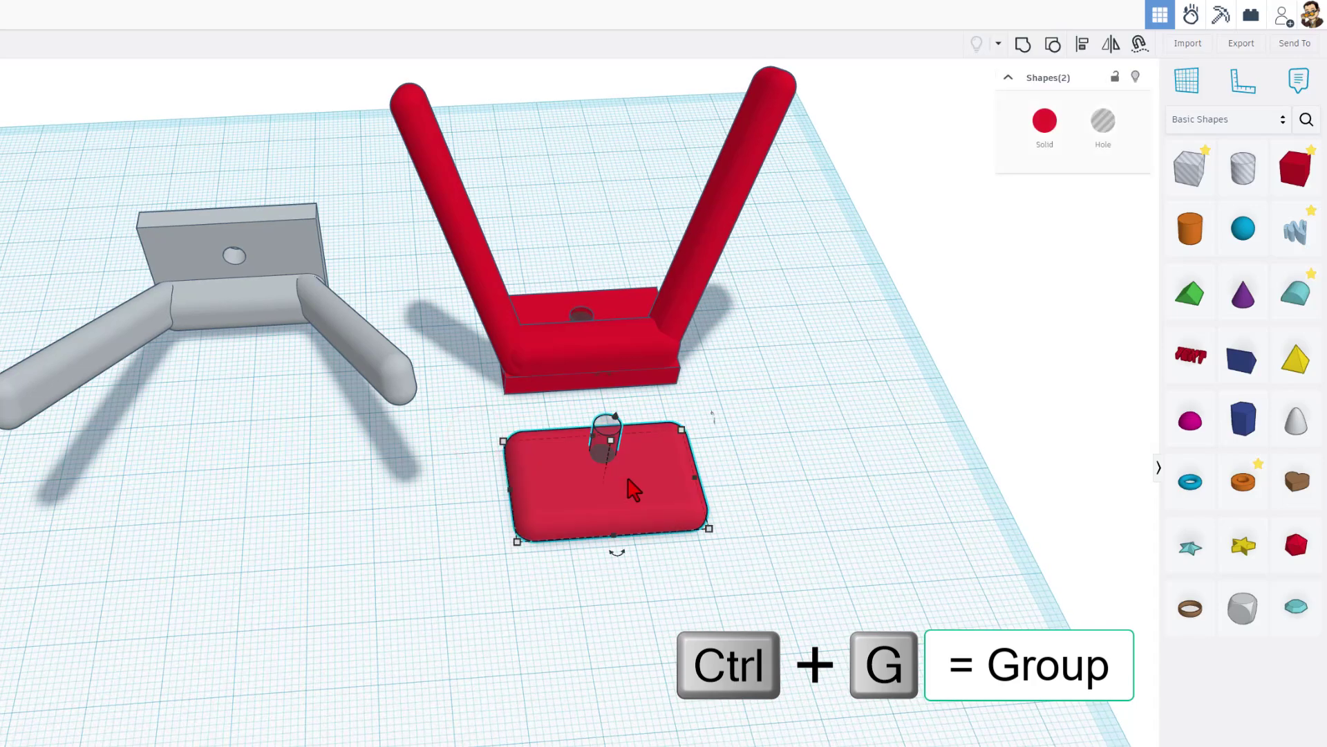
key("ctrl+g")
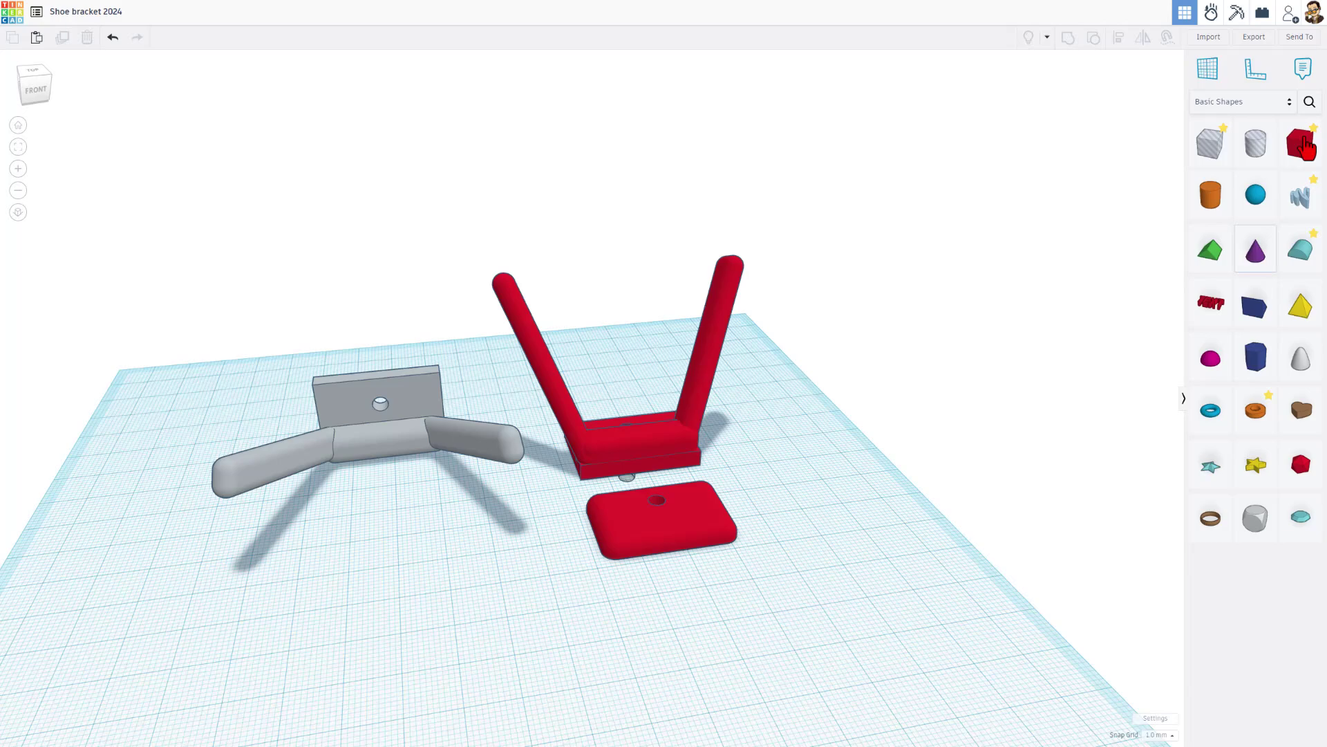
Place a new box and set radius 3, height 50, width 5 and length 8.
left_click(1295, 168)
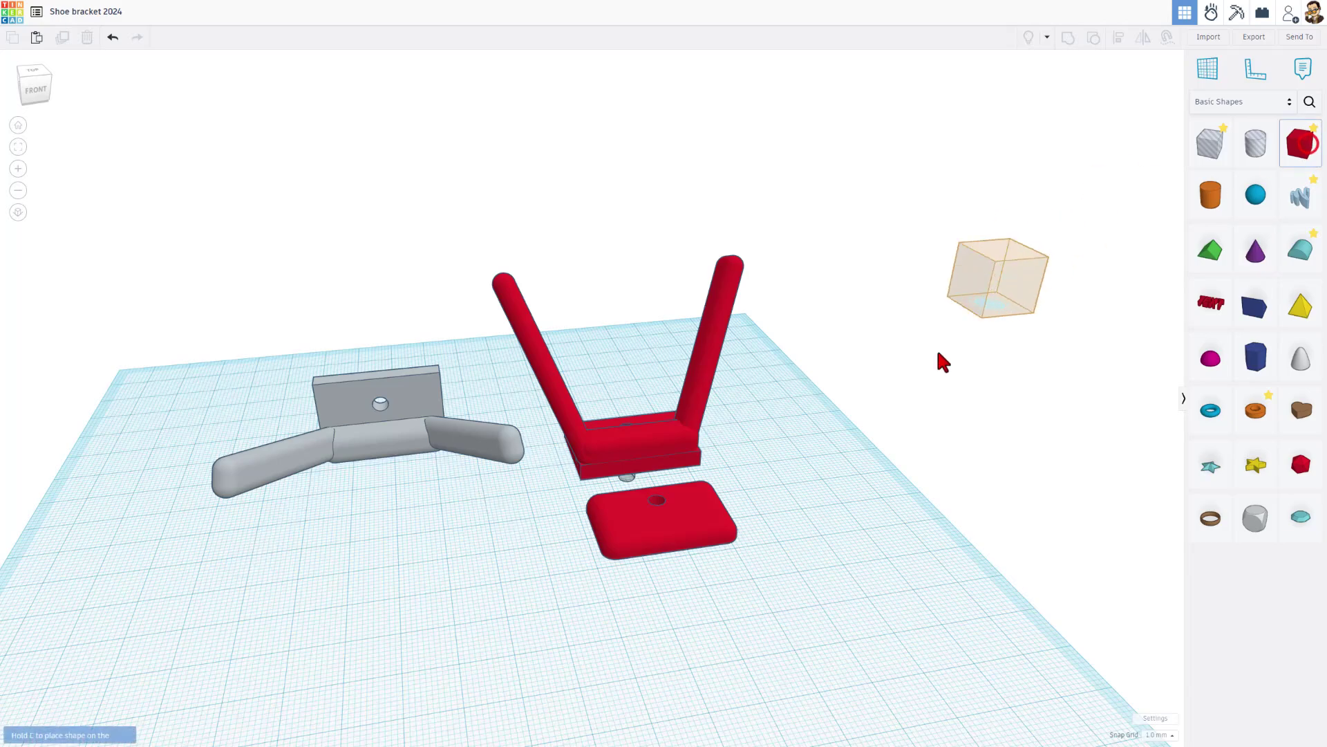
left_click(794, 528)
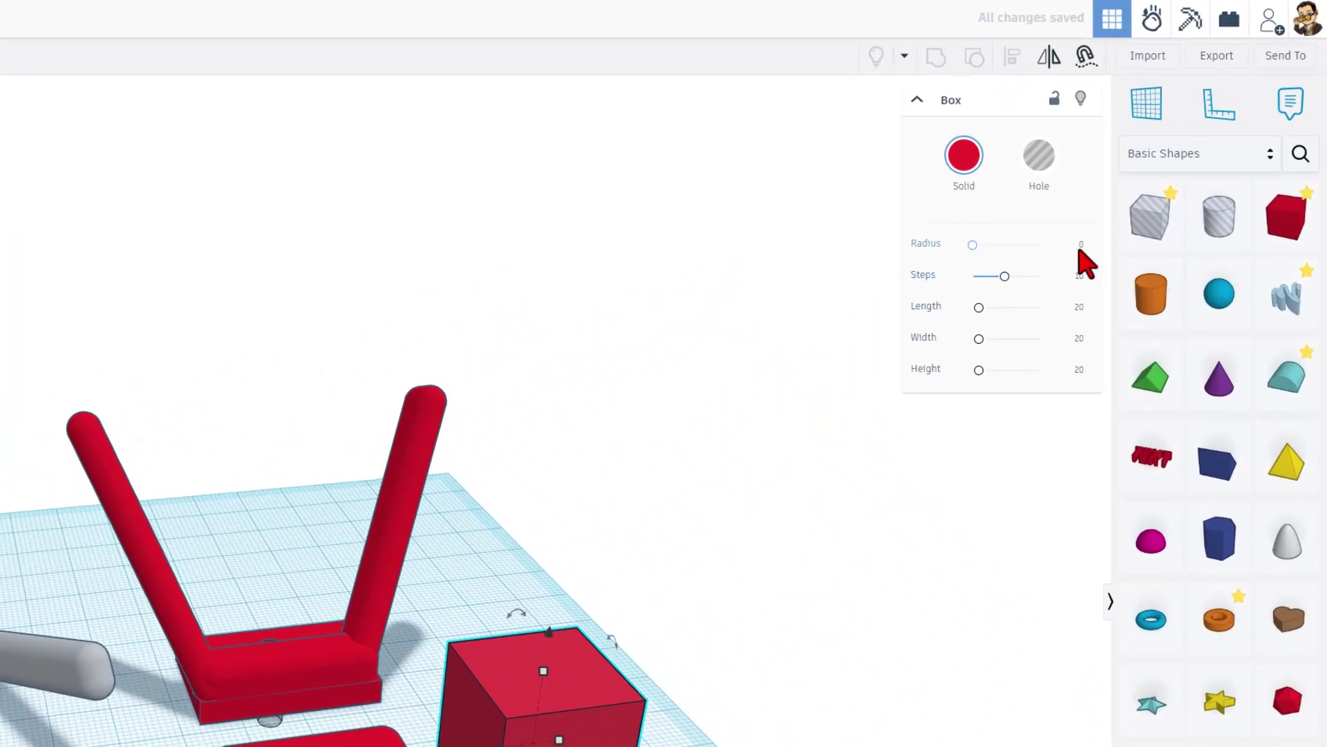
left_click(1080, 244)
type("3")
left_click(1075, 308)
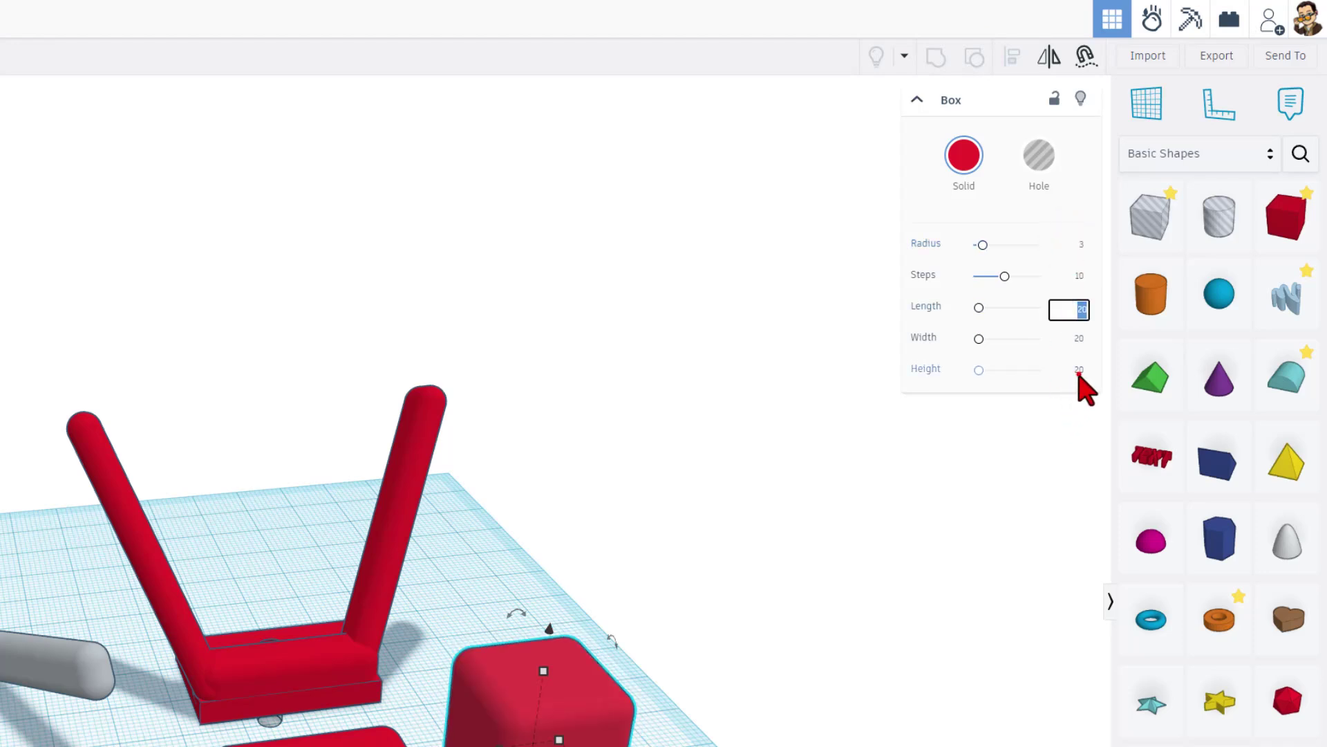
left_click(1080, 371)
type("50")
left_click(1074, 339)
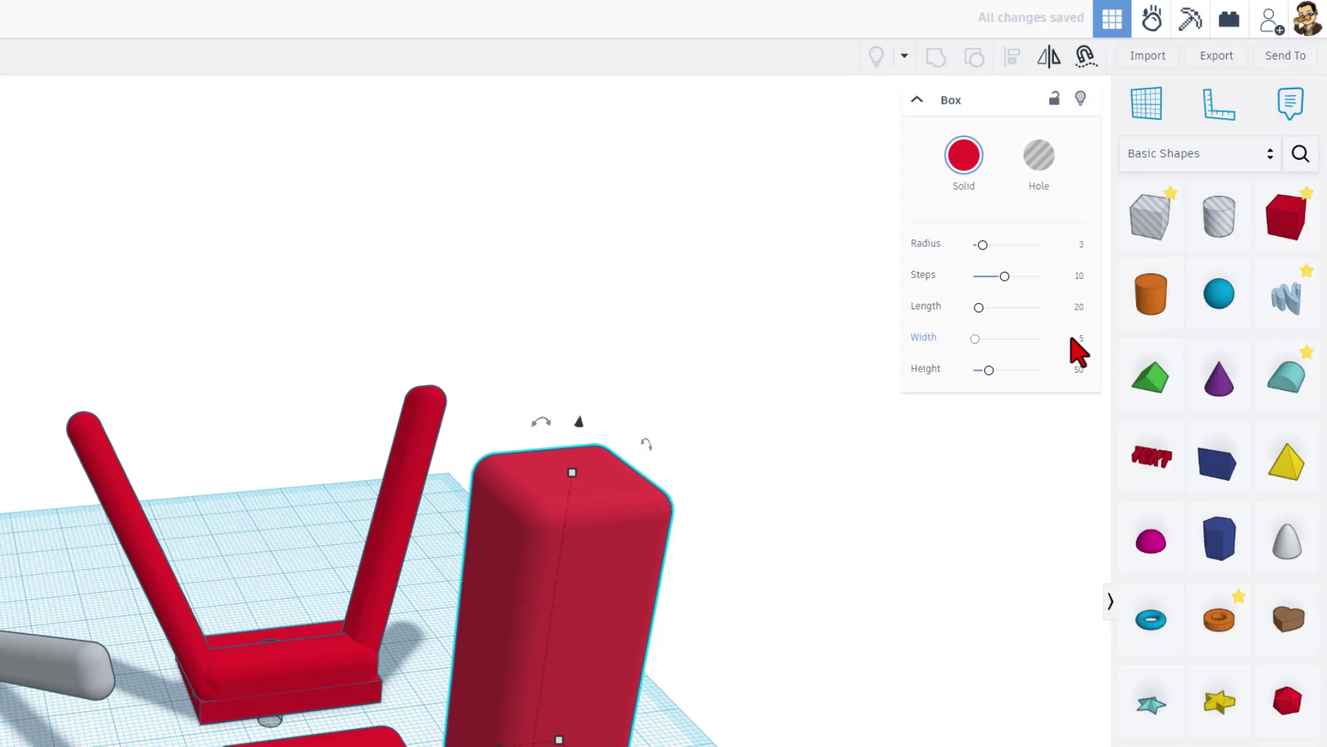
key("shift+Tab")
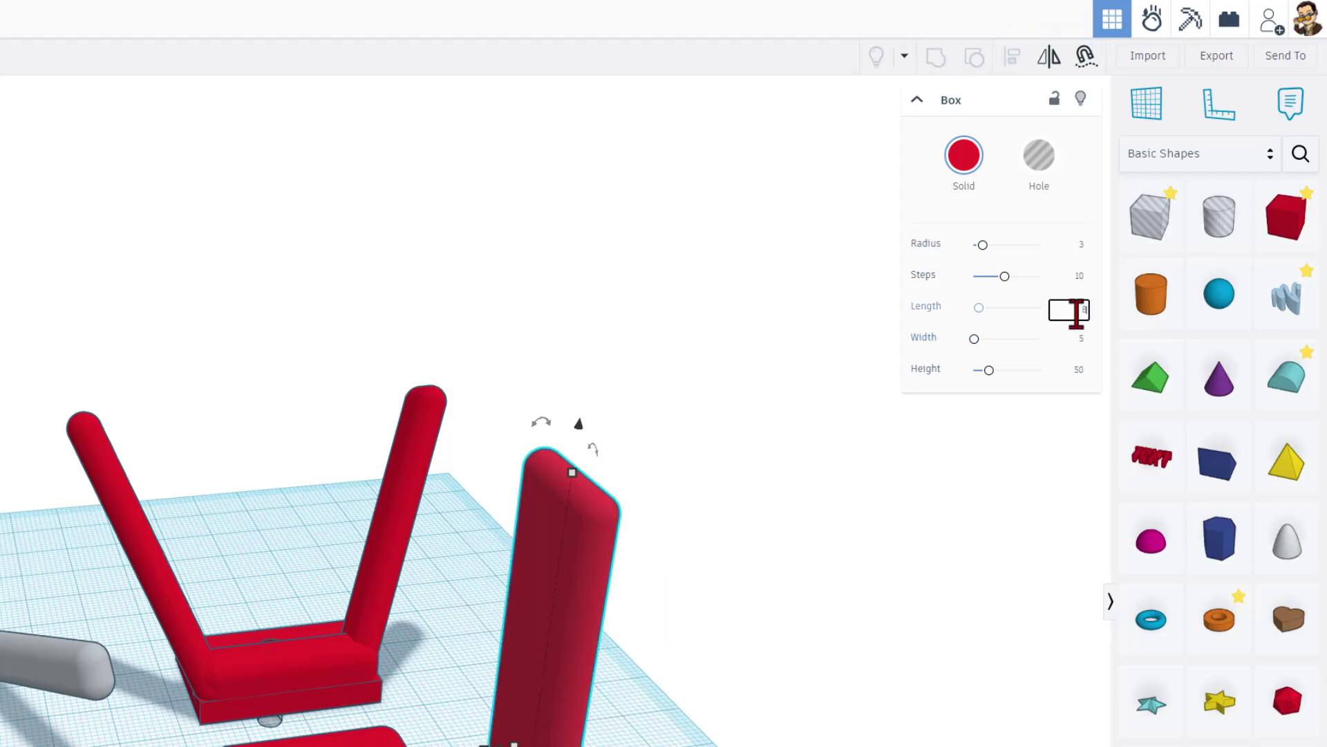
key("Return")
Tilt the pillar to -22.5° and move it onto the rounded base plate.
scroll(179, 650, "up", 3)
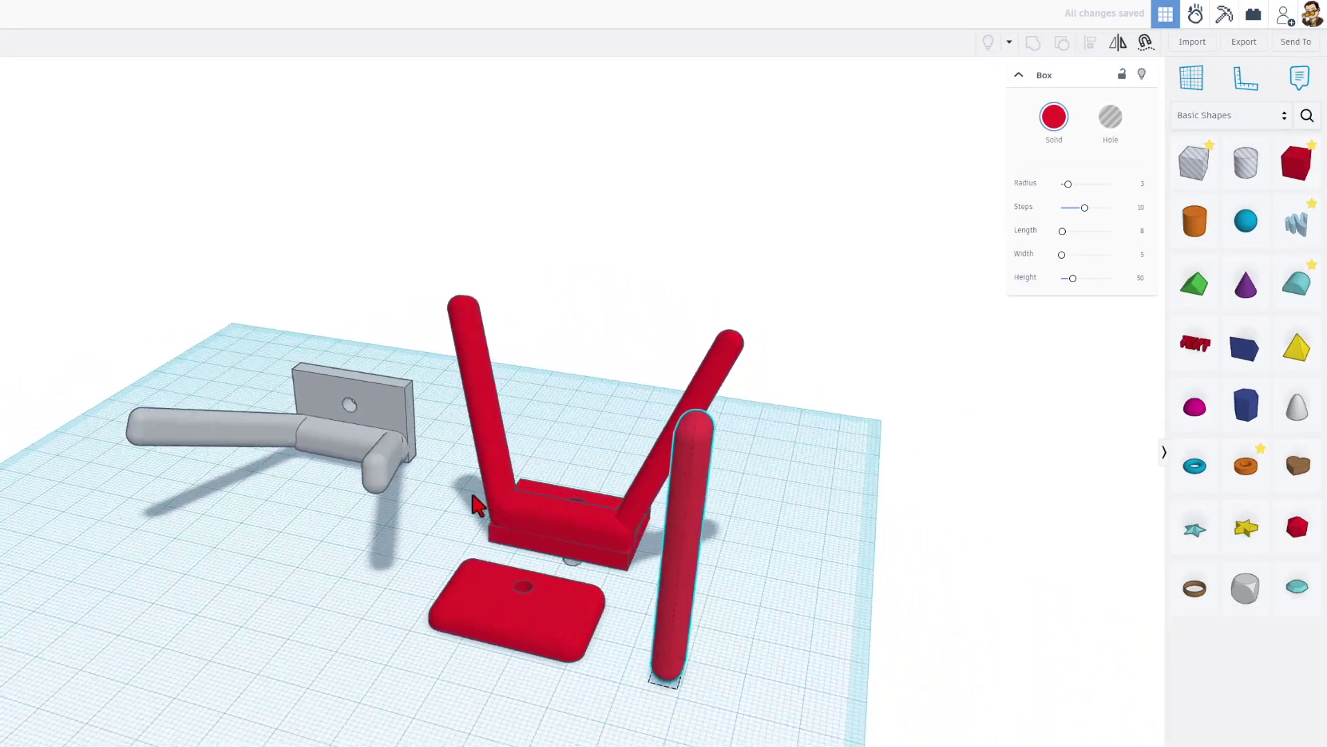
scroll(465, 498, "down", 3)
right_click_drag(465, 498, 394, 483)
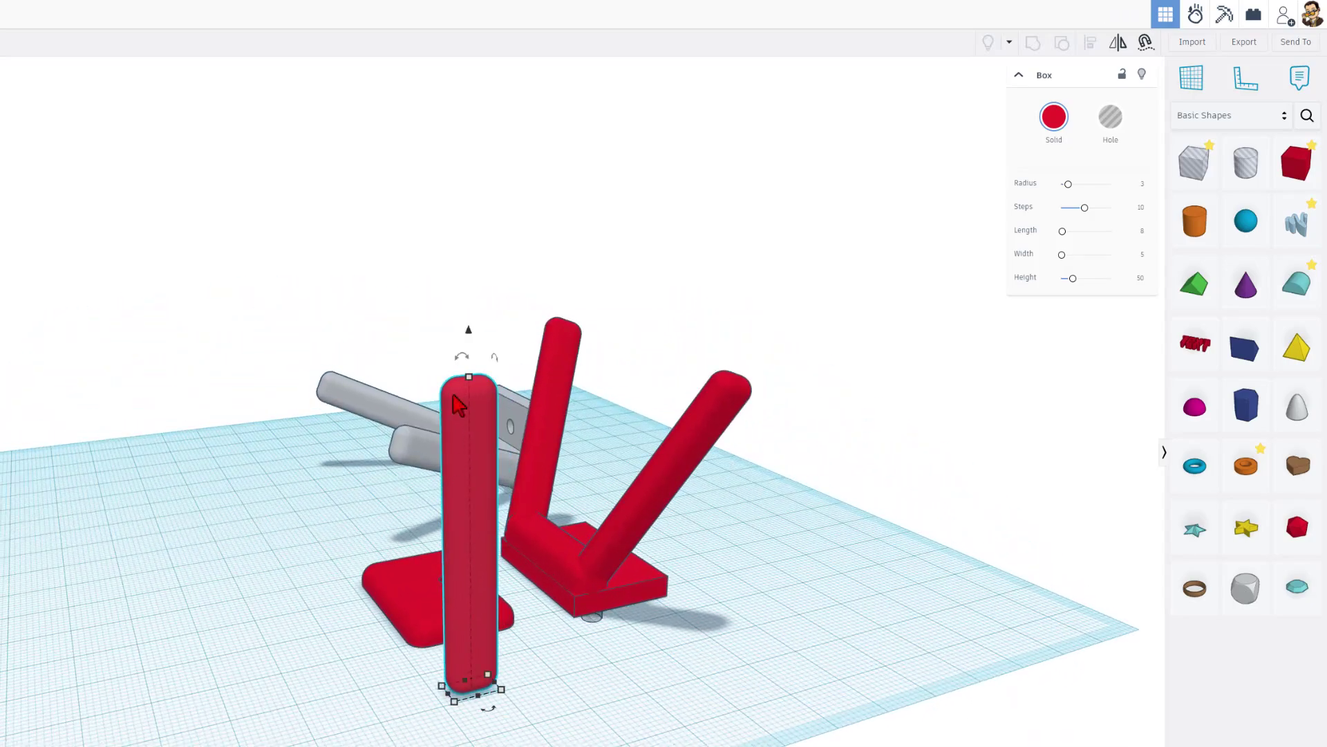
left_click_drag(461, 356, 524, 364)
right_click_drag(524, 364, 788, 484)
left_click_drag(737, 361, 796, 389)
right_click_drag(823, 614, 356, 560)
left_click_drag(356, 560, 435, 540)
Duplicate the pillar, shift the copy to the plate's other side, and mirror it.
key("ctrl+d")
right_click_drag(125, 639, 536, 679)
left_click(637, 579)
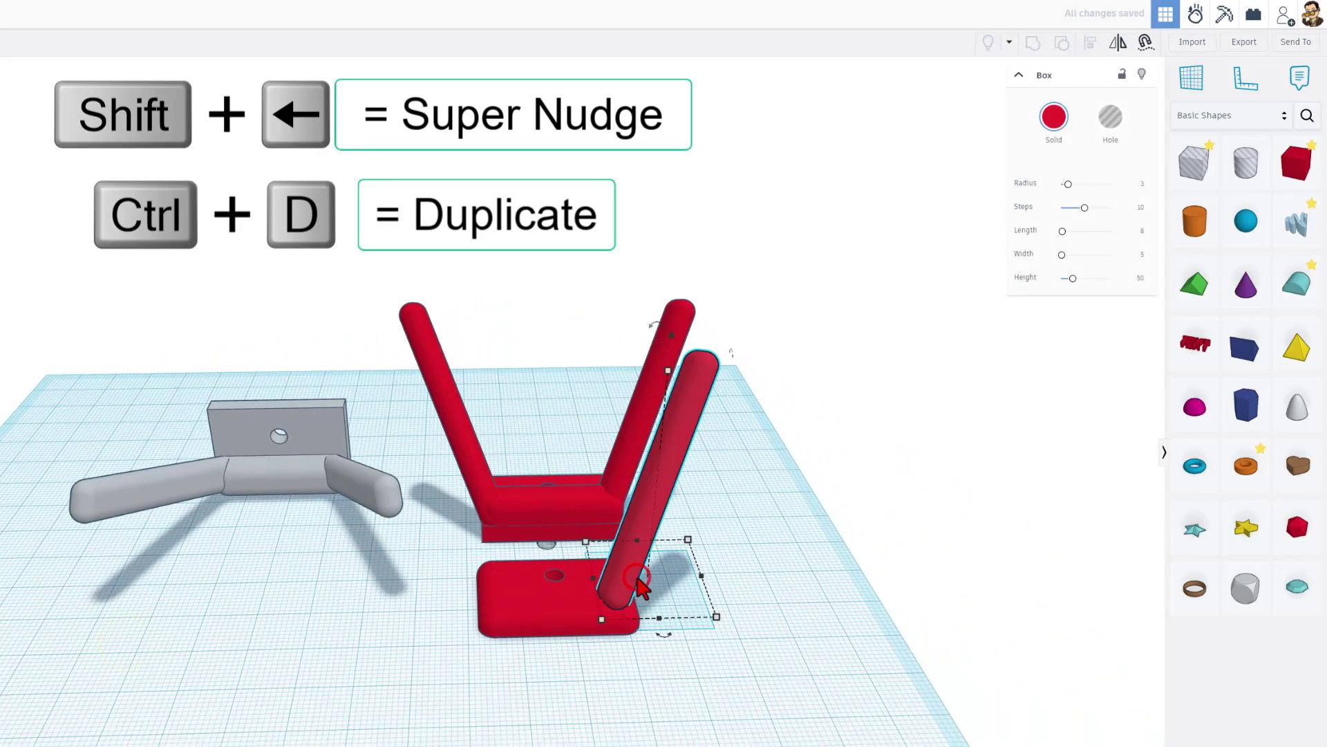
key("ctrl+d")
key("shift+Left")
key("shift+Left")
key("shift+Left")
key("shift+Left")
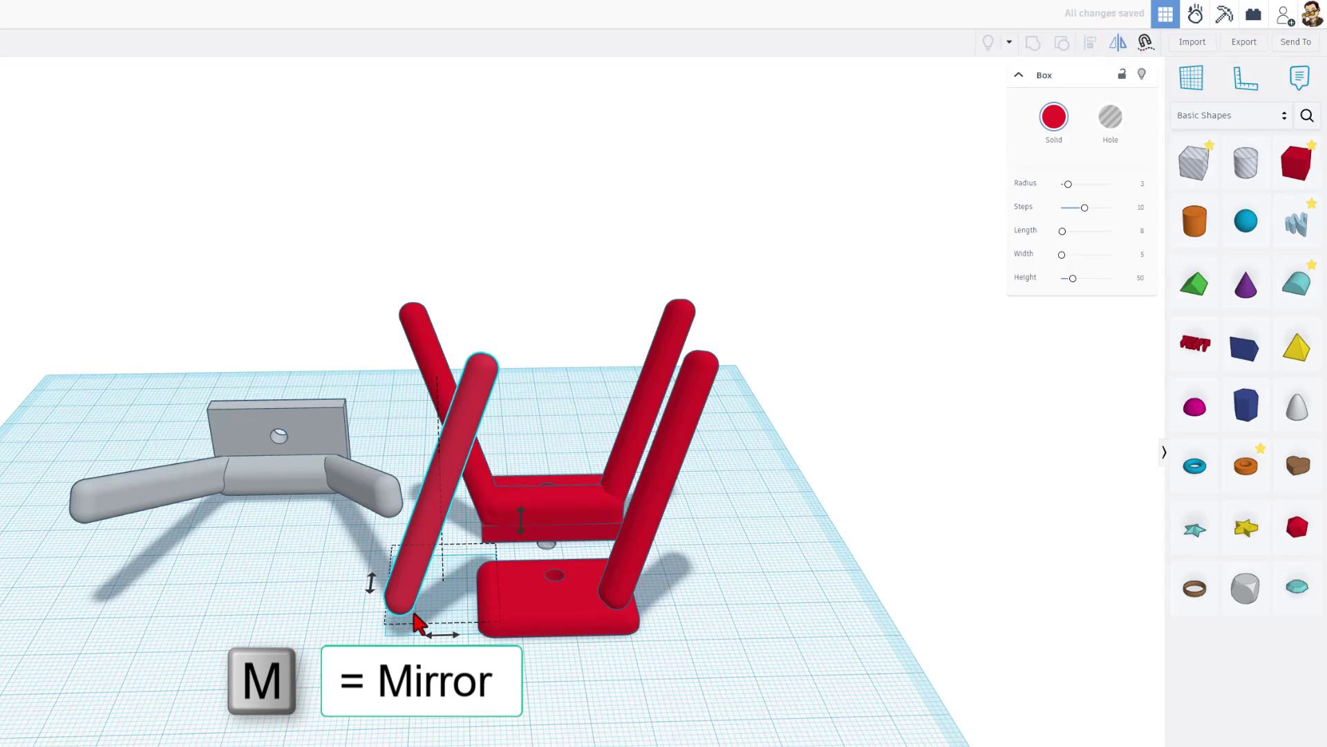
left_click(442, 634)
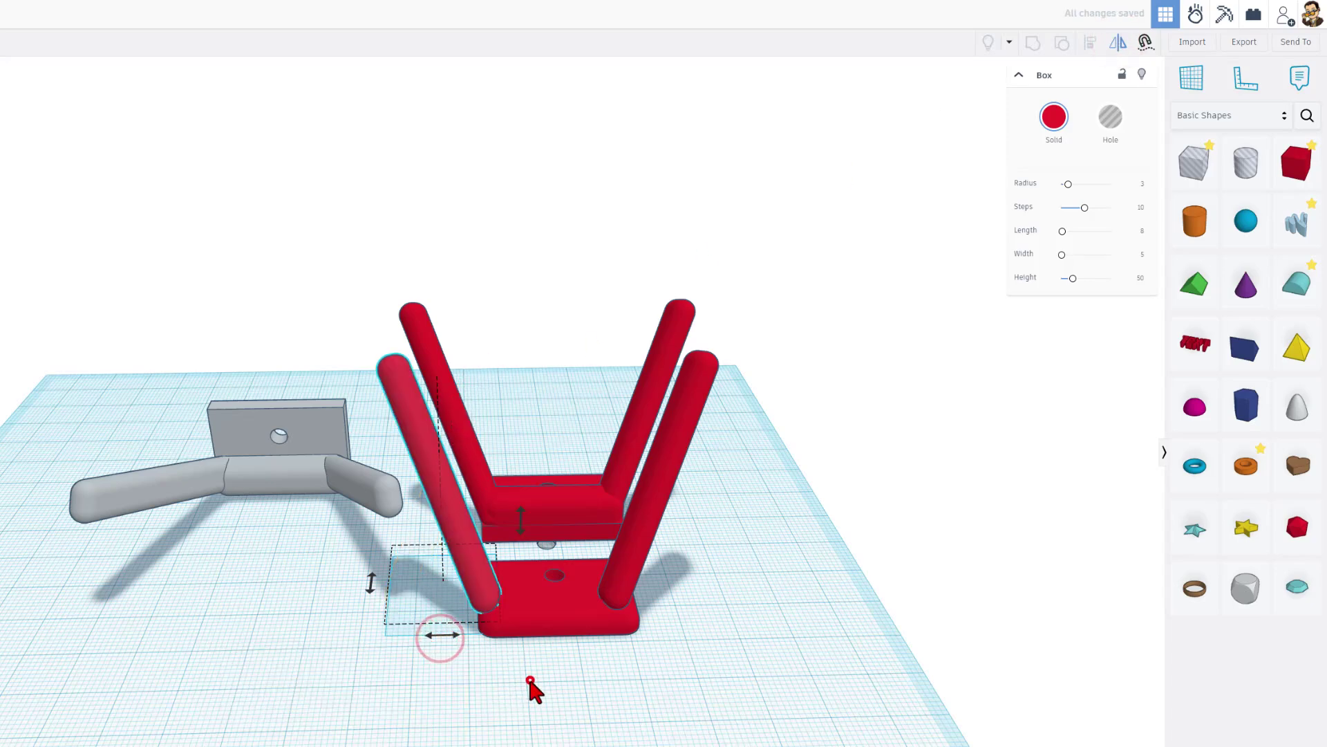
Nudge the mirrored pillar into place and select both front pillars.
right_click_drag(527, 687, 470, 585)
key("Right")
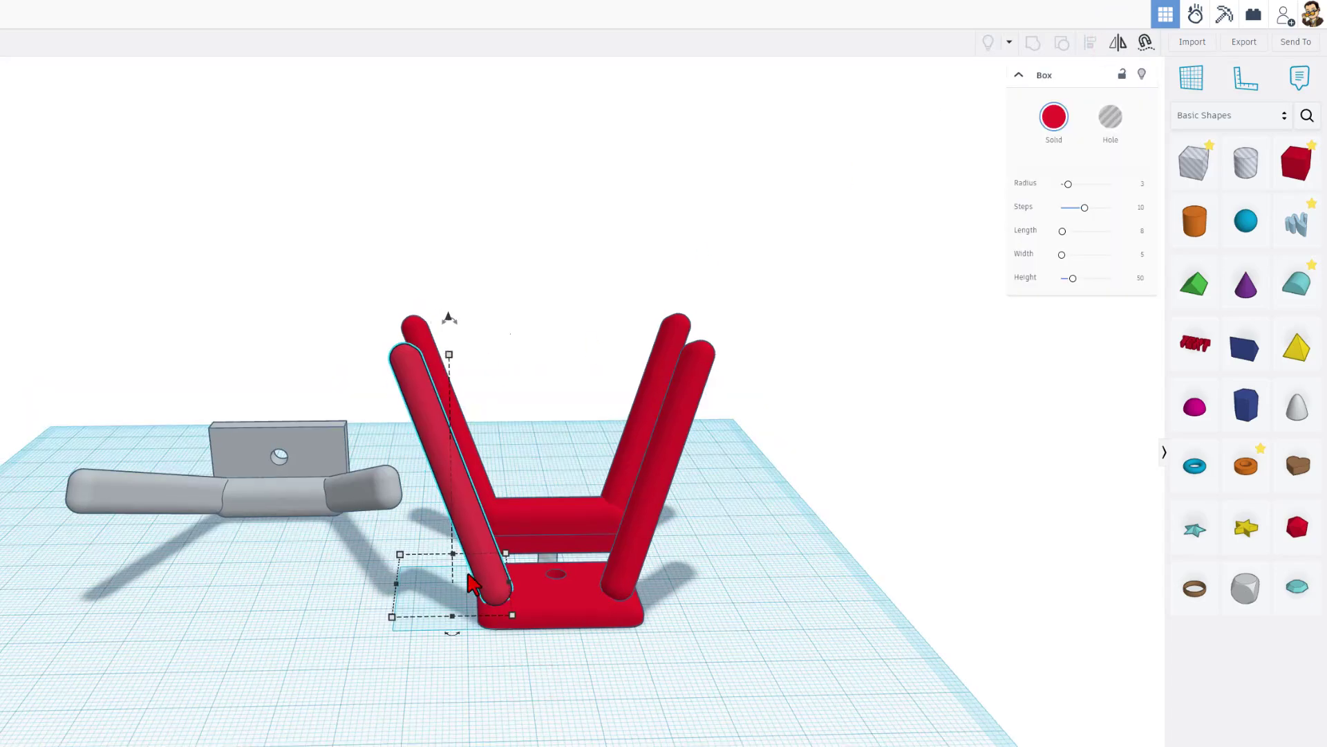
key("Left")
left_click(614, 571)
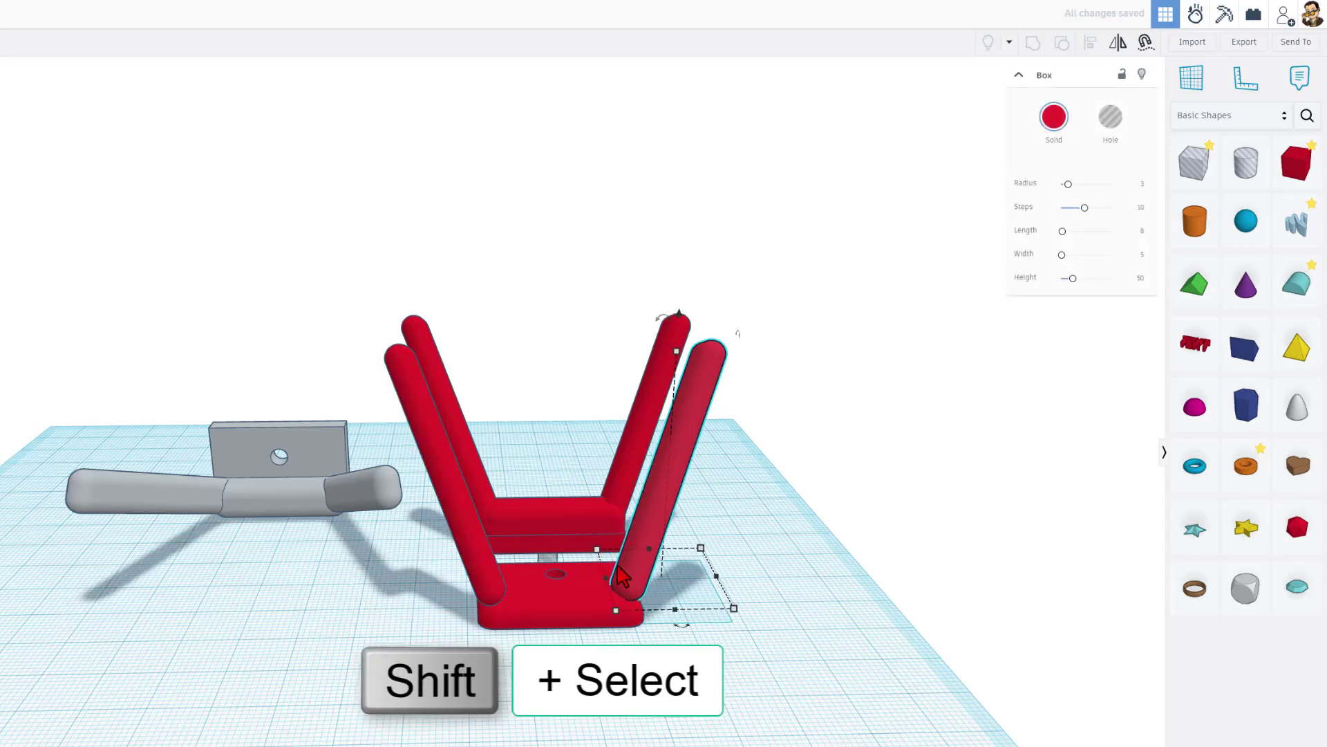
left_click(466, 538, "shift")
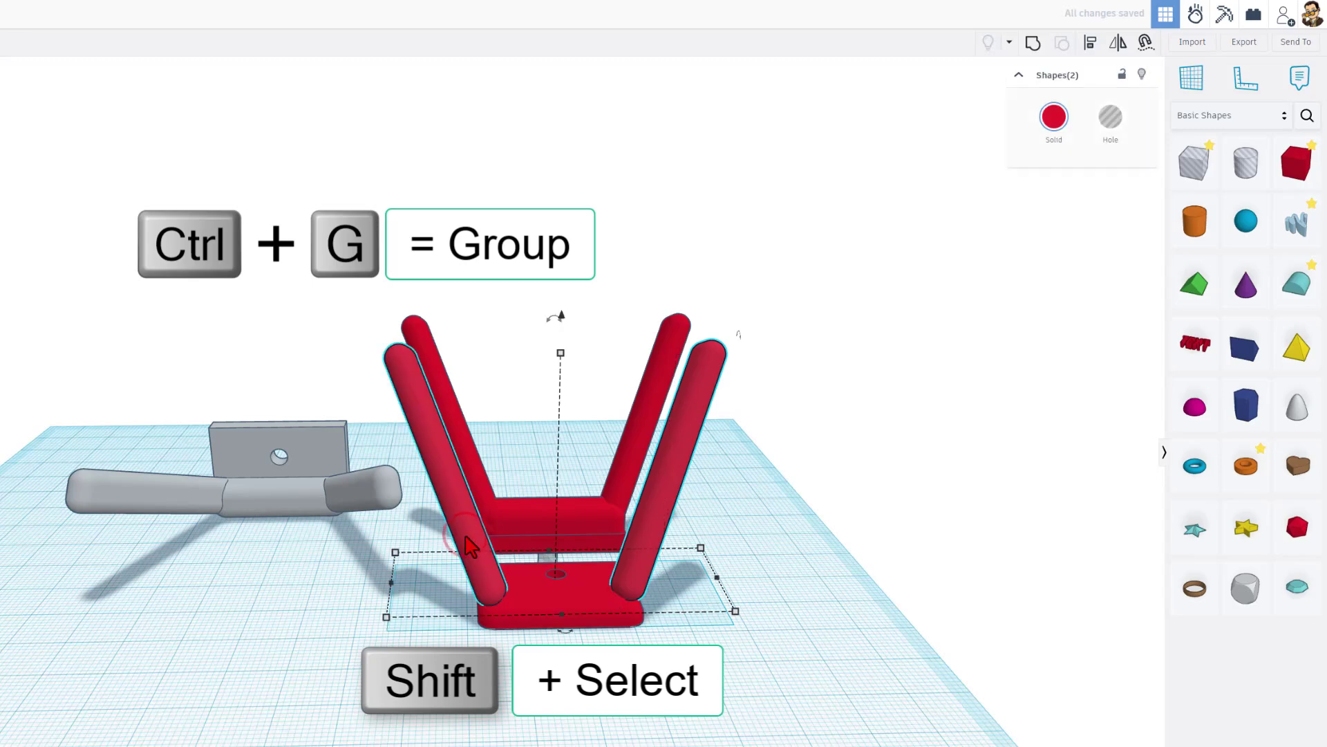
Group the two pillars and centre them on the base plate with Align.
key("ctrl+g")
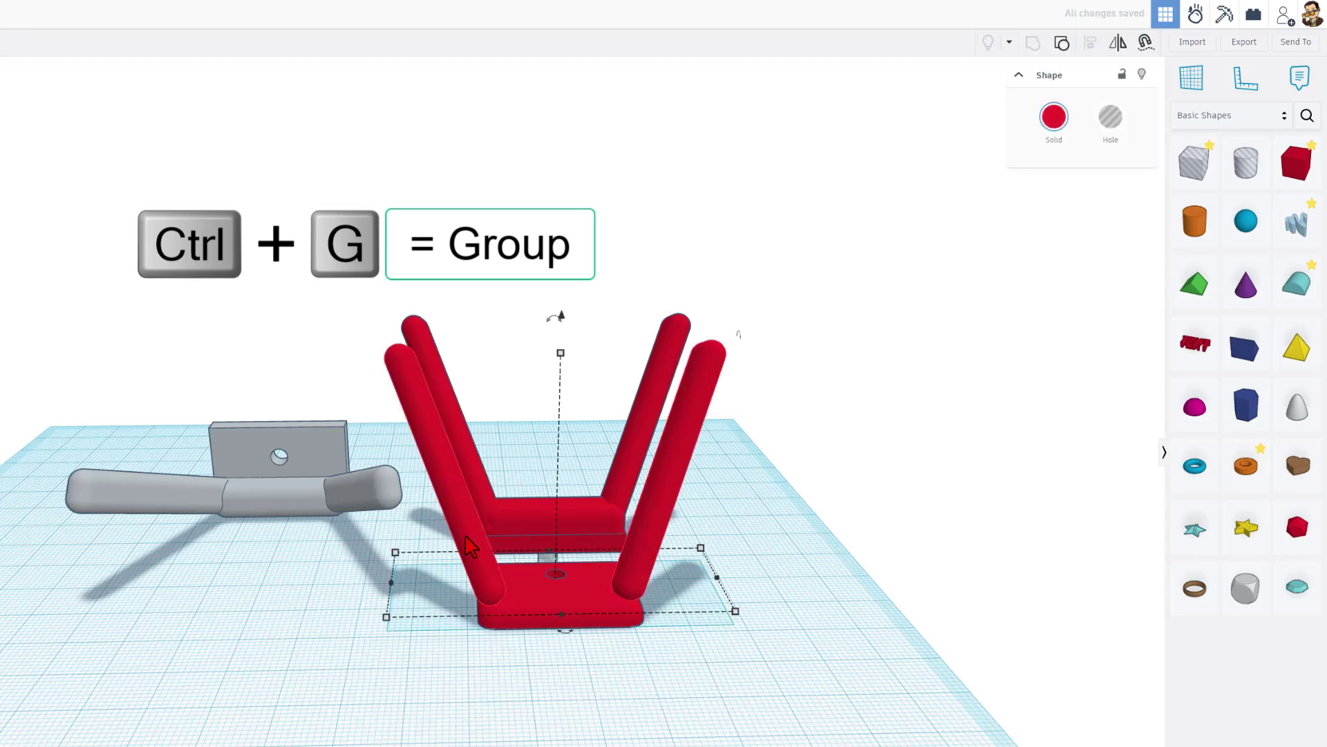
right_click_drag(515, 738, 491, 688)
left_click(515, 596)
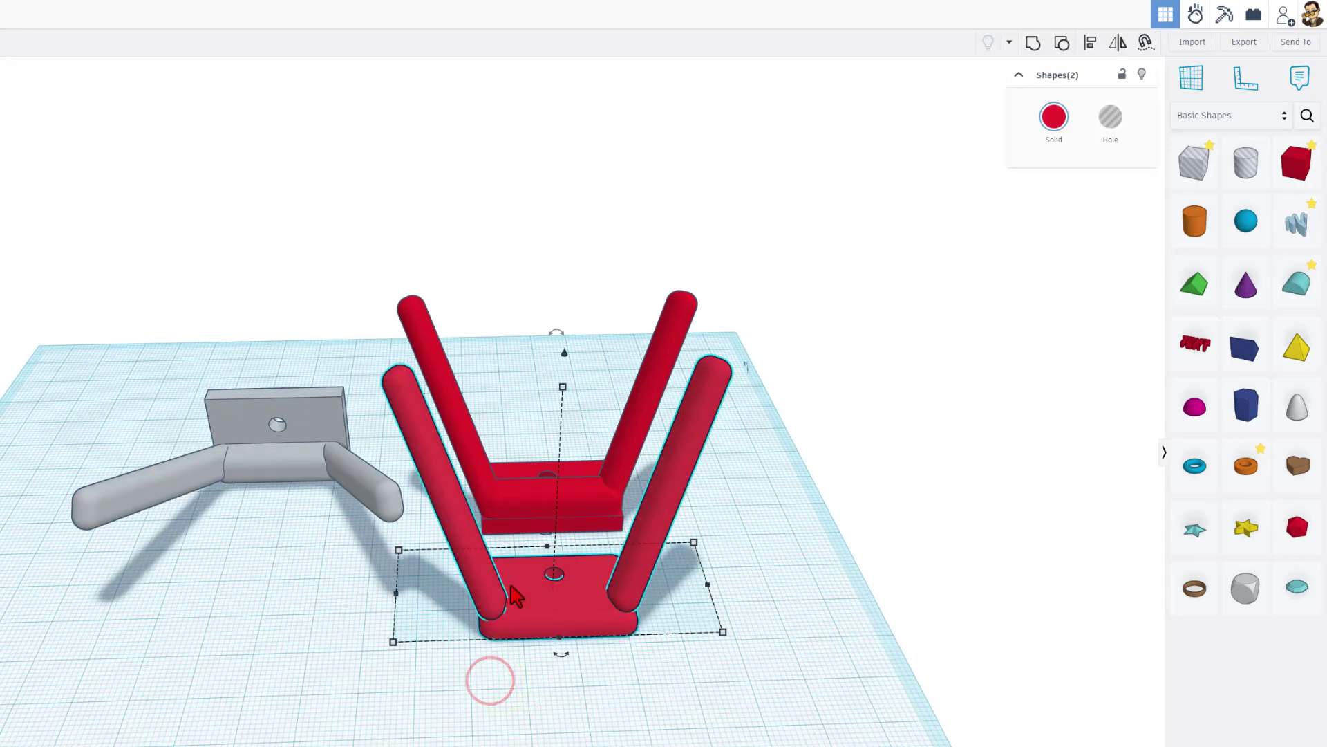
key("l")
left_click(535, 601)
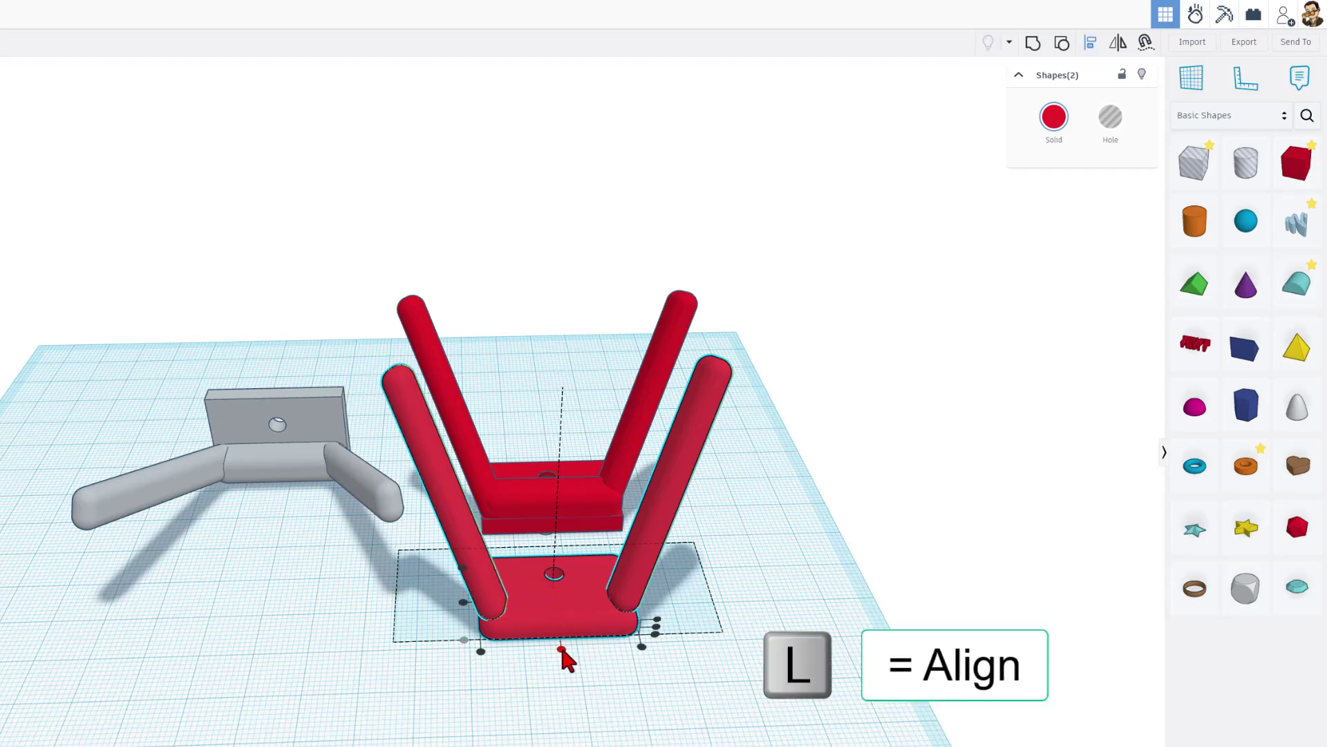
left_click(561, 650)
Nudge the front bracket alone slightly right and view the stand from the front.
right_click_drag(609, 688, 216, 623)
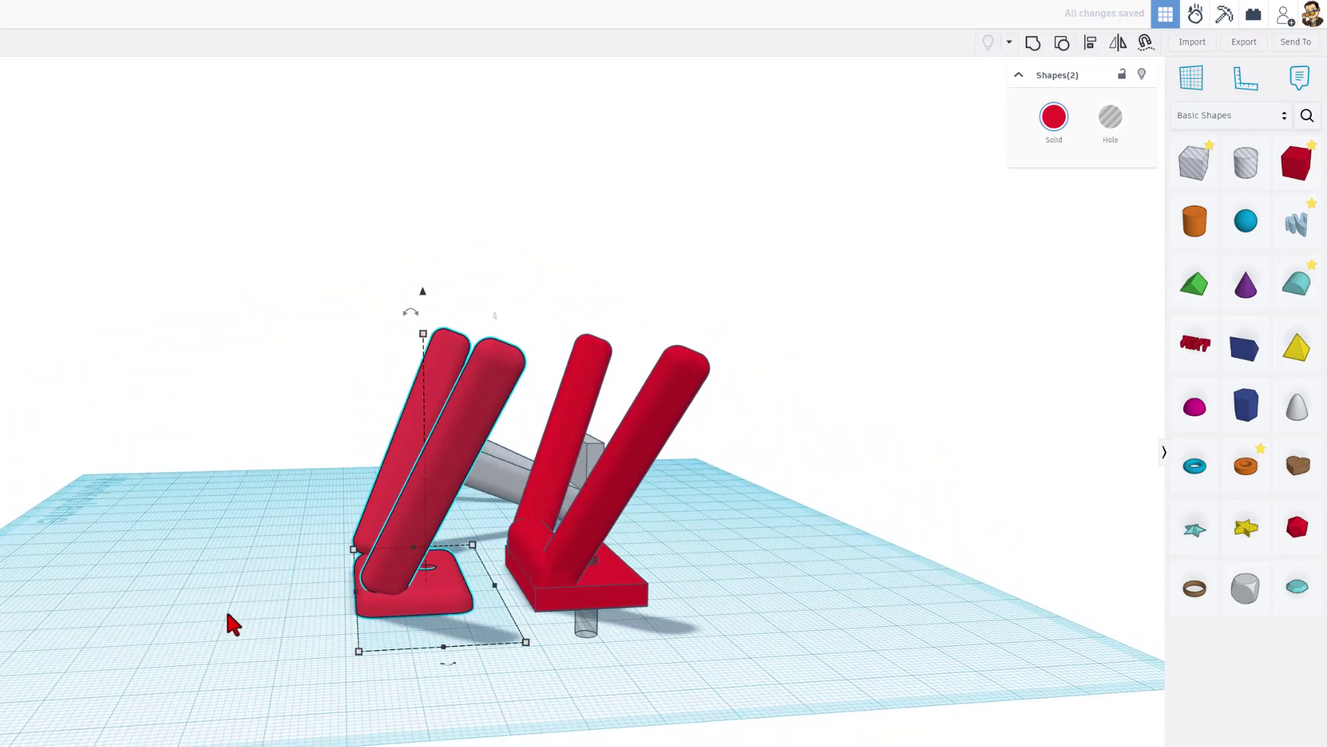
left_click(267, 511)
left_click(403, 541)
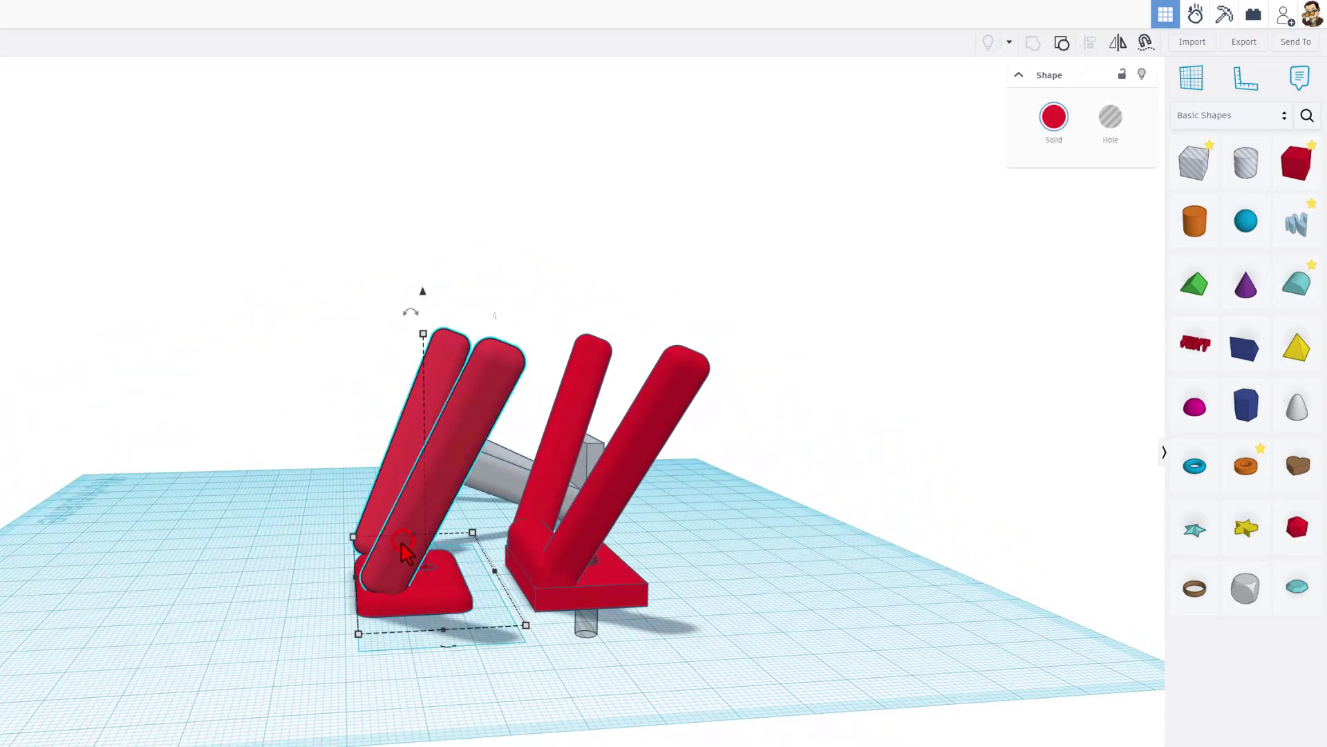
key("Right")
right_click_drag(207, 539, 549, 630)
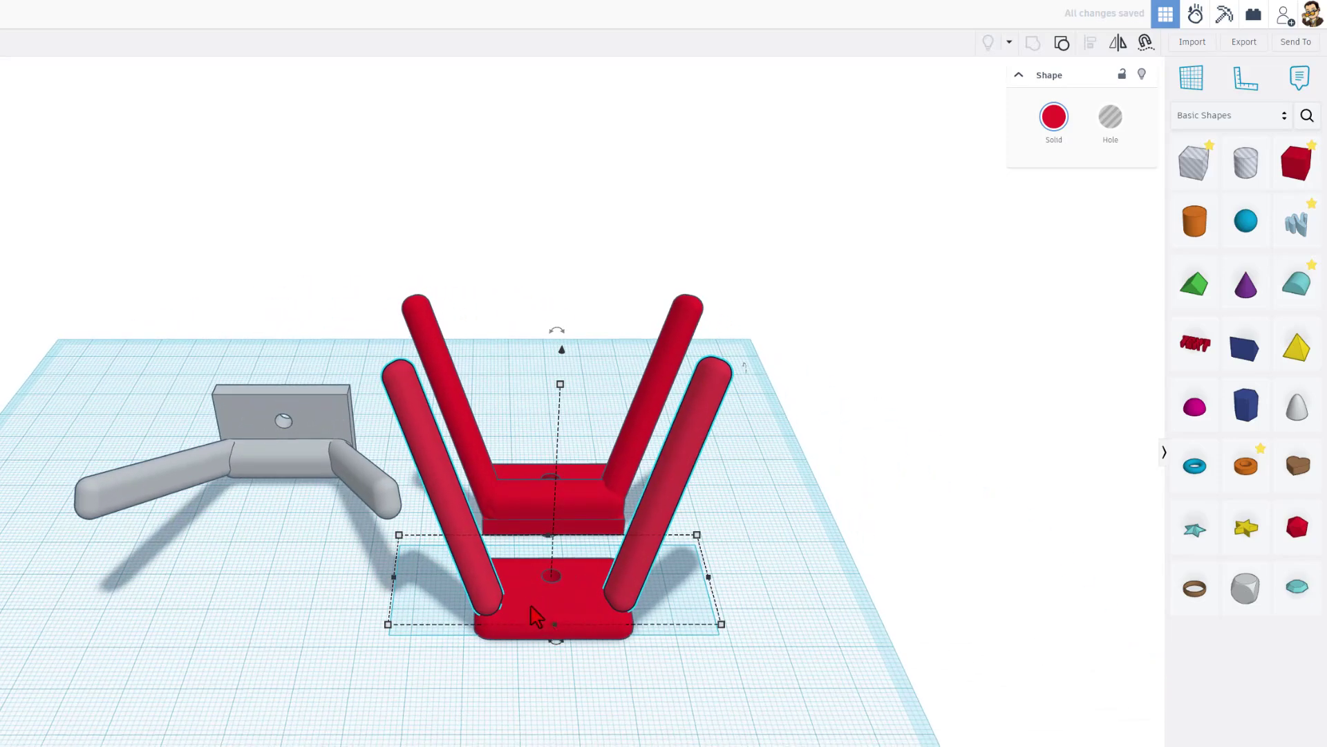
Place a new box and give it width 30, length 10, height 6 and radius 3.
left_click(943, 551)
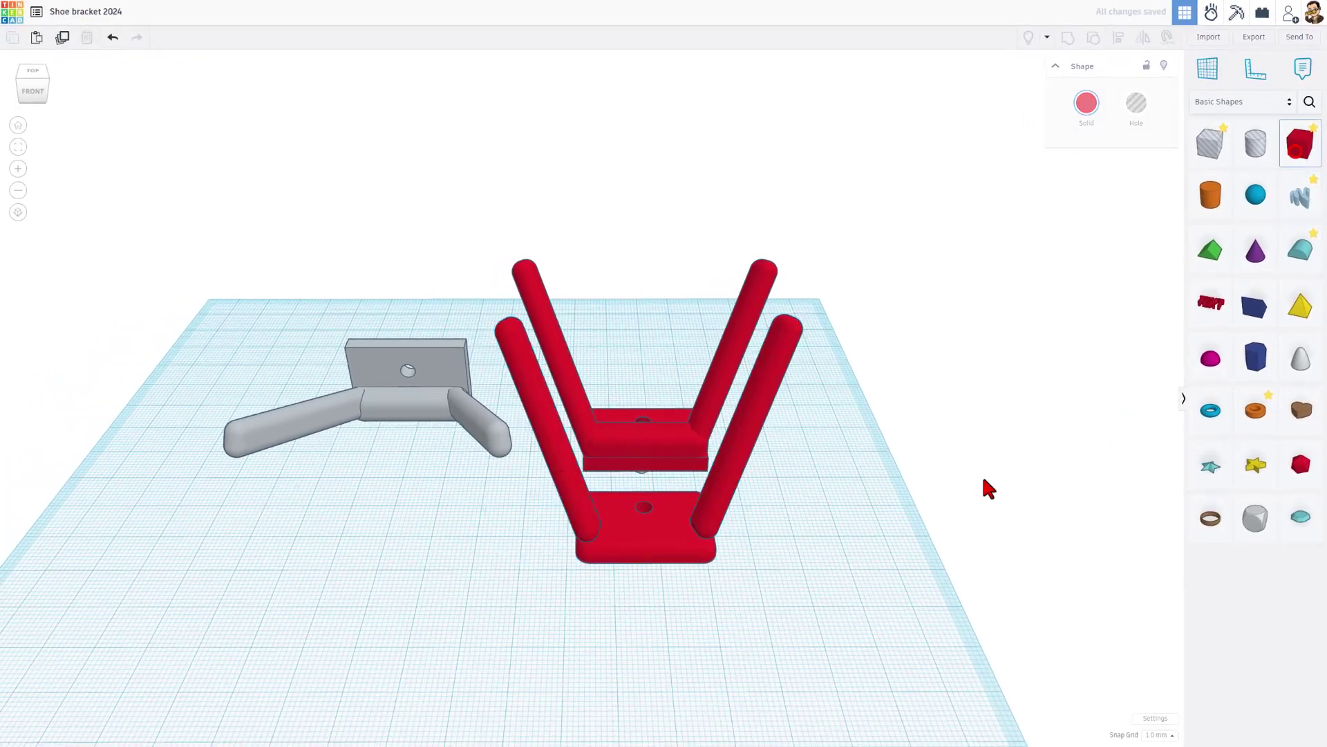
left_click(782, 619)
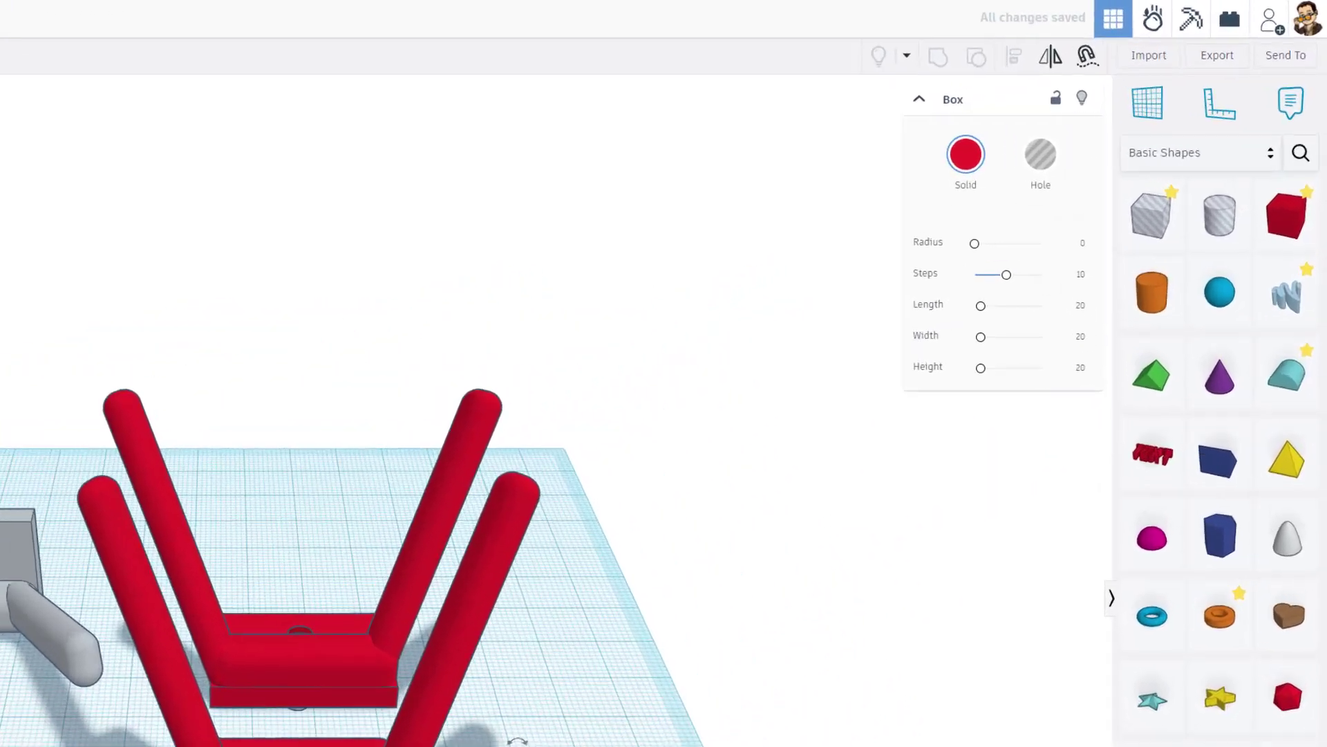
left_click(1037, 389)
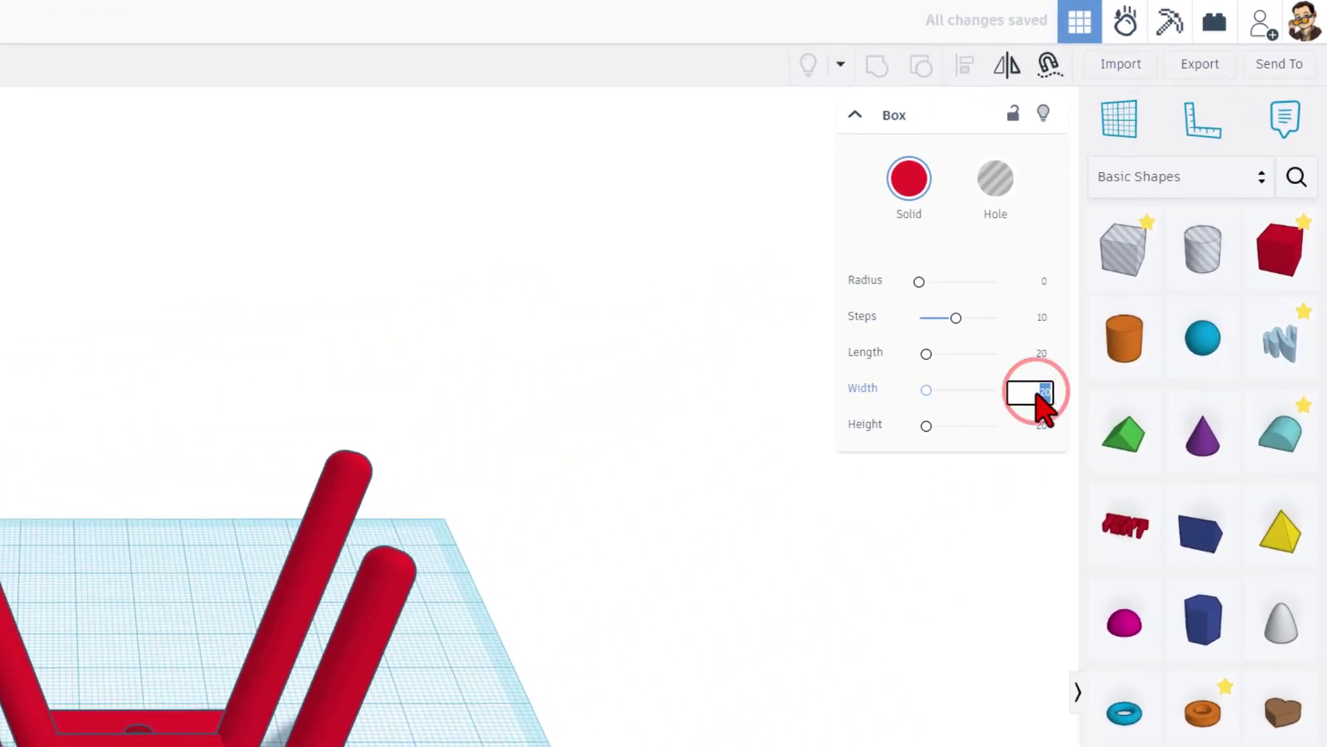
type("30")
key("Return")
left_click(1034, 355)
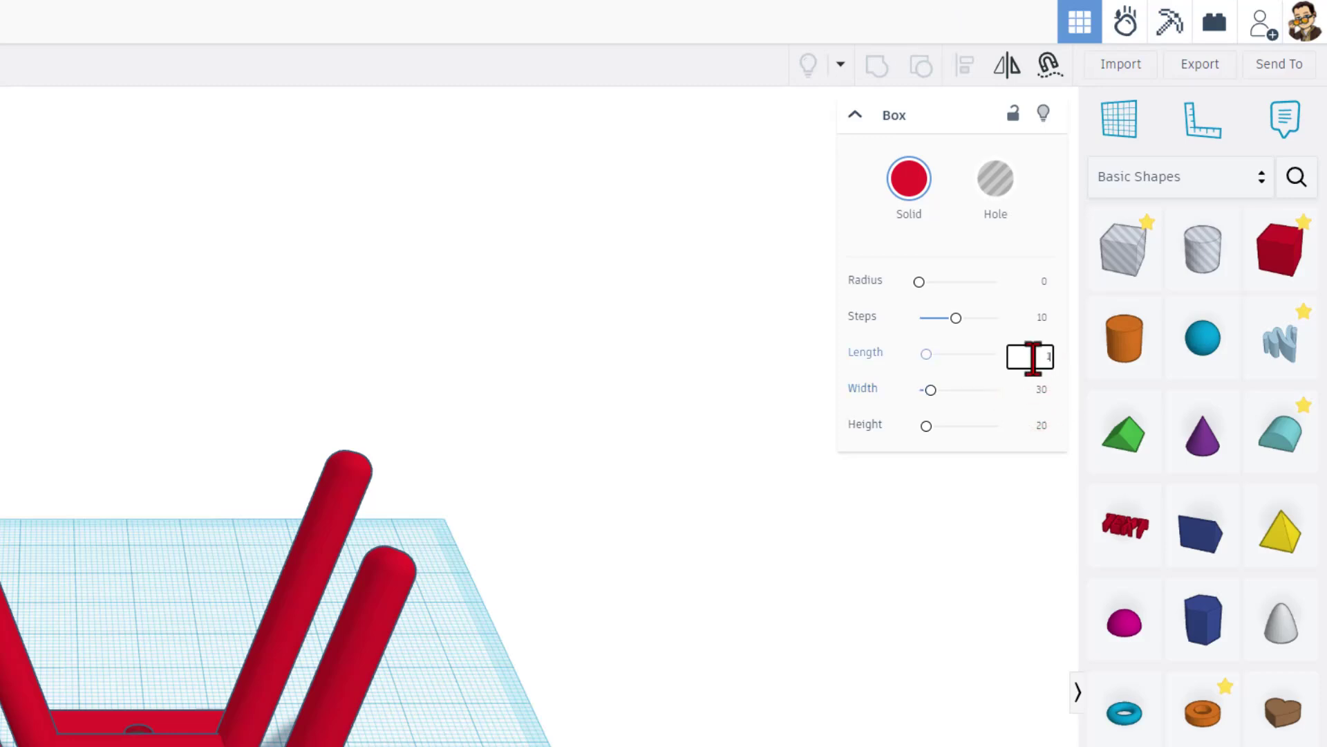
type("10")
key("Return")
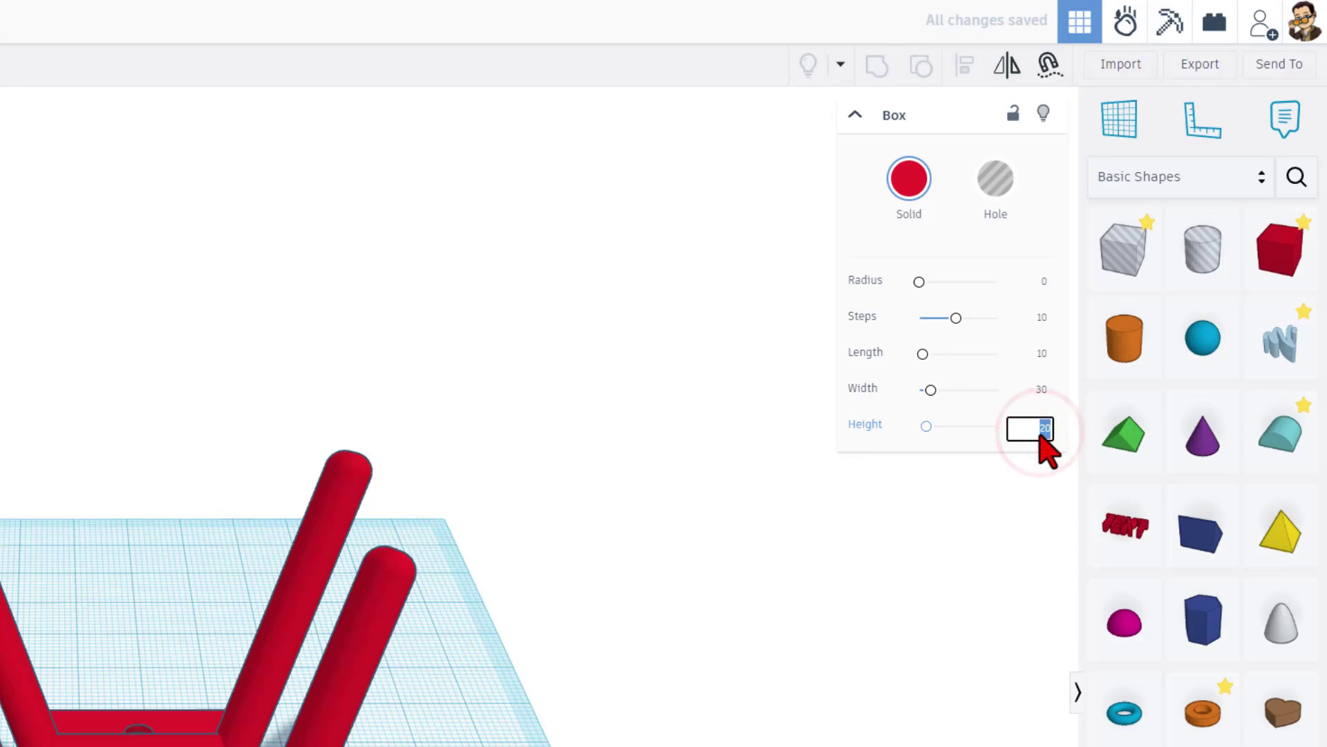
type("6")
key("Return")
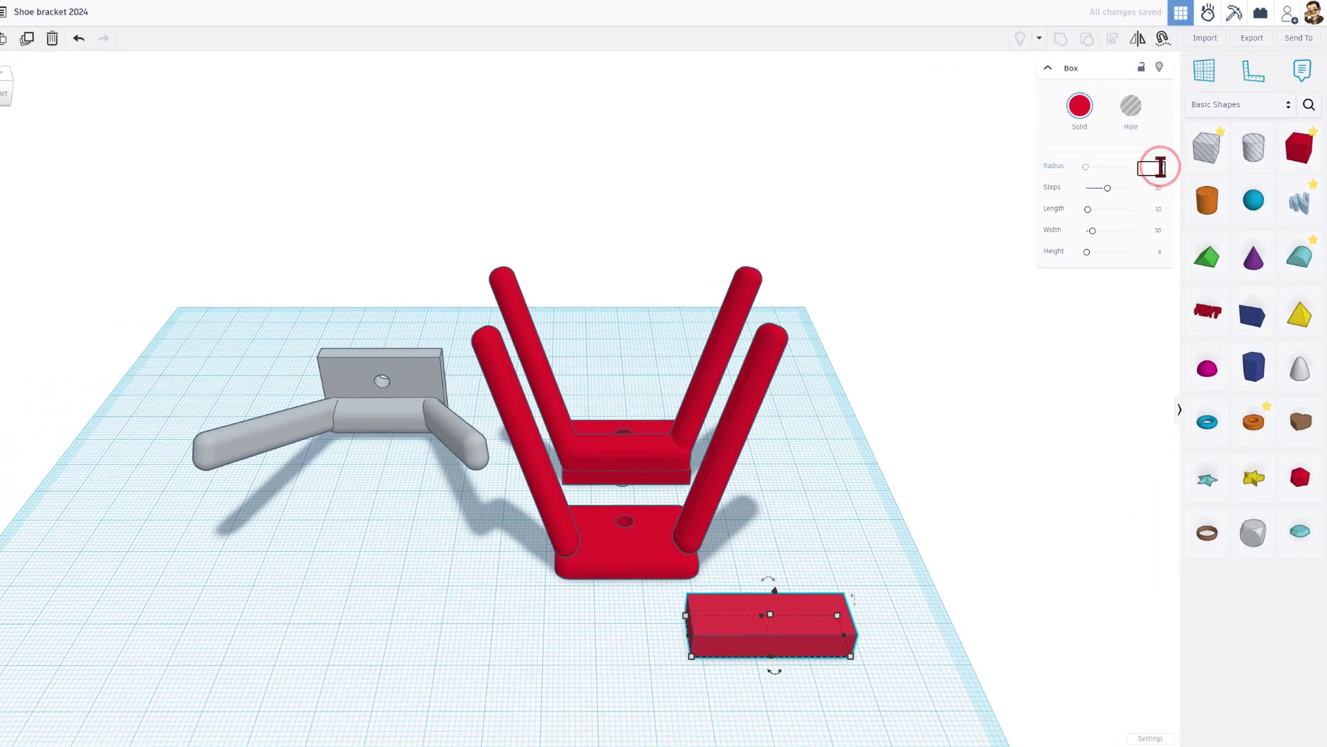
type("3")
key("Return")
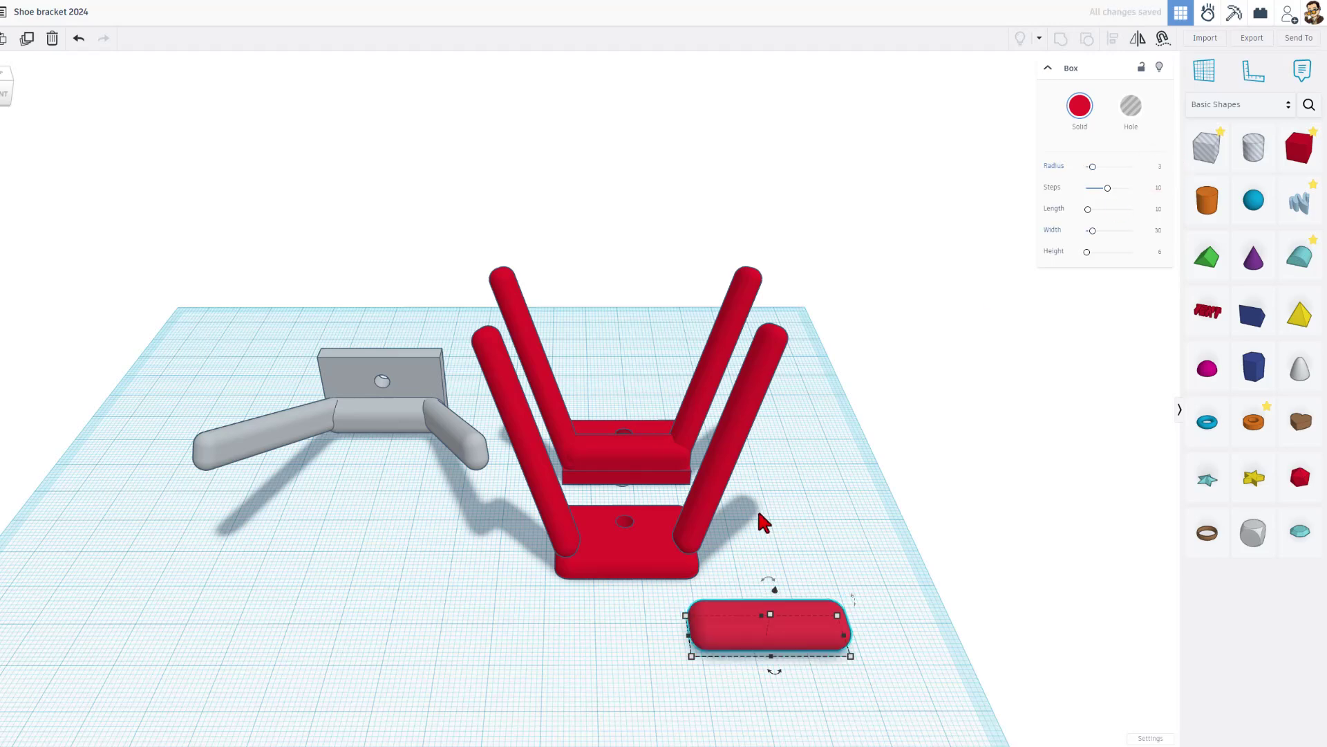
Move the rounded bar to the front of the base and nudge it left and back.
left_click_drag(732, 636, 616, 580)
key("Left")
key("Left")
key("Left")
key("Up")
key("Up")
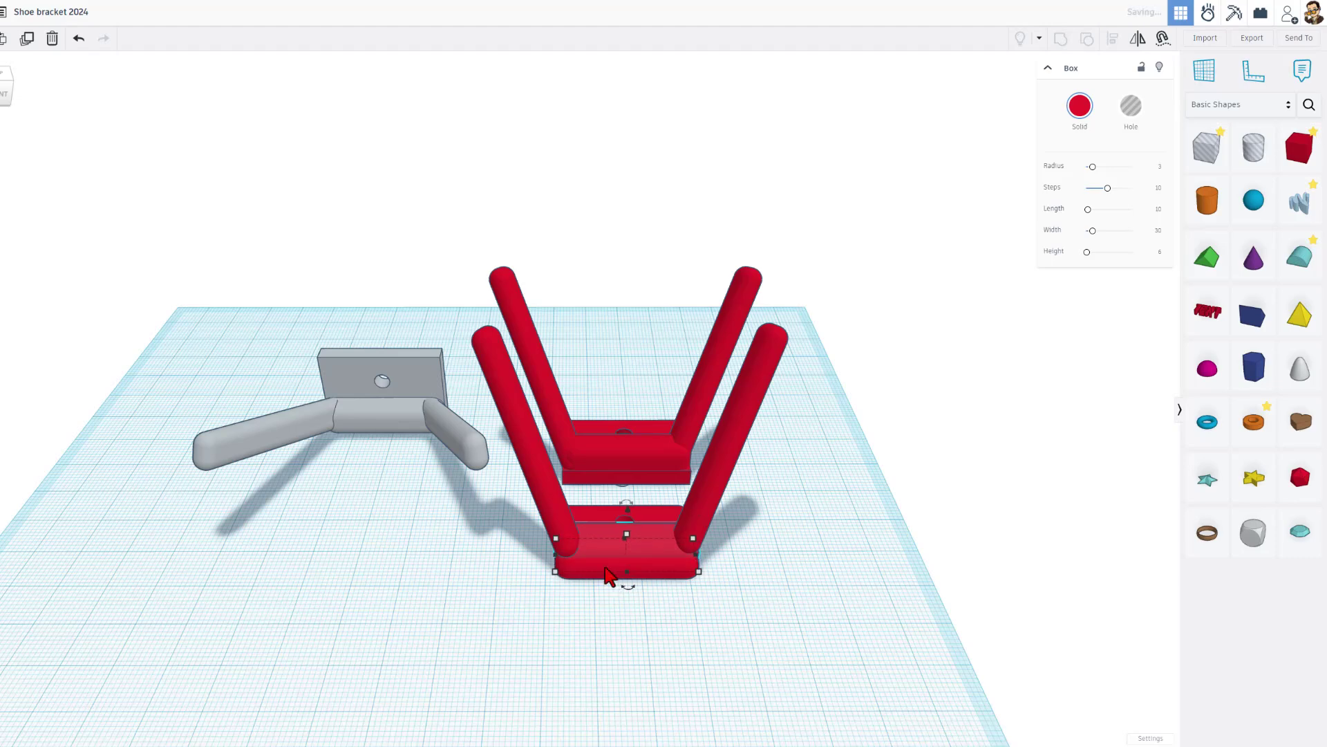
scroll(601, 573, "up", 2)
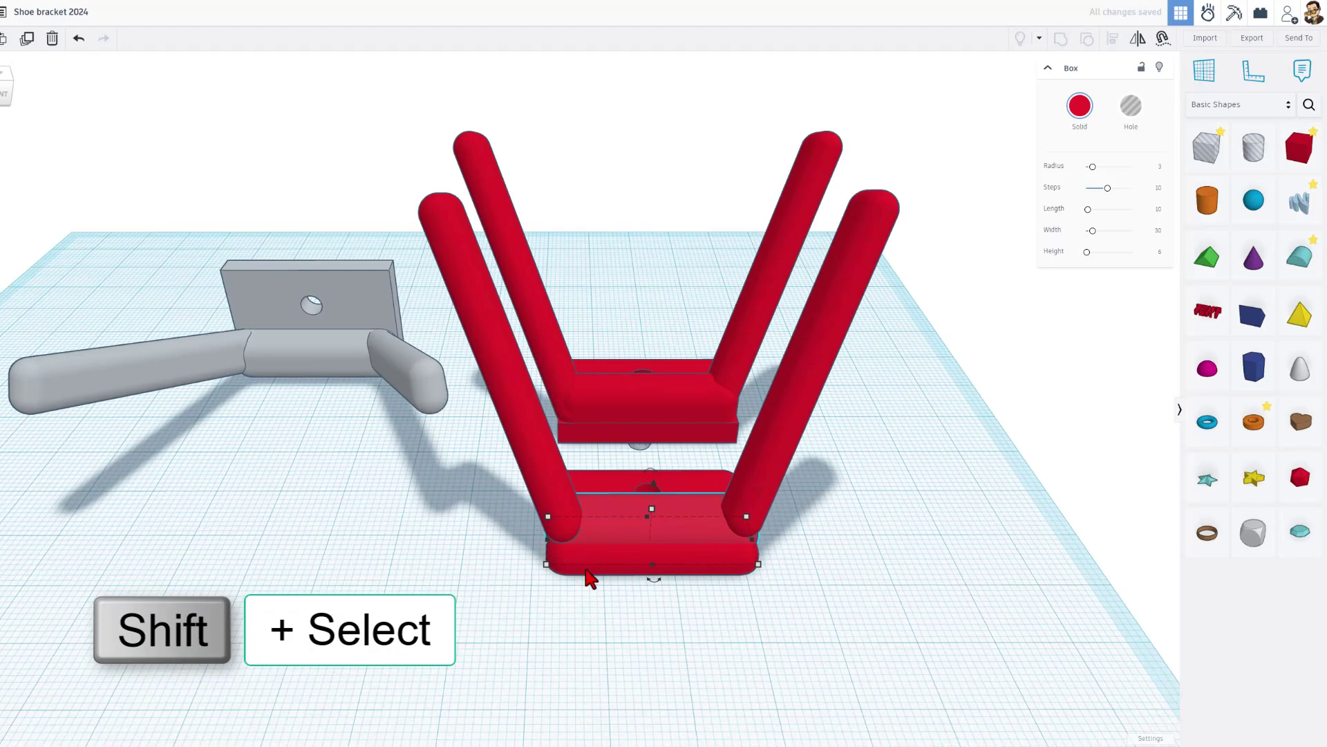
Align the bar's left side to the base and step it into a flush position.
left_click(593, 569, "shift")
key("l")
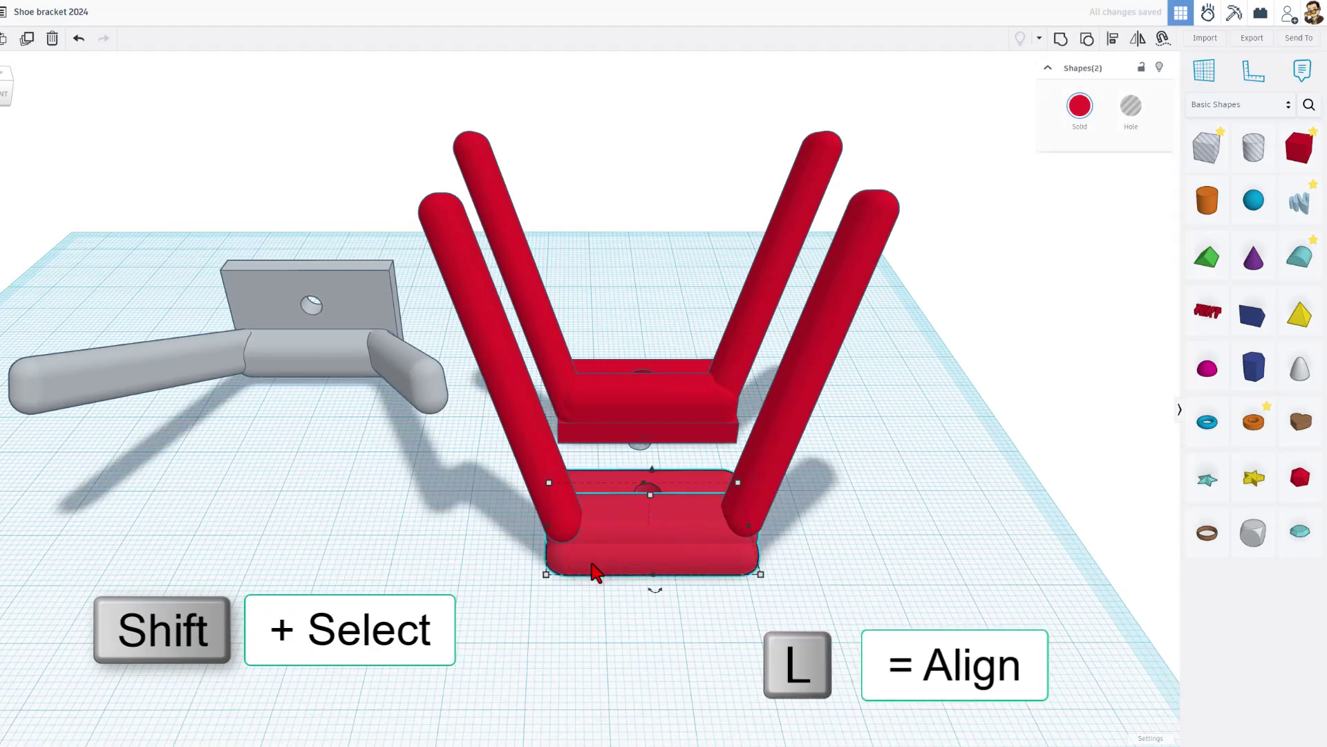
left_click(609, 556)
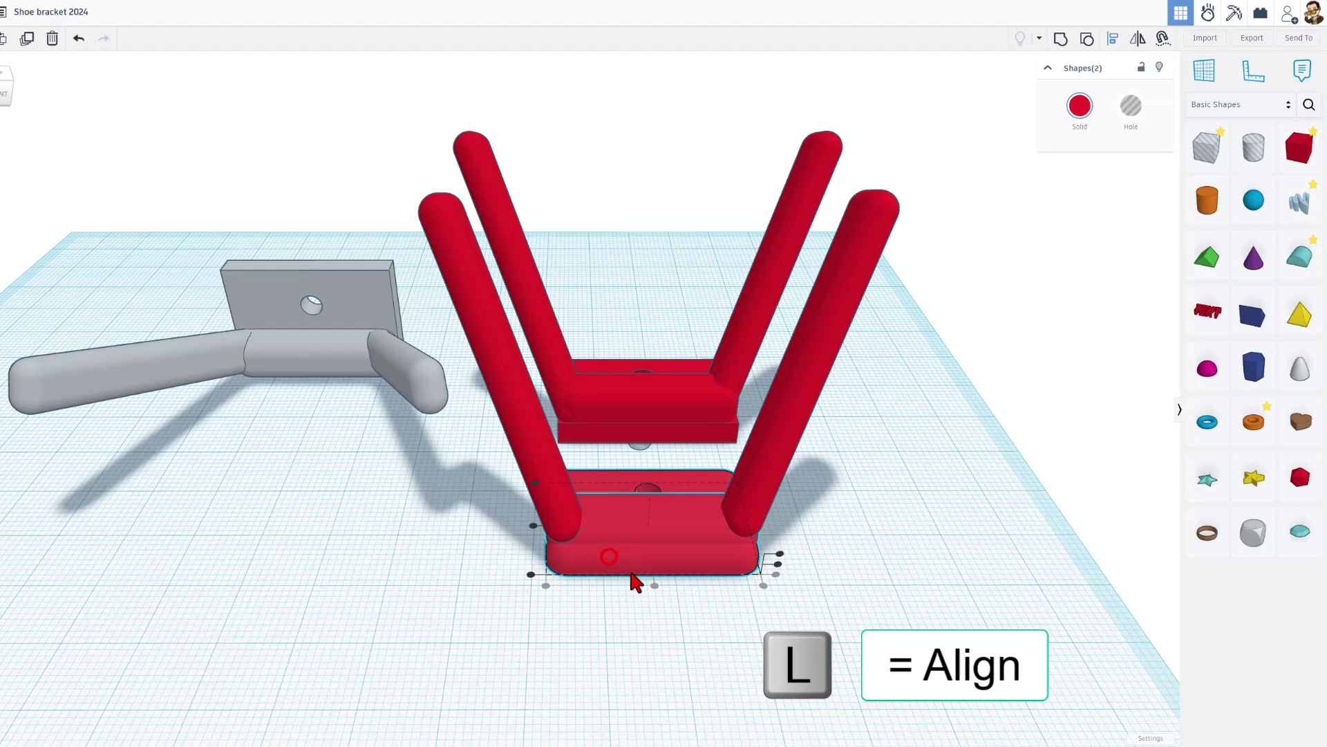
left_click(533, 575)
right_click_drag(664, 514, 605, 589)
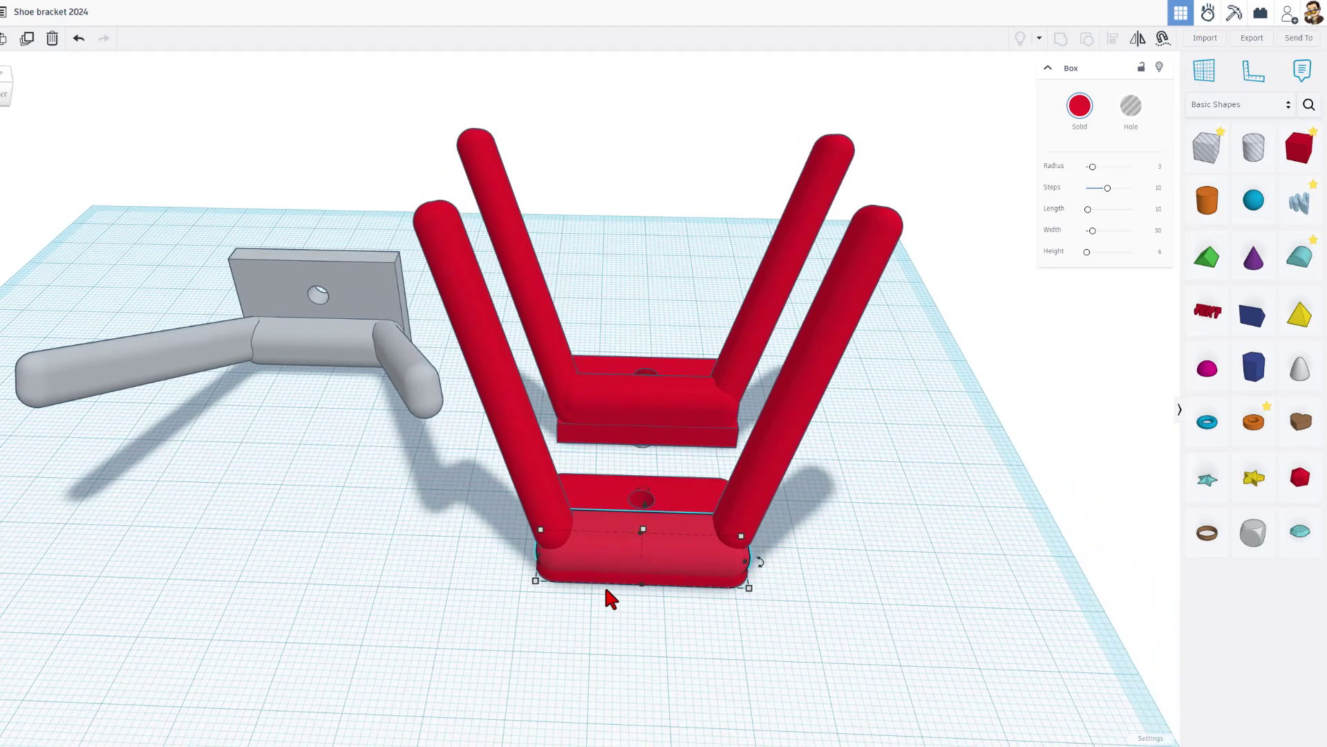
key("Up")
key("Up")
key("Down")
From a side view, stretch the rounded bar taller by its handle, then undo it.
scroll(669, 496, "up", 5)
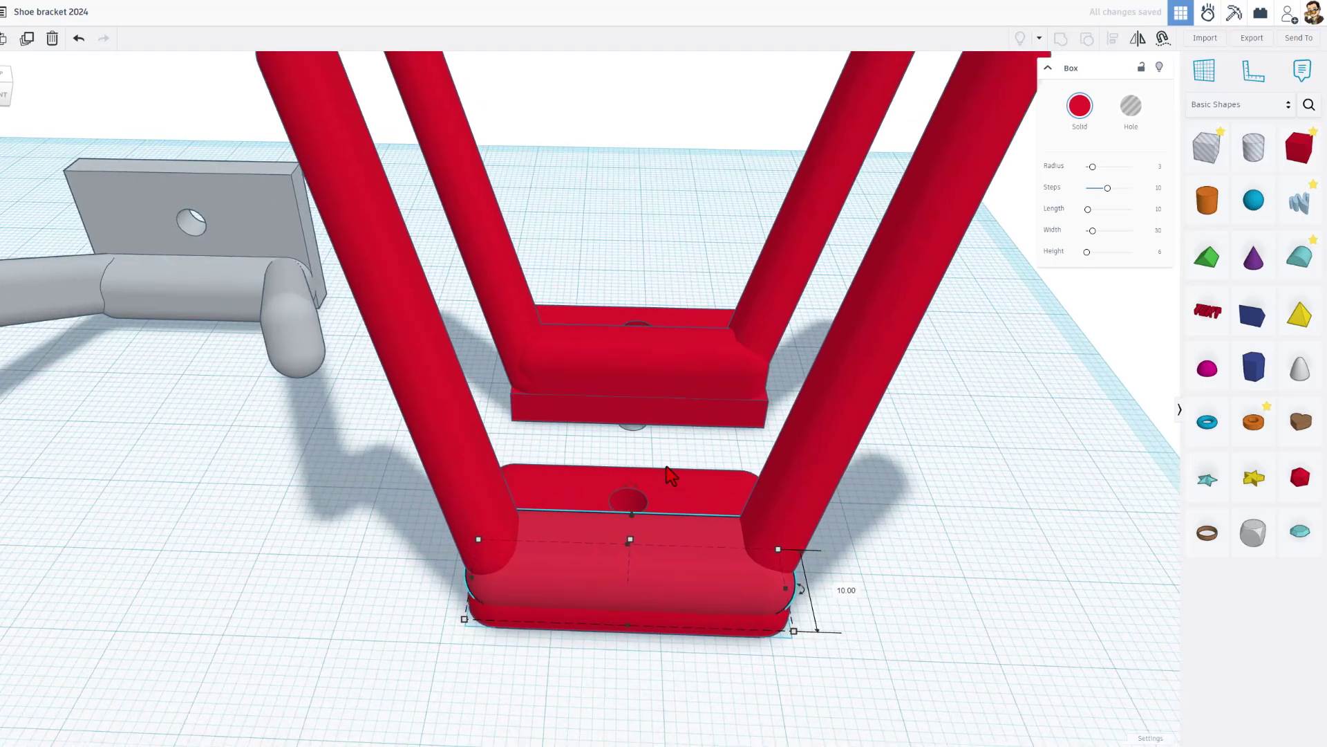
scroll(656, 386, "down", 3)
right_click_drag(621, 414, 717, 569)
left_click_drag(760, 425, 778, 398)
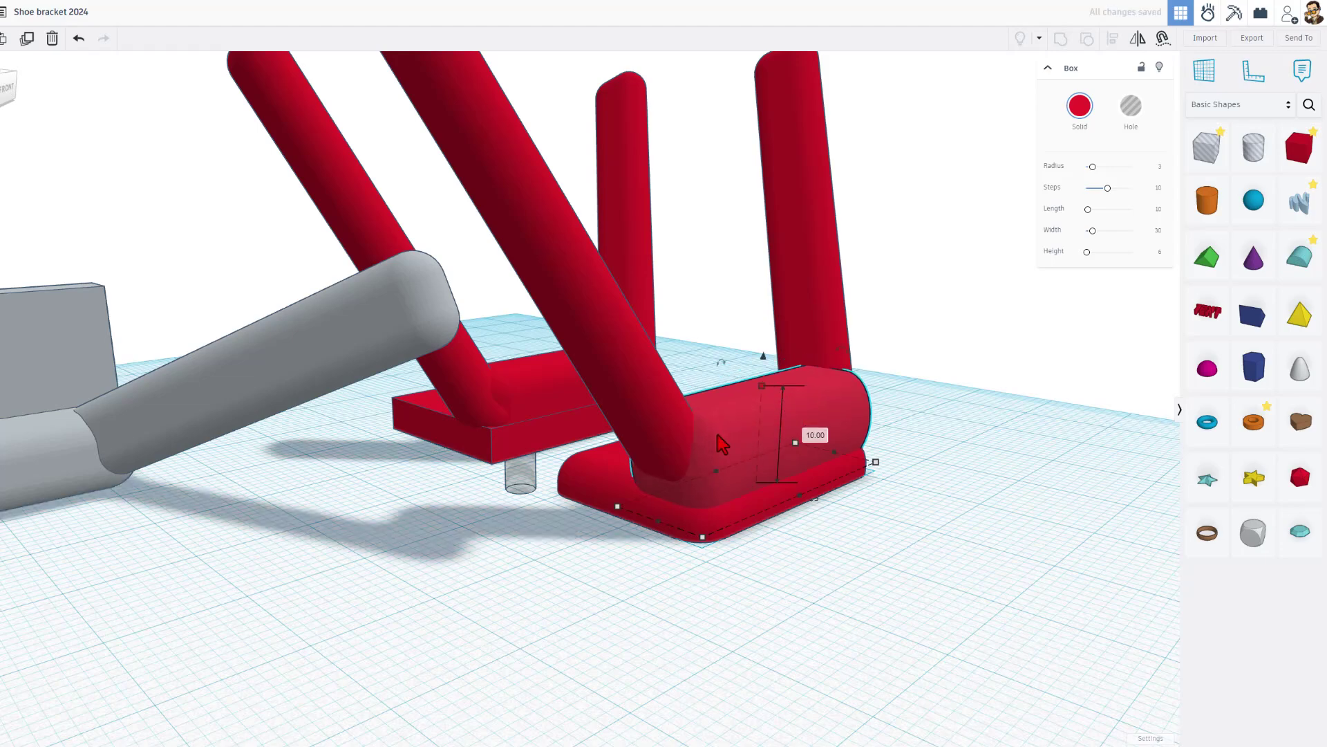
key("ctrl+z")
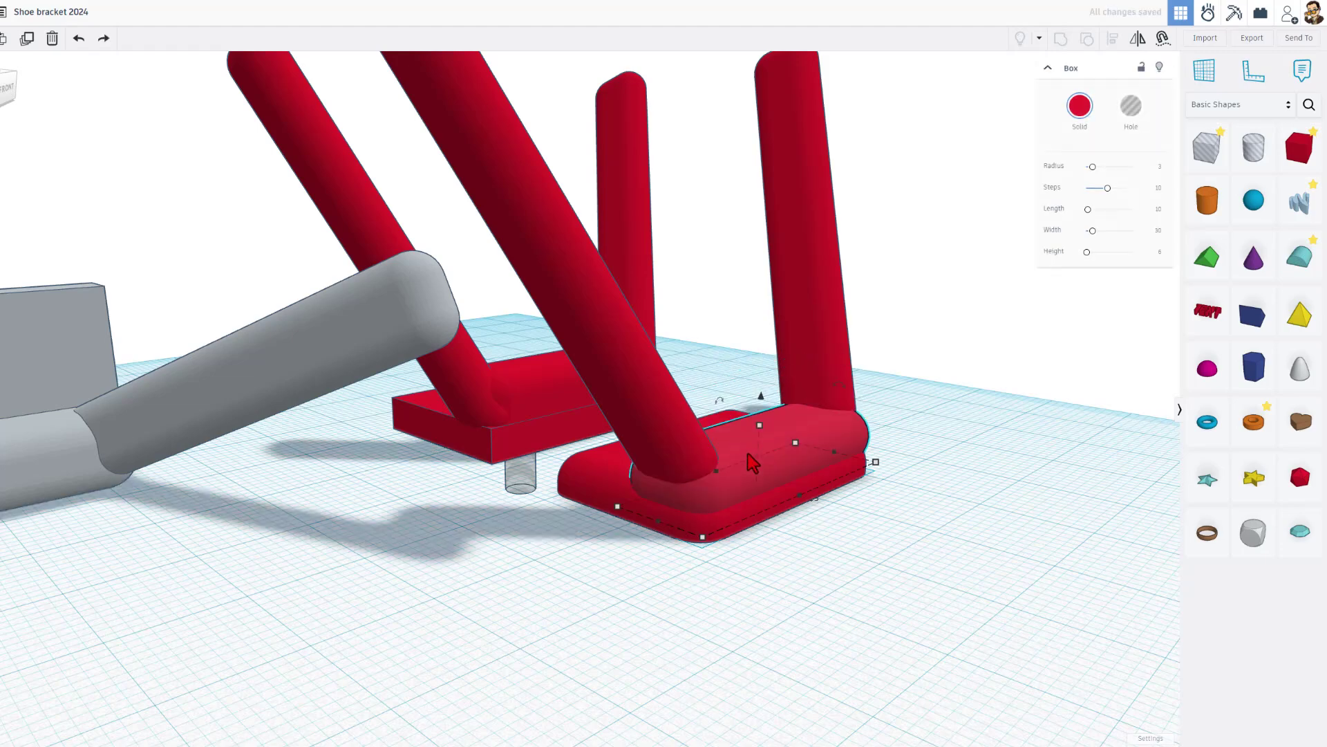
Set the rounded bar's height to 8 and deselect it.
right_click_drag(757, 460, 749, 451)
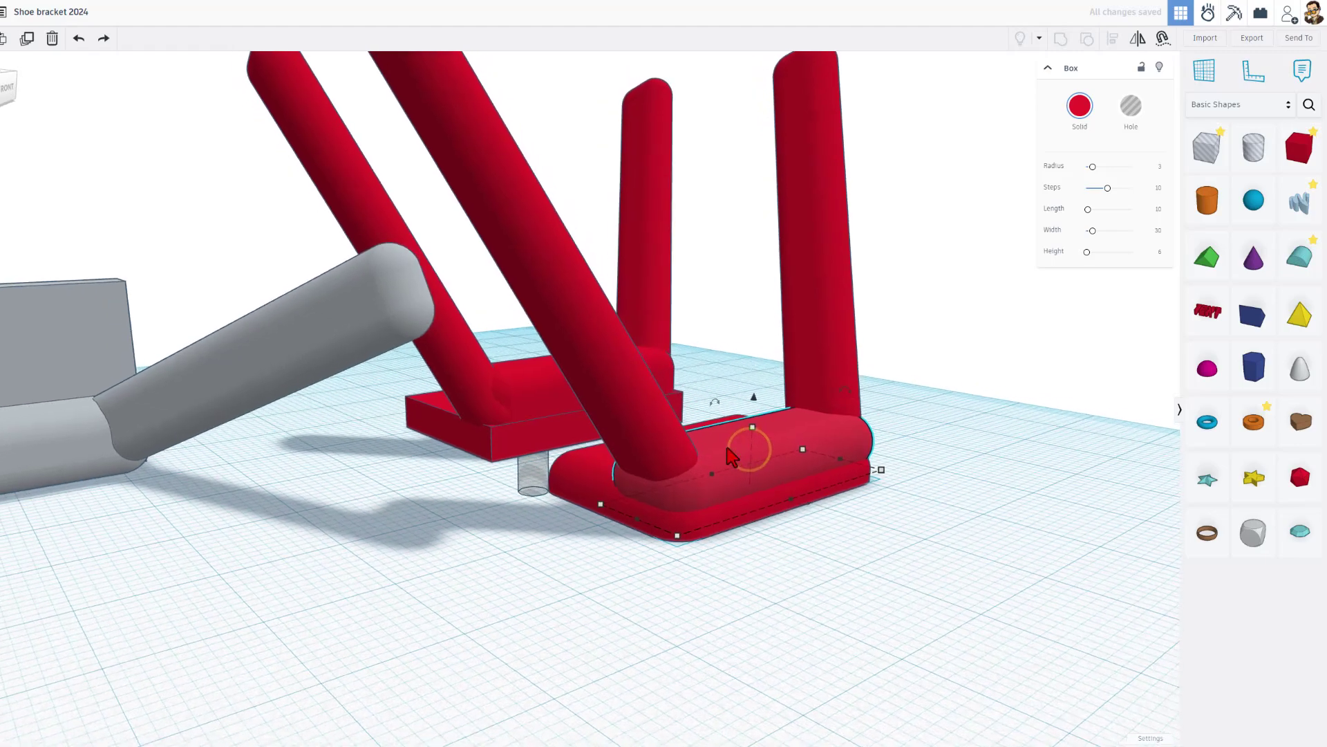
left_click(1156, 254)
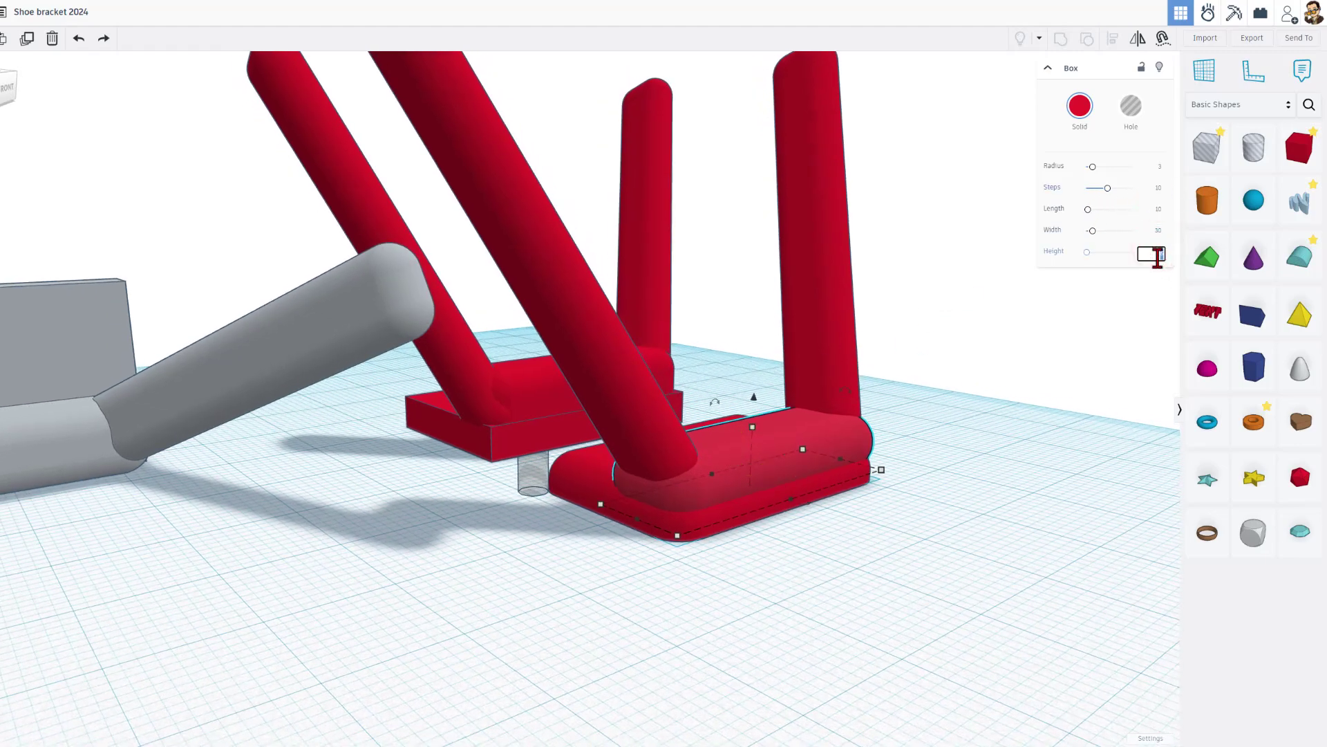
type("8")
key("Return")
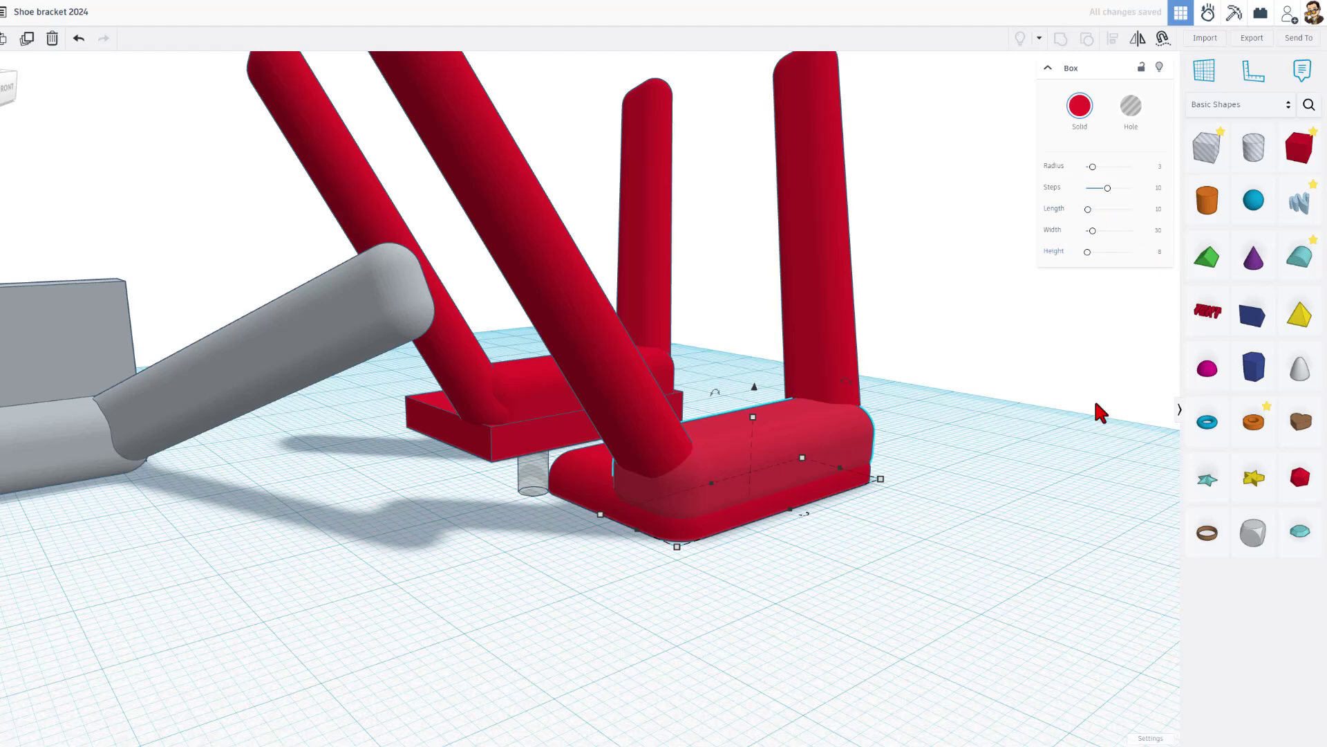
mouse_move(865, 566)
right_mouse_down()
mouse_move(818, 562)
mouse_move(839, 563)
right_mouse_up()
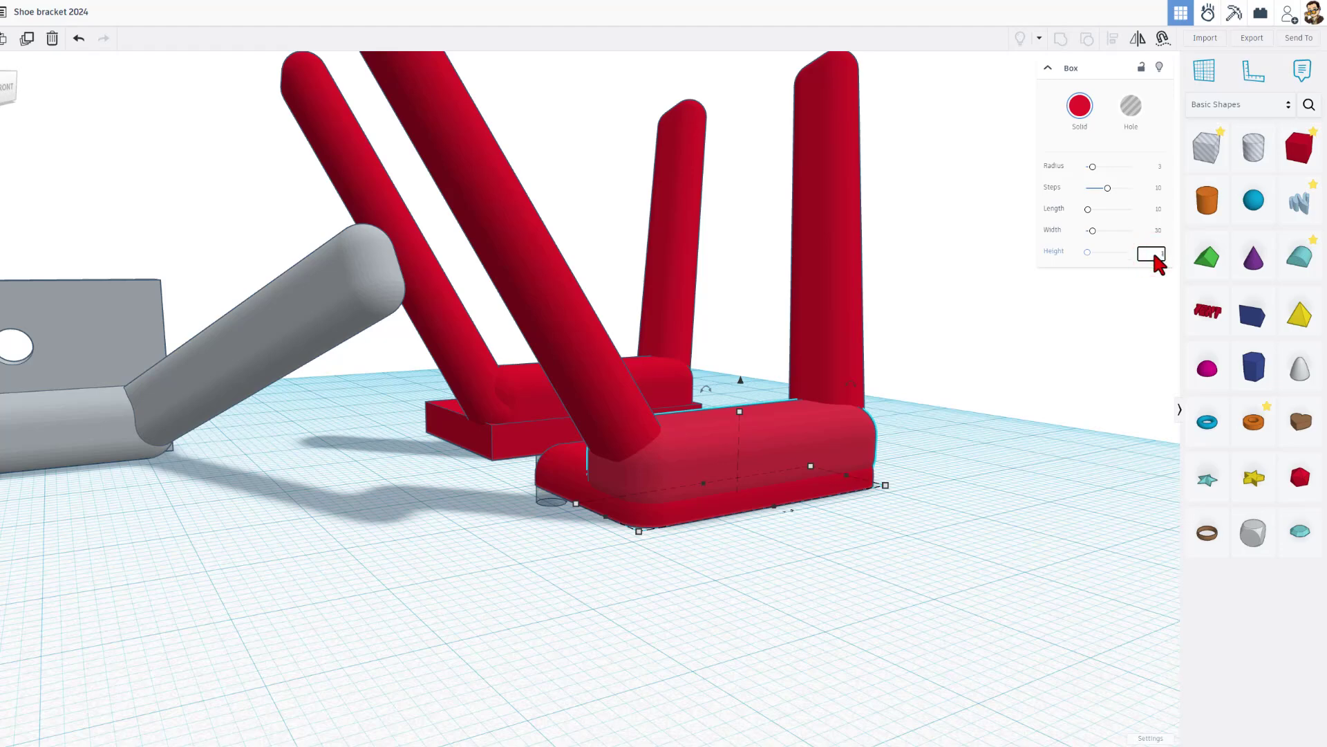
scroll(1153, 254, "up", 2)
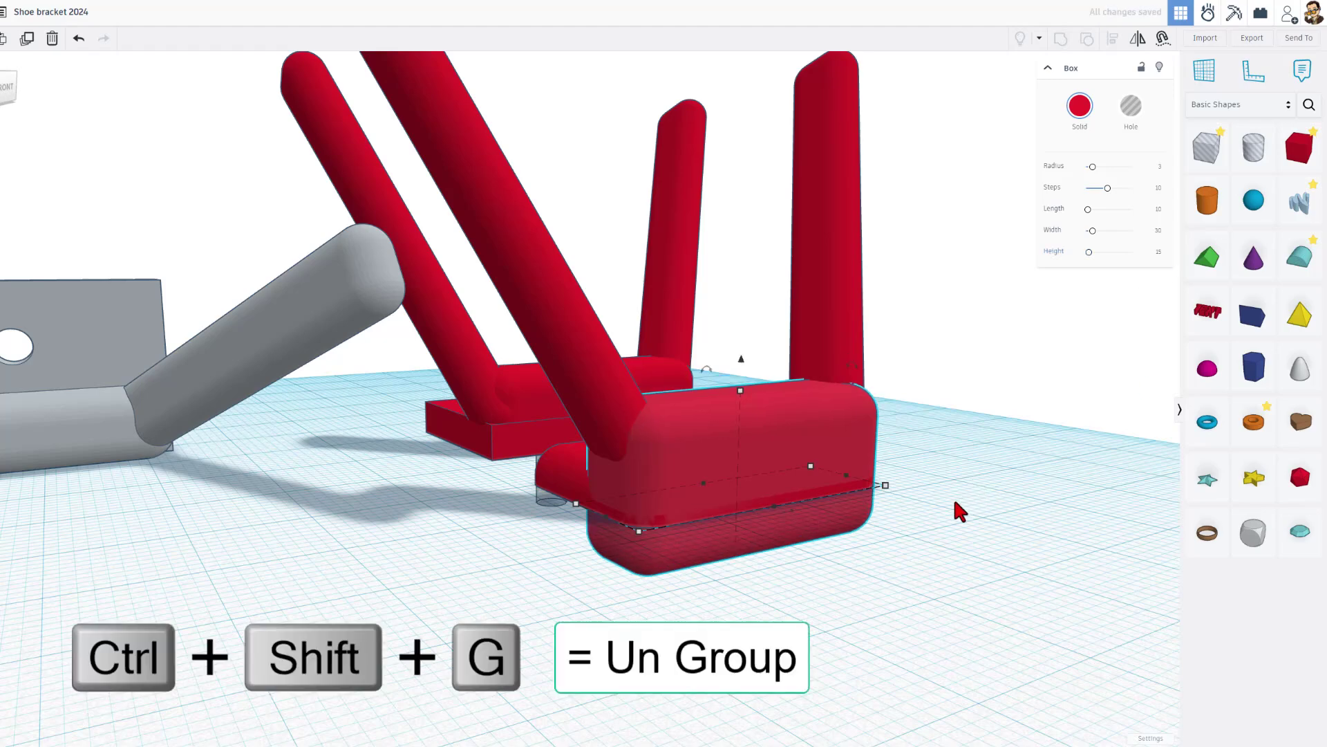
left_click(833, 601)
mouse_move(832, 602)
right_mouse_down()
mouse_move(931, 611)
mouse_move(849, 589)
right_mouse_up()
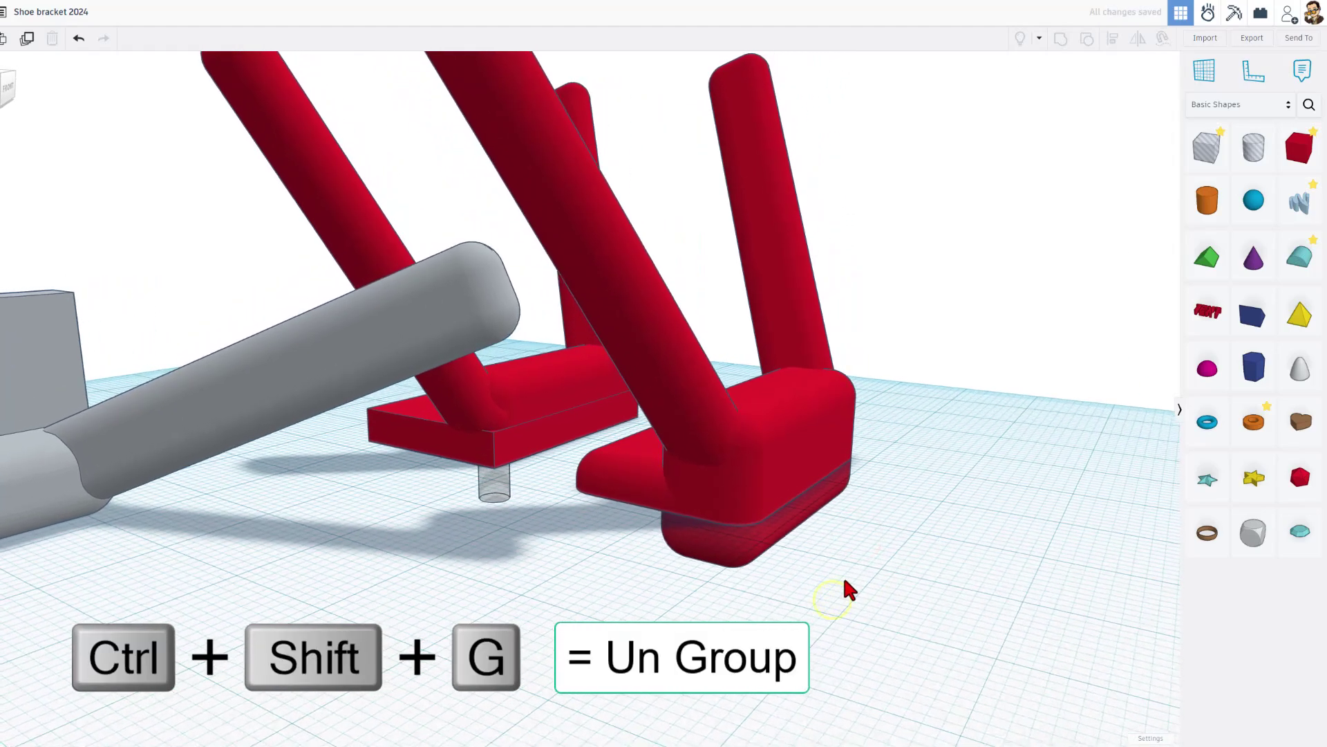
Ungroup the front bracket and select the flat hole box beneath it.
left_click(672, 492)
key("ctrl+shift+g")
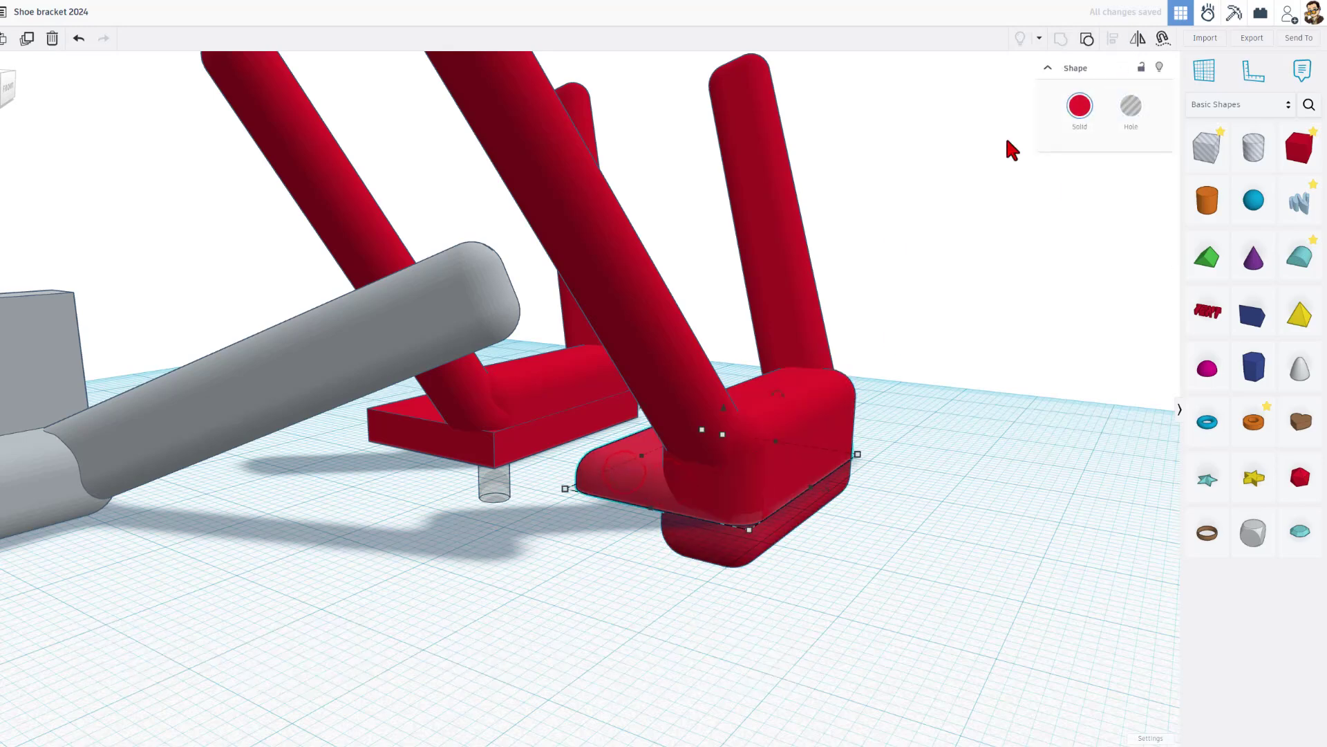
left_click(590, 563)
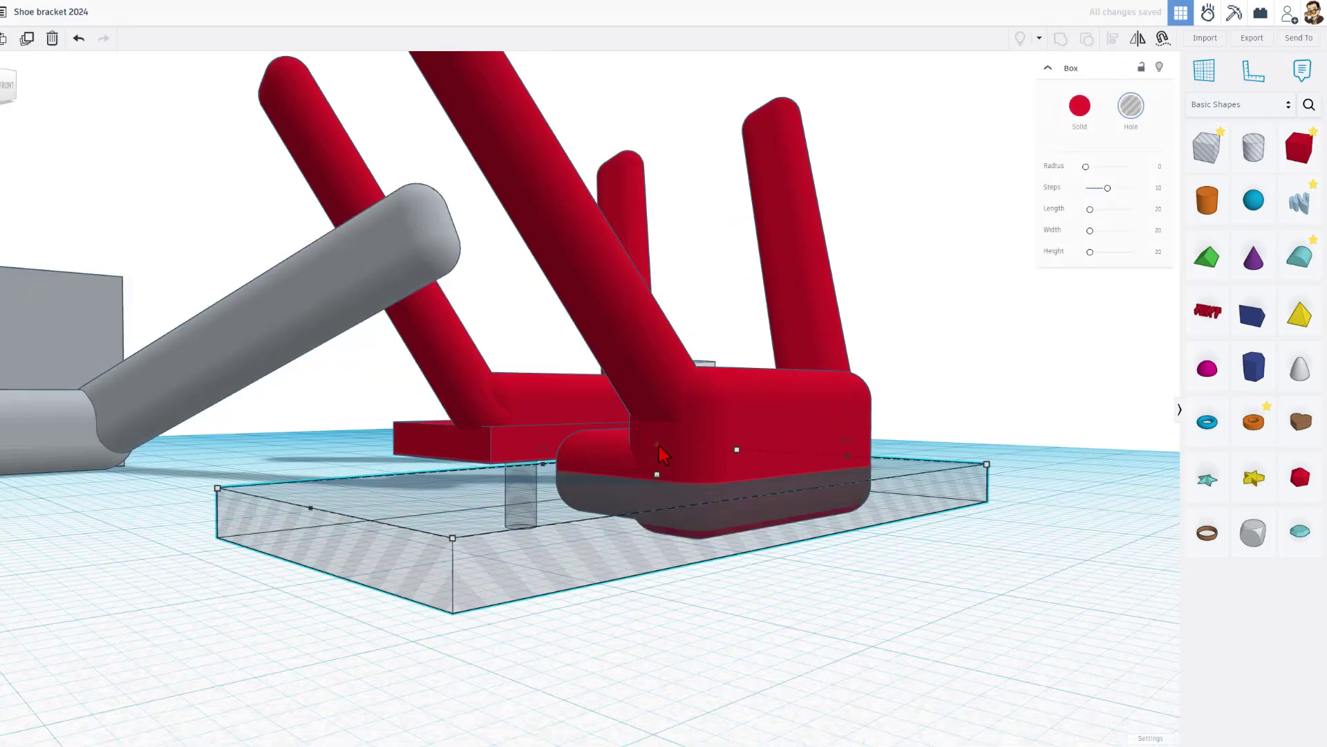
Set the hole box's height to 6 and lower it two steps.
mouse_move(657, 474)
left_click(706, 495)
type("6")
key("Return")
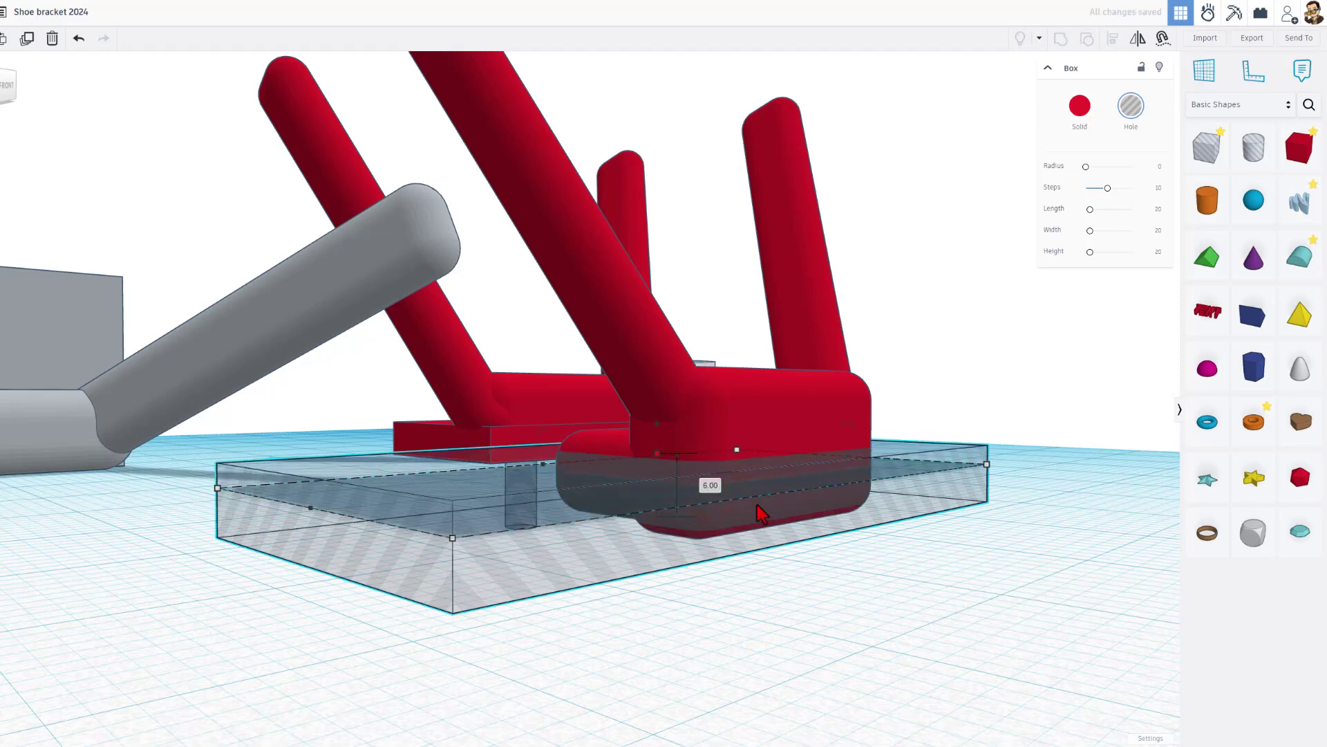
key("ctrl+Down")
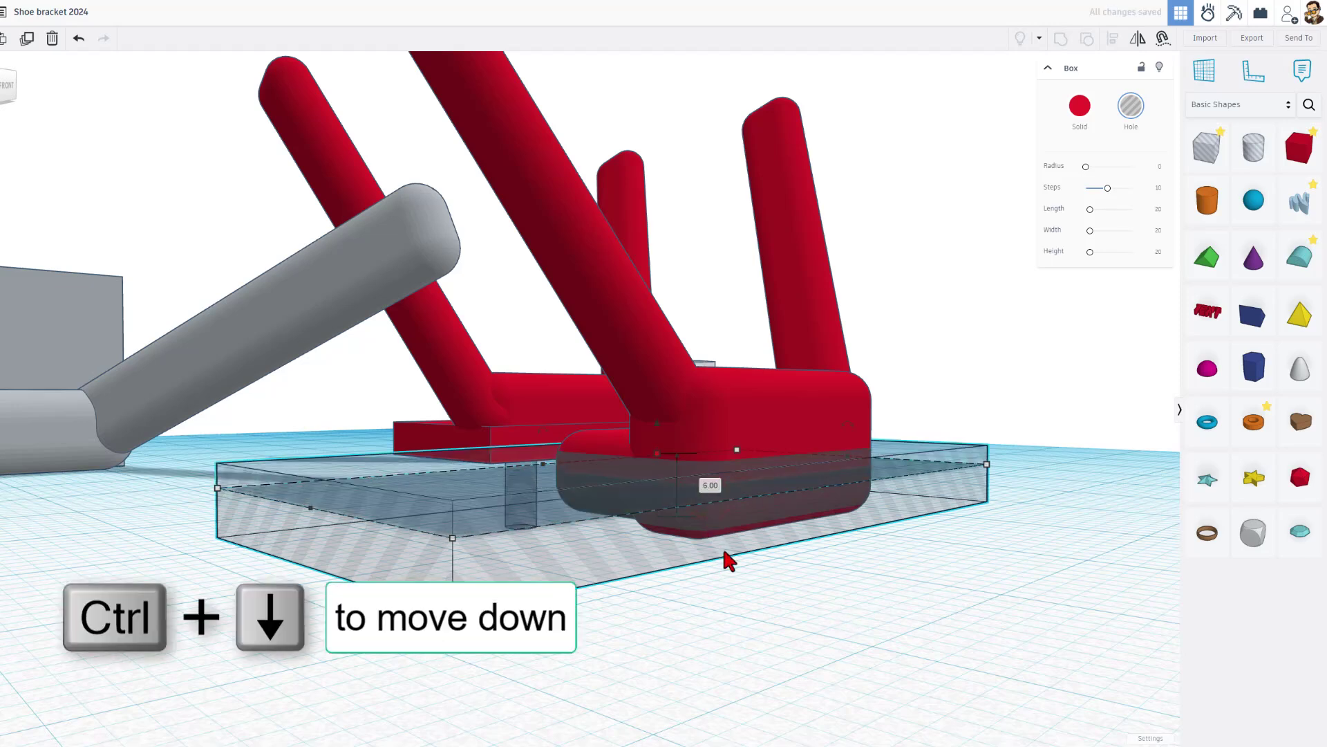
key("ctrl+Down")
key("ctrl+Down")
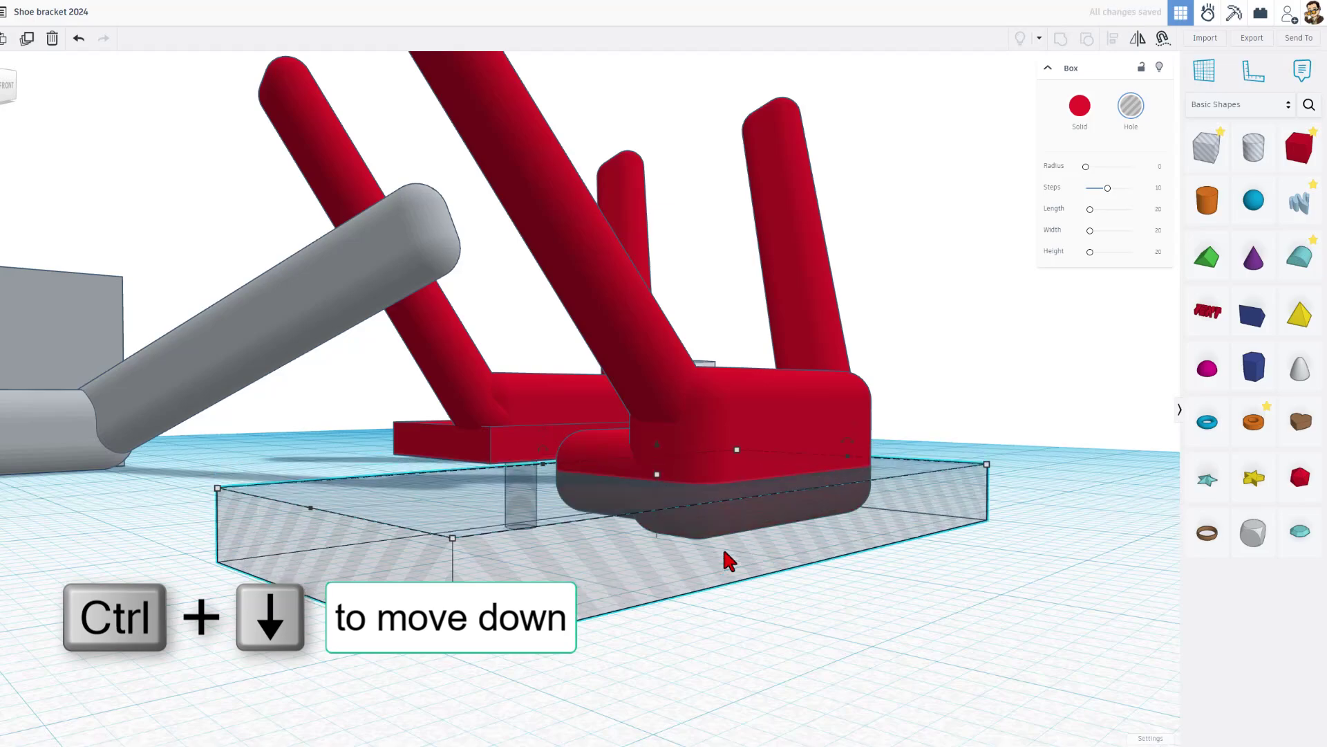
right_click_drag(776, 533, 668, 600)
Hide the front bracket's legs.
left_click(807, 509)
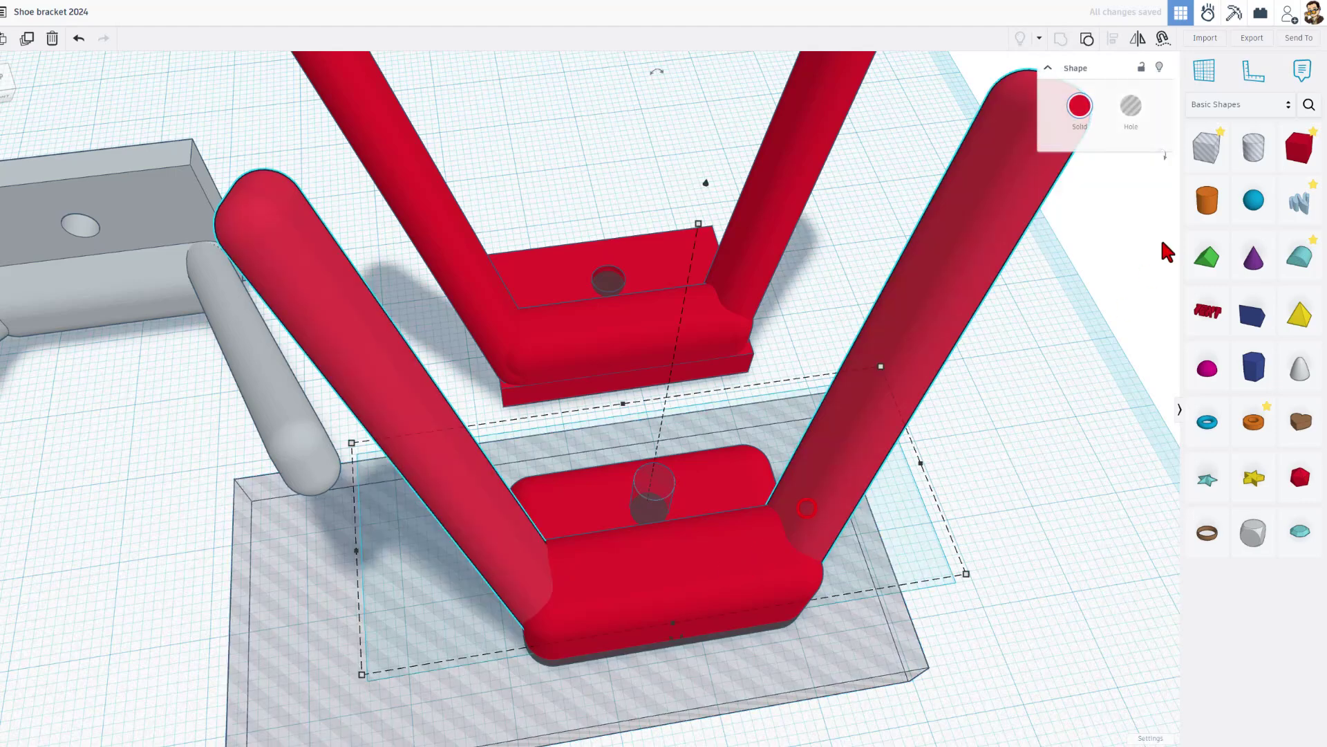
left_click(1160, 67)
right_click_drag(1019, 406, 497, 546)
Group the base, rounded bar and hole into one piece, then show all shapes again.
left_click_drag(461, 562, 755, 717)
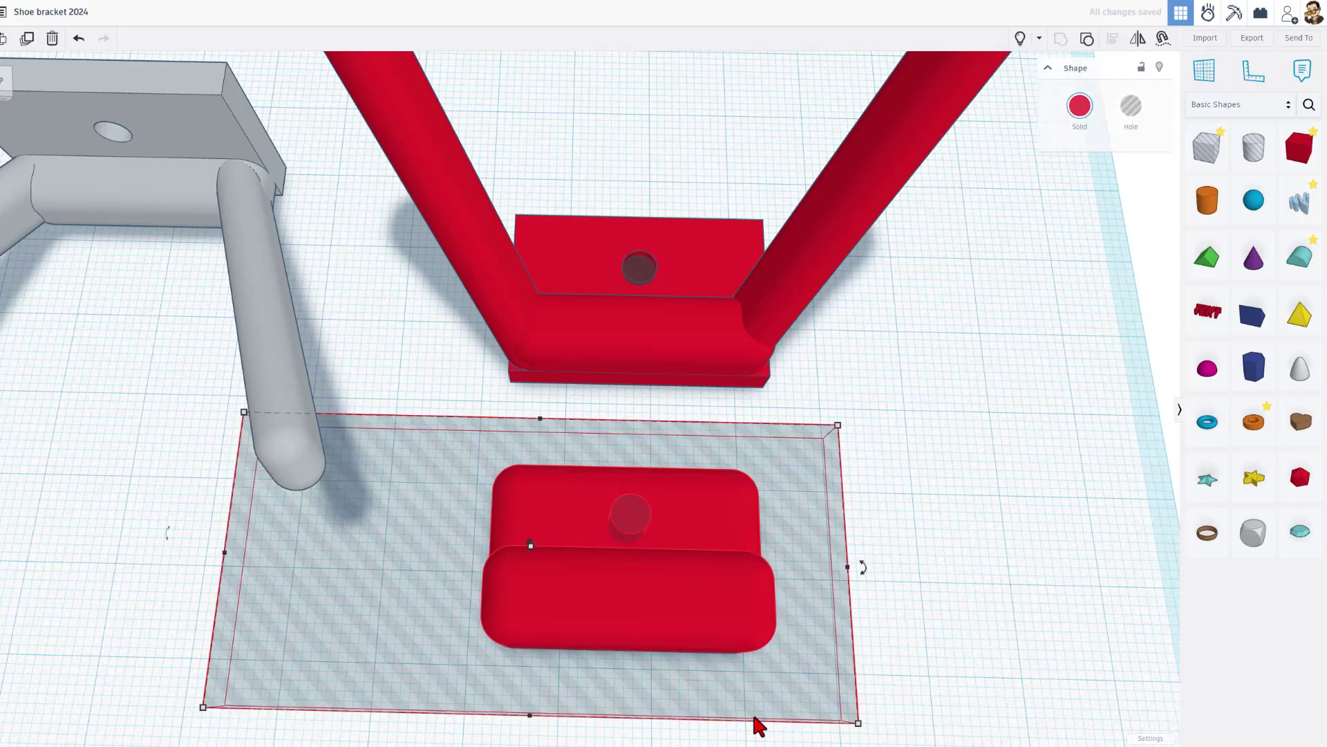
key("ctrl+g")
right_click_drag(766, 716, 961, 198)
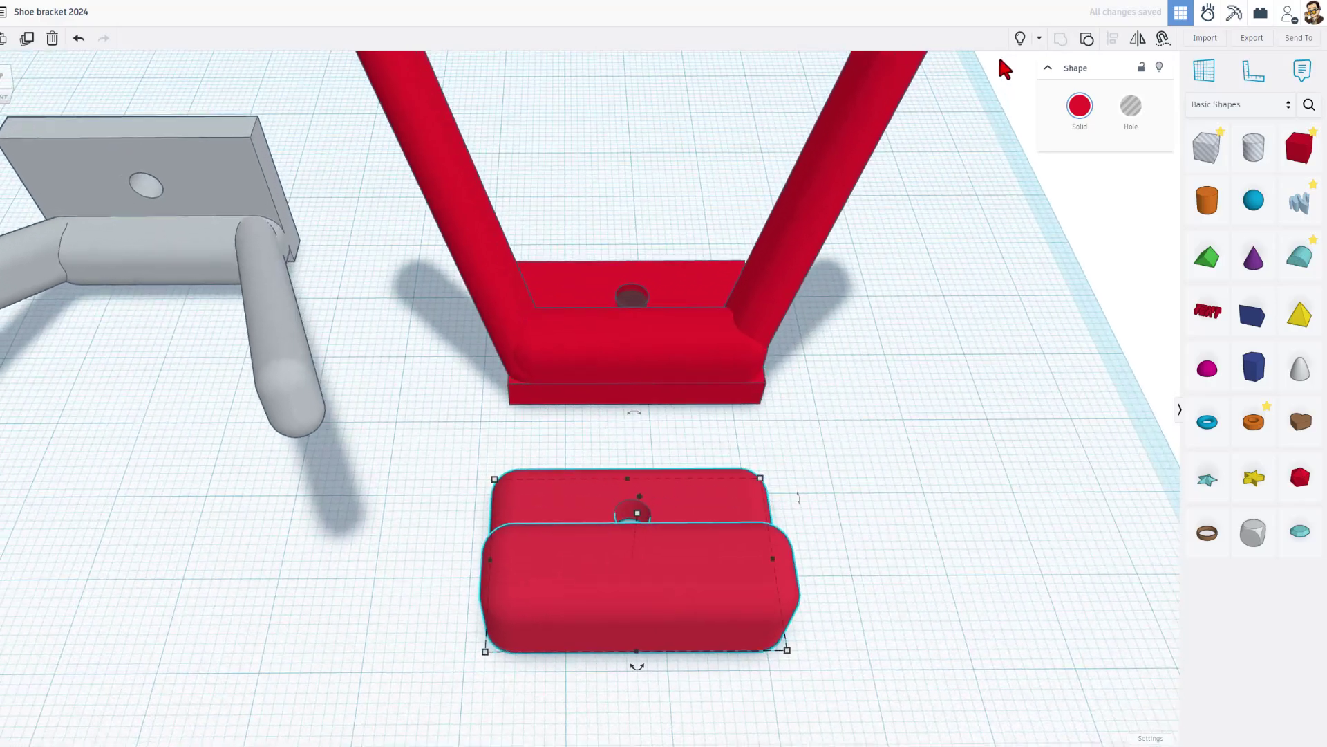
left_click(1021, 38)
right_click_drag(748, 405, 792, 400)
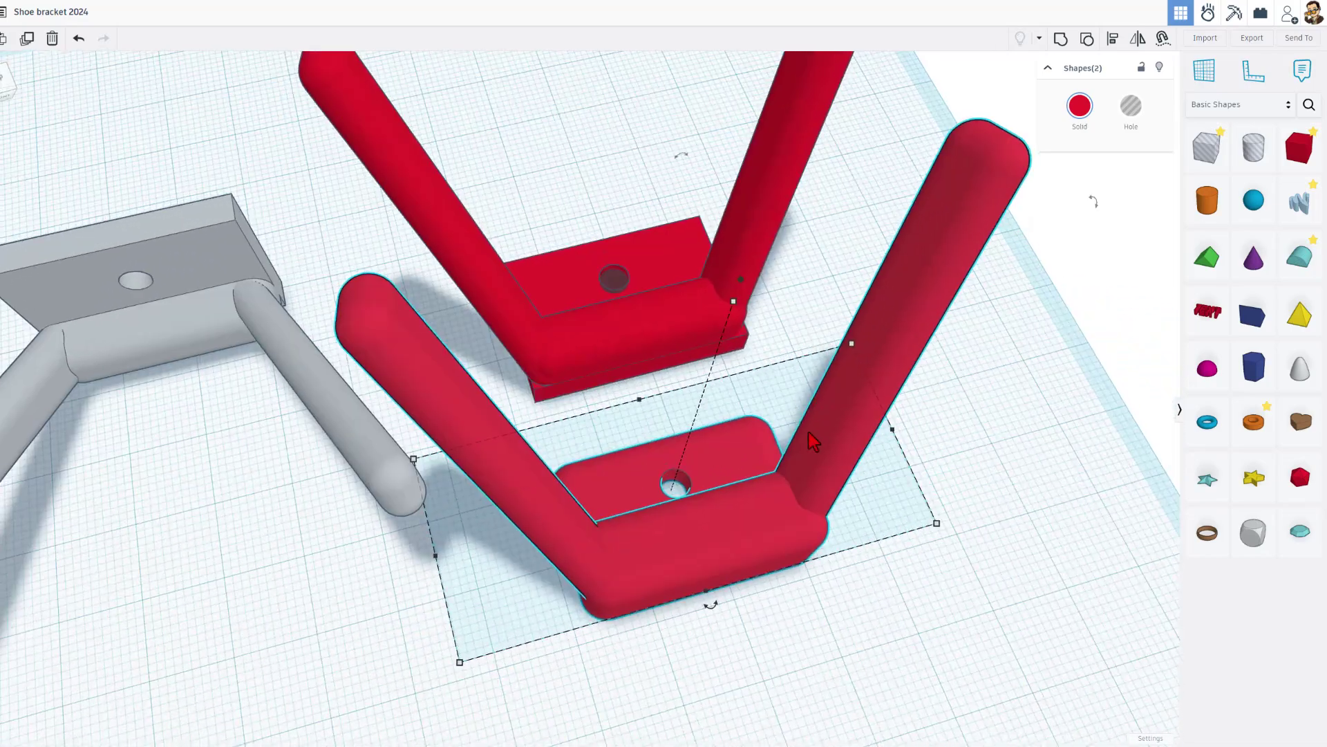
Select both arms of the front bracket and align them along their lower-left edge.
double_click(819, 462)
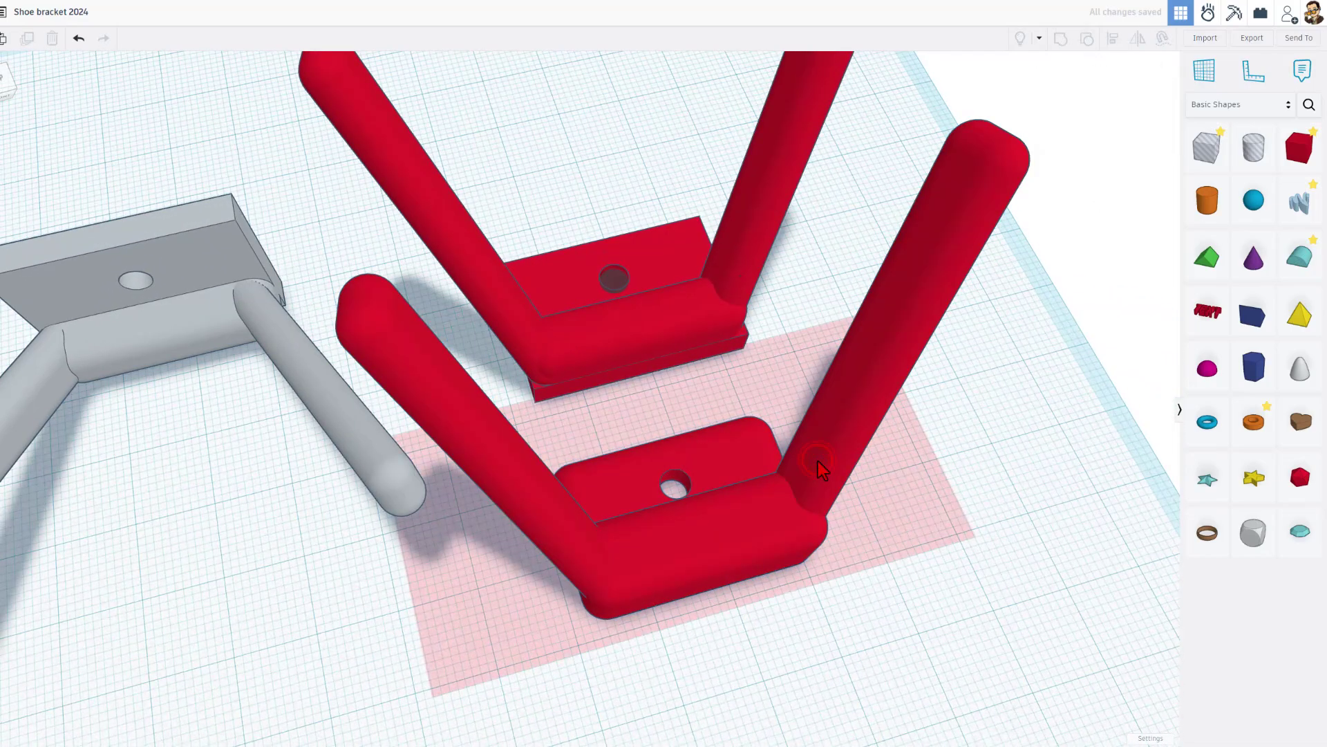
left_click(551, 499, "shift")
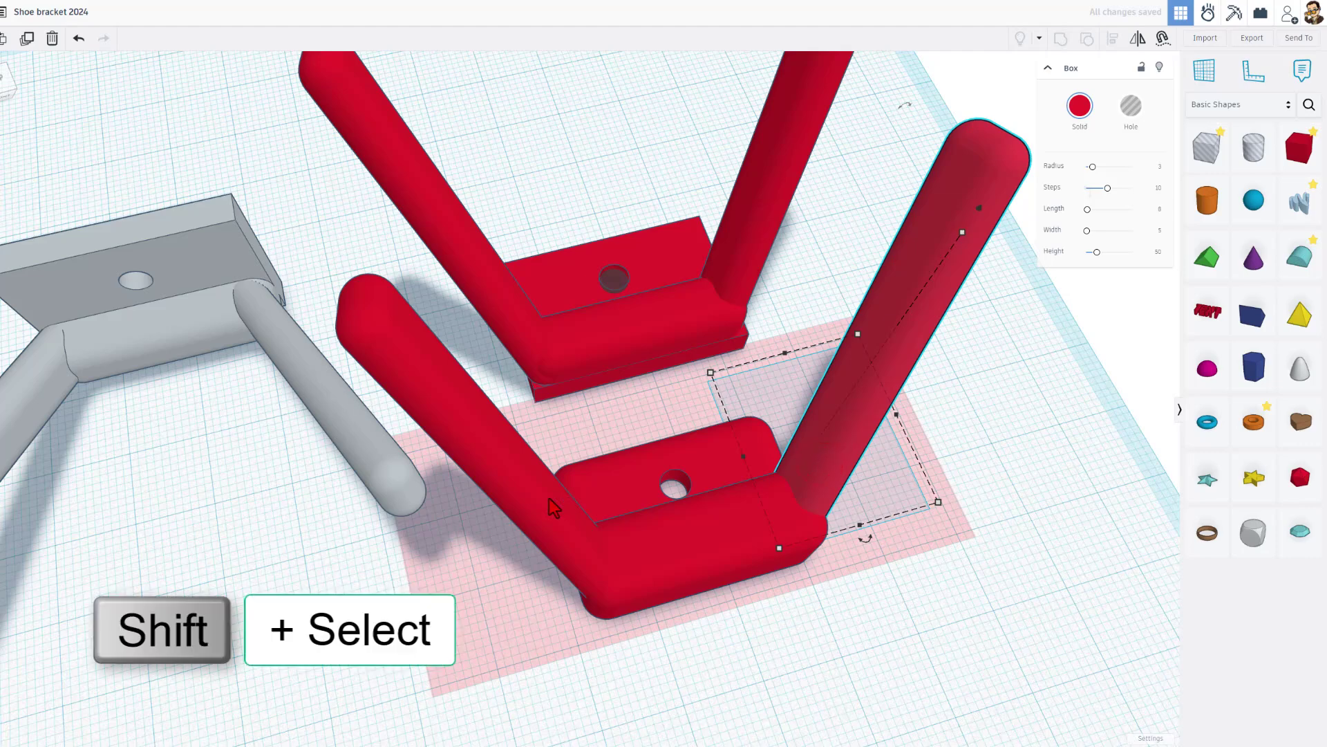
left_click(523, 529, "shift")
key("l")
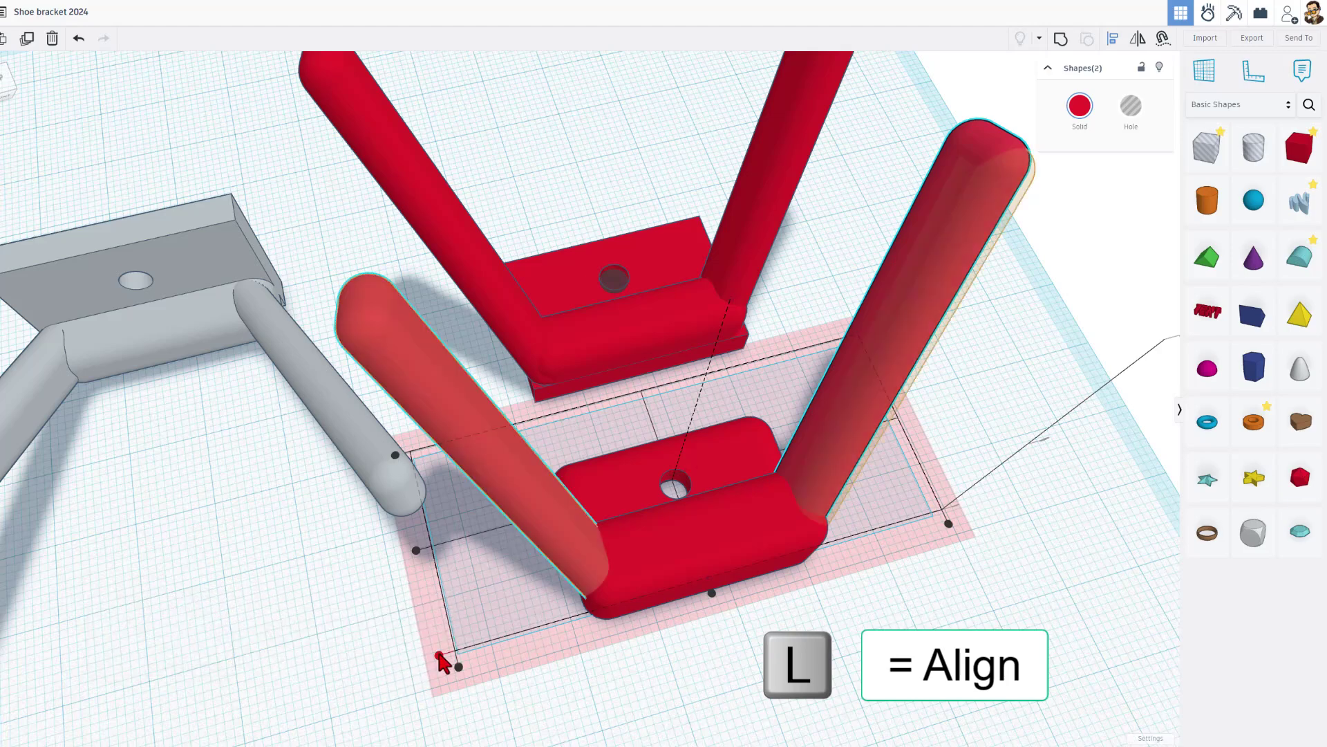
left_click(439, 655)
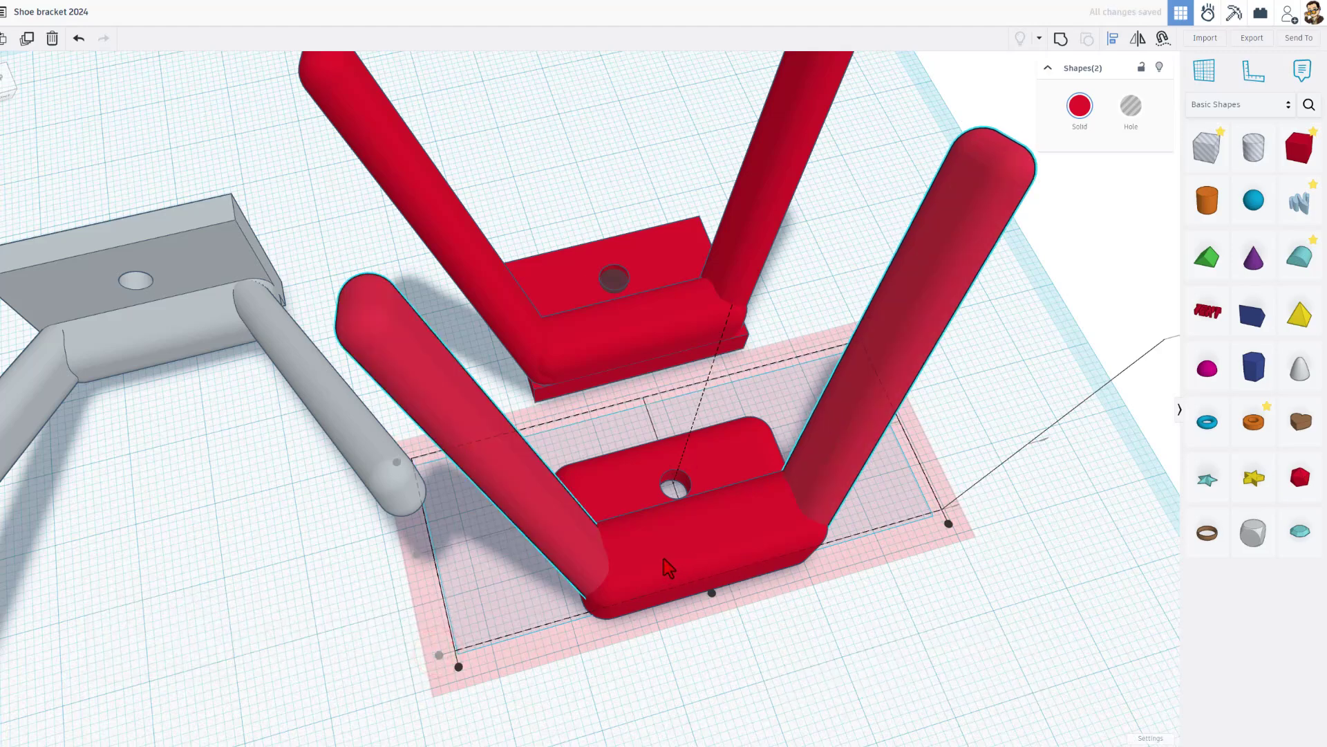
left_click(827, 636)
right_click_drag(921, 629, 364, 530)
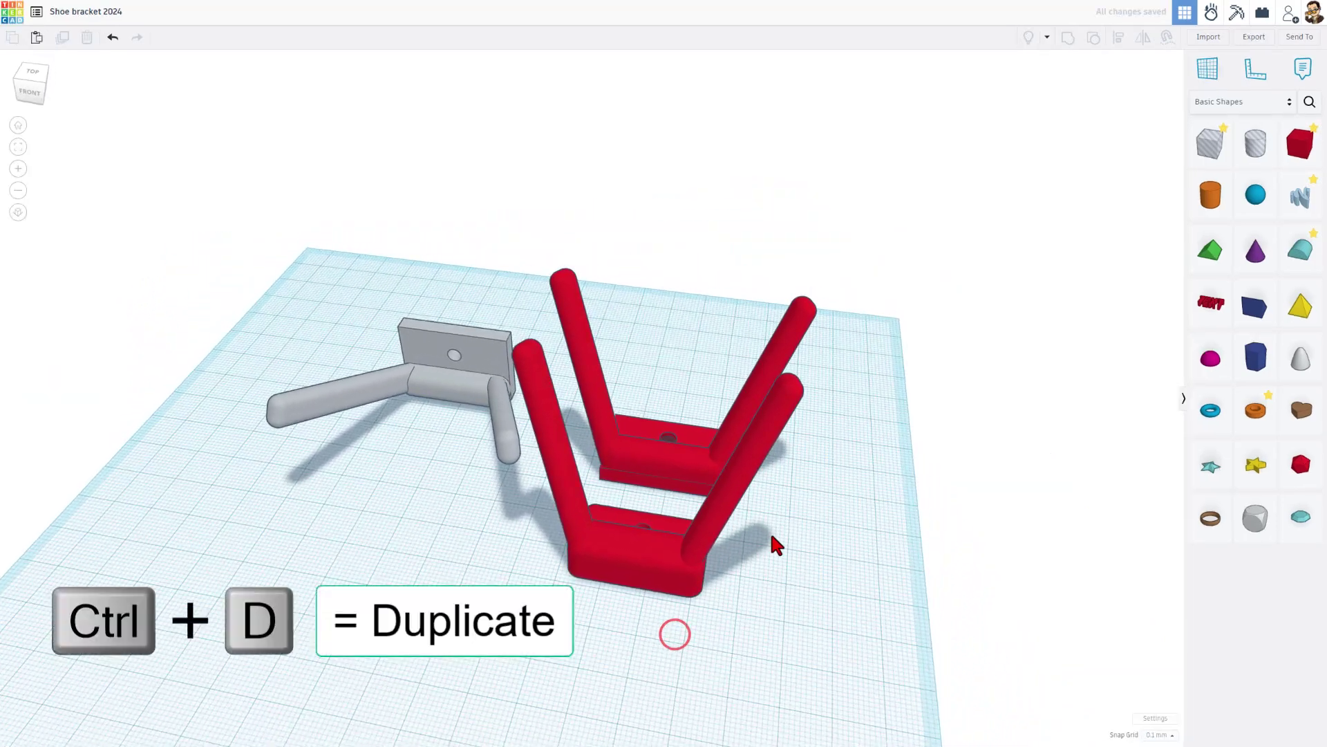
Duplicate the front red bracket, move it left, rotate it to point left, and drop it to the workplane.
left_click(624, 567)
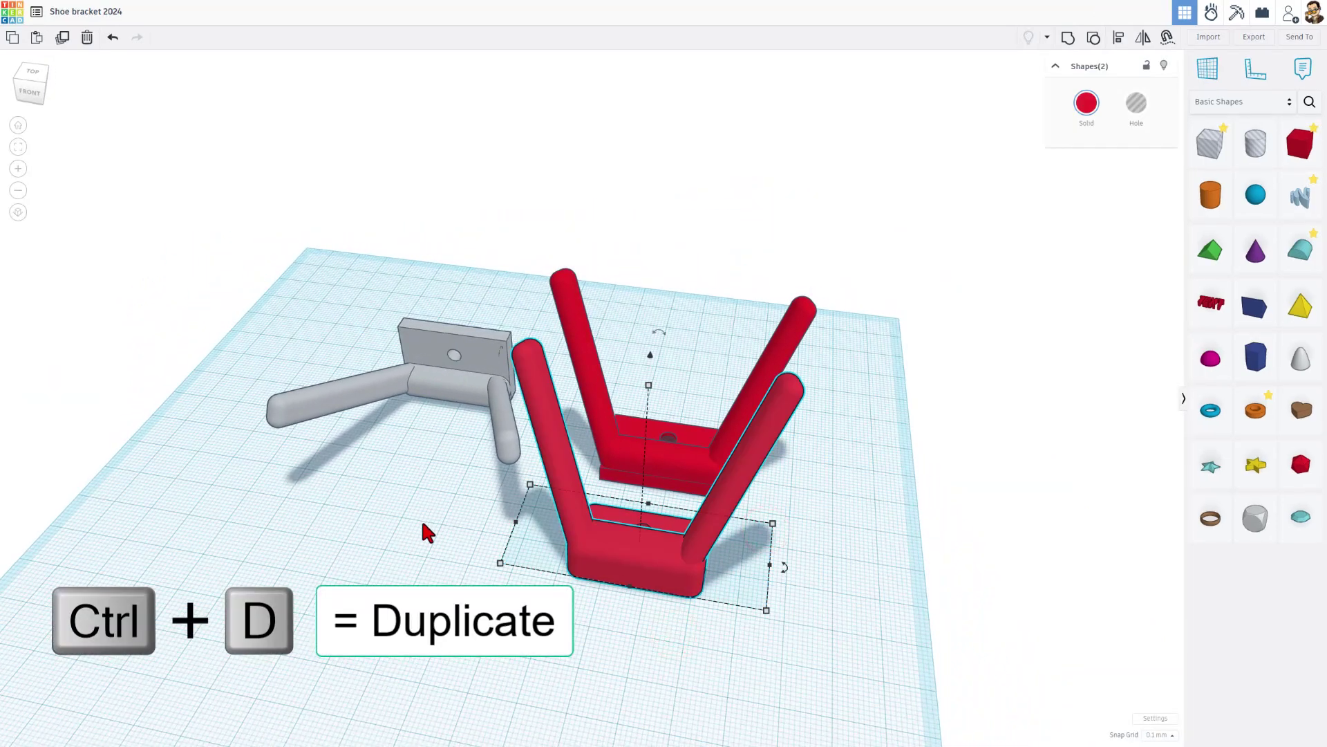
key("ctrl+d")
left_click_drag(546, 553, 271, 542)
right_click_drag(398, 617, 294, 317)
left_click_drag(377, 195, 290, 308)
right_click_drag(291, 308, 421, 356)
key("d")
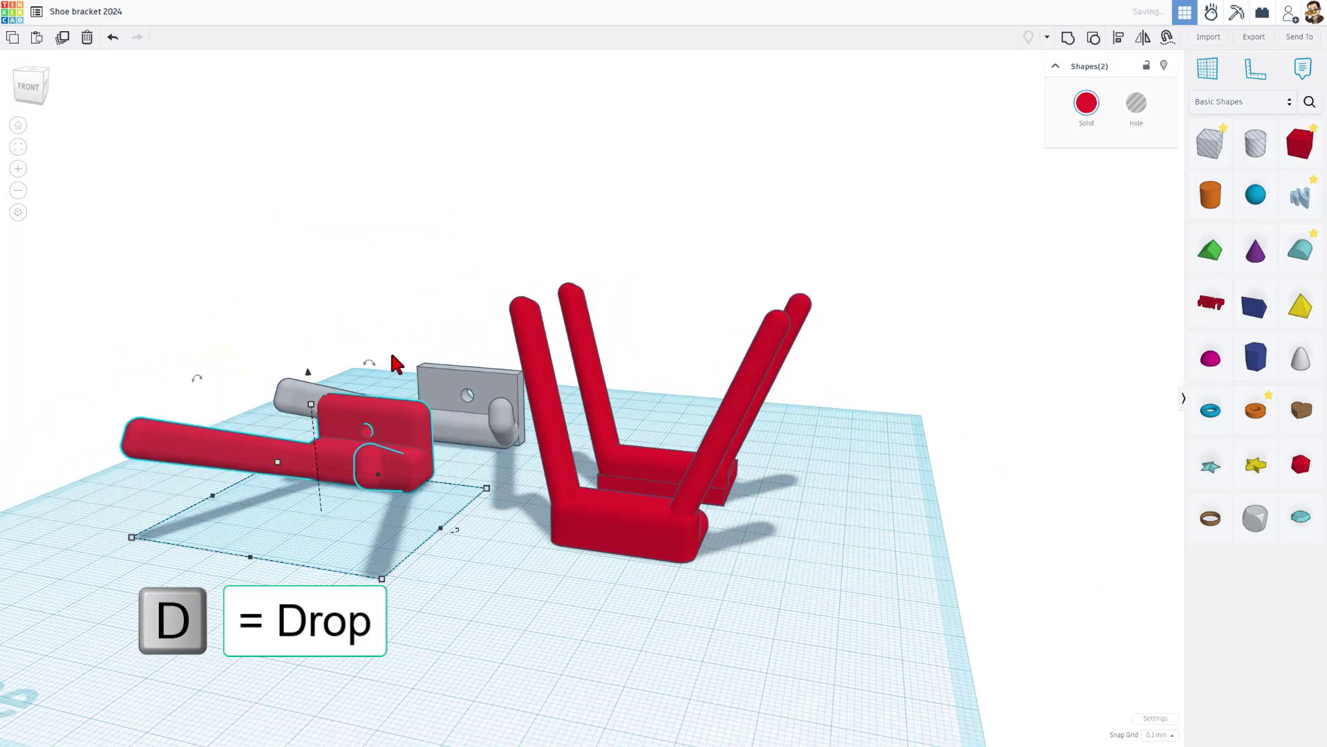
right_click_drag(391, 359, 768, 621)
Select the lower red V-bracket for export.
left_click(661, 563)
left_click(764, 607)
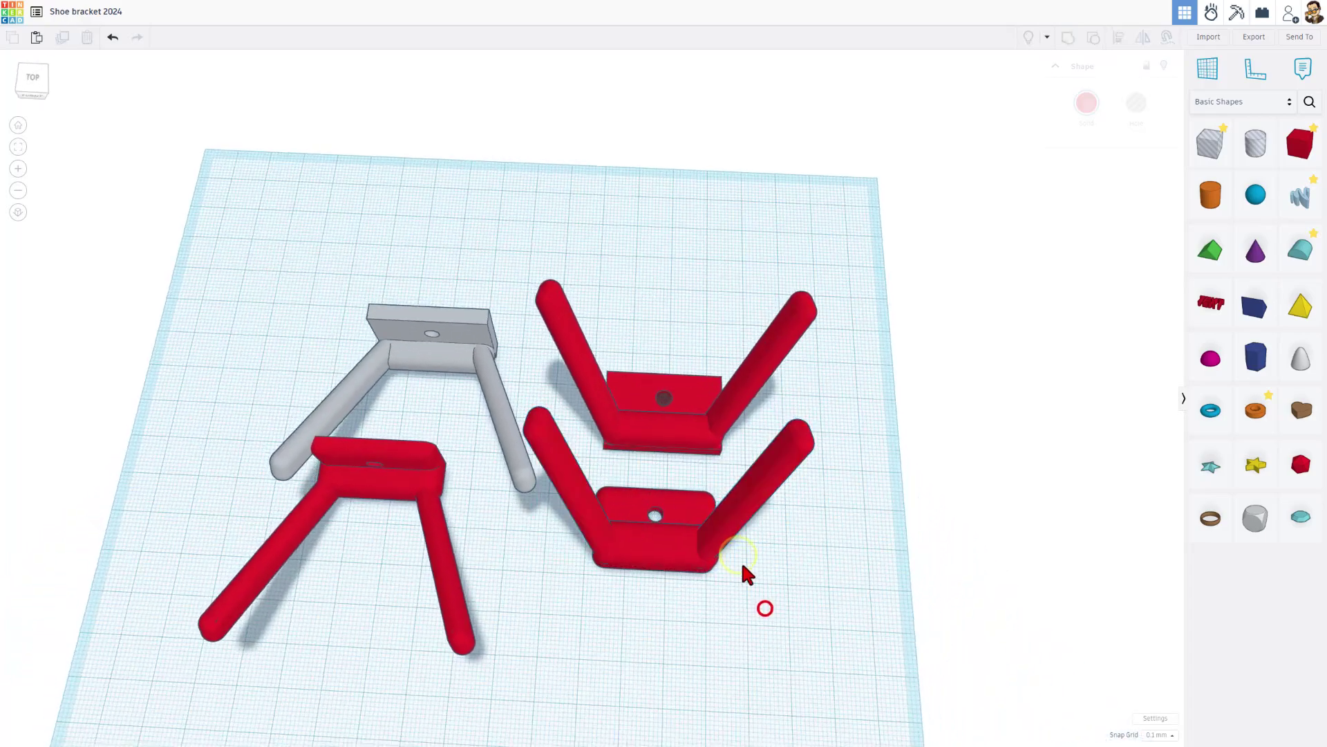
left_click(737, 531)
left_click(737, 531)
right_click_drag(739, 529, 704, 579)
left_click(673, 613)
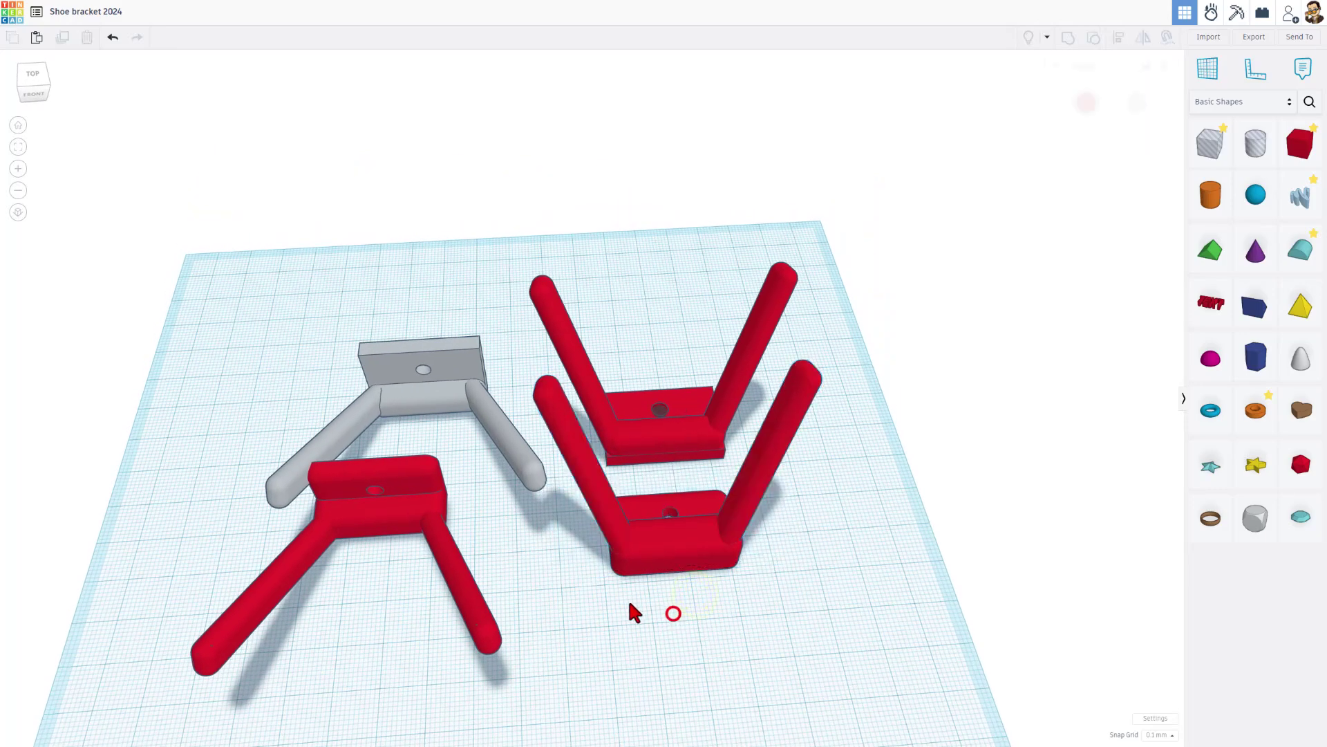
left_click(624, 542)
right_click_drag(624, 542, 723, 563)
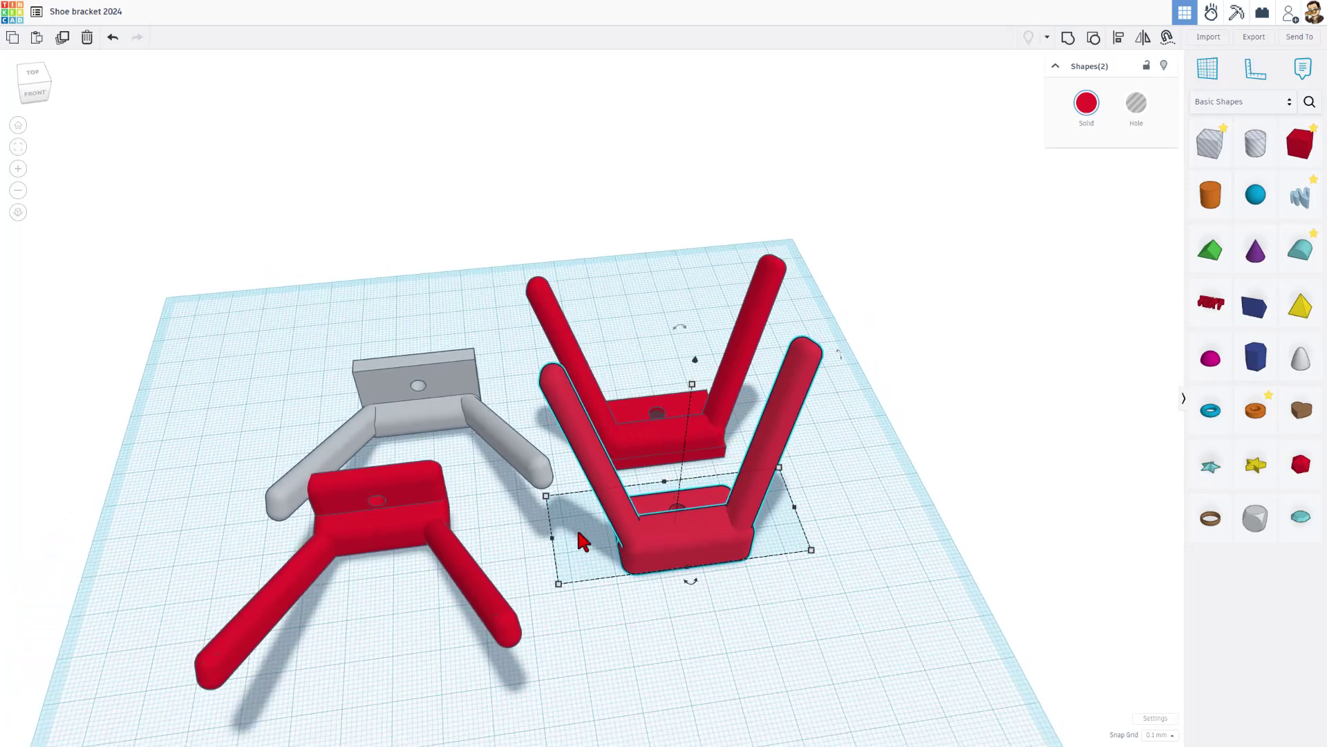
Export the selected V-bracket as STL, saved as Shoe bracket 2024.stl.
left_click(1254, 37)
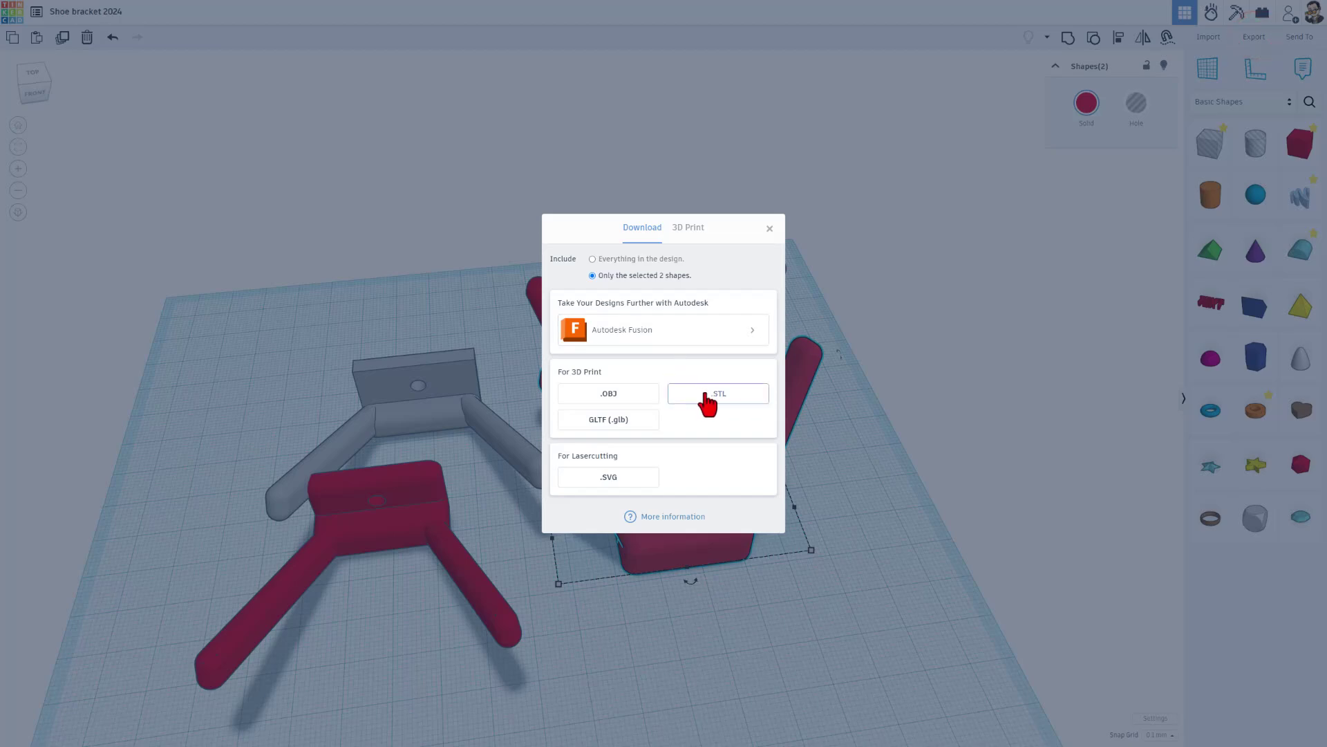
left_click(706, 396)
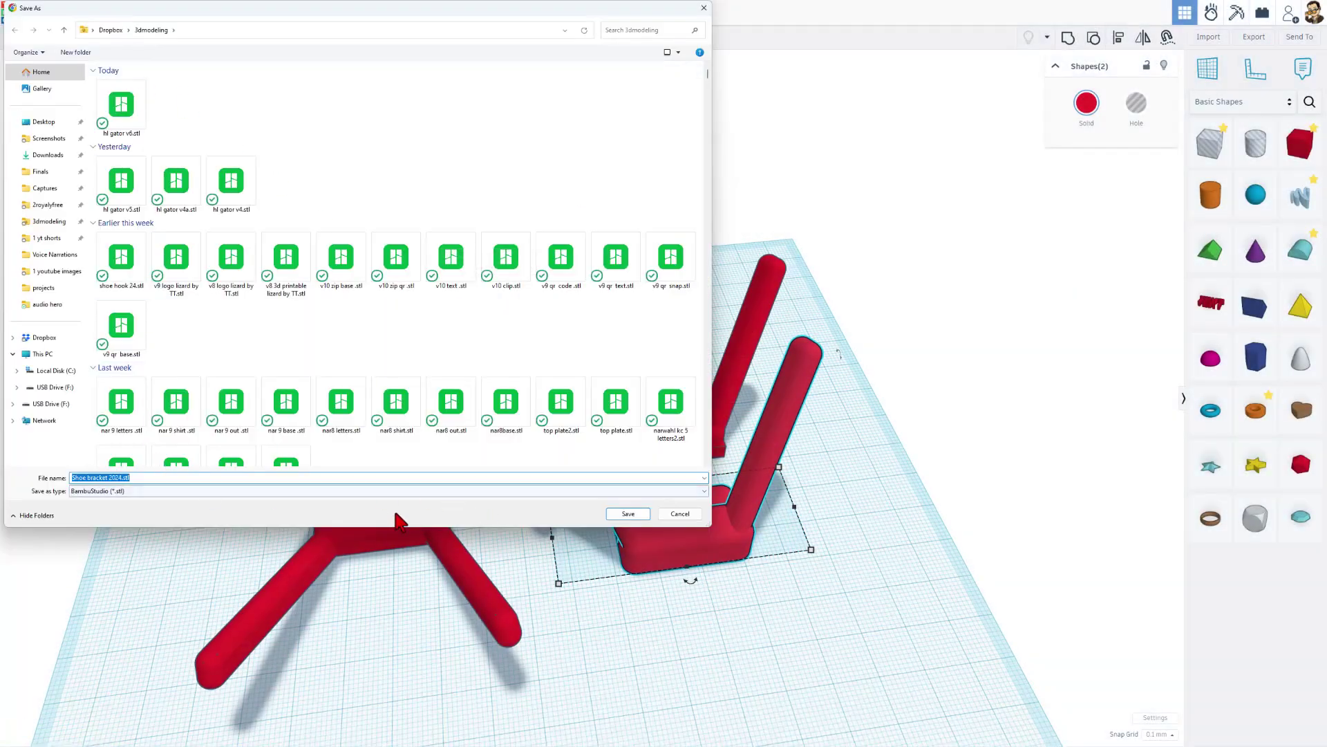
left_click(629, 514)
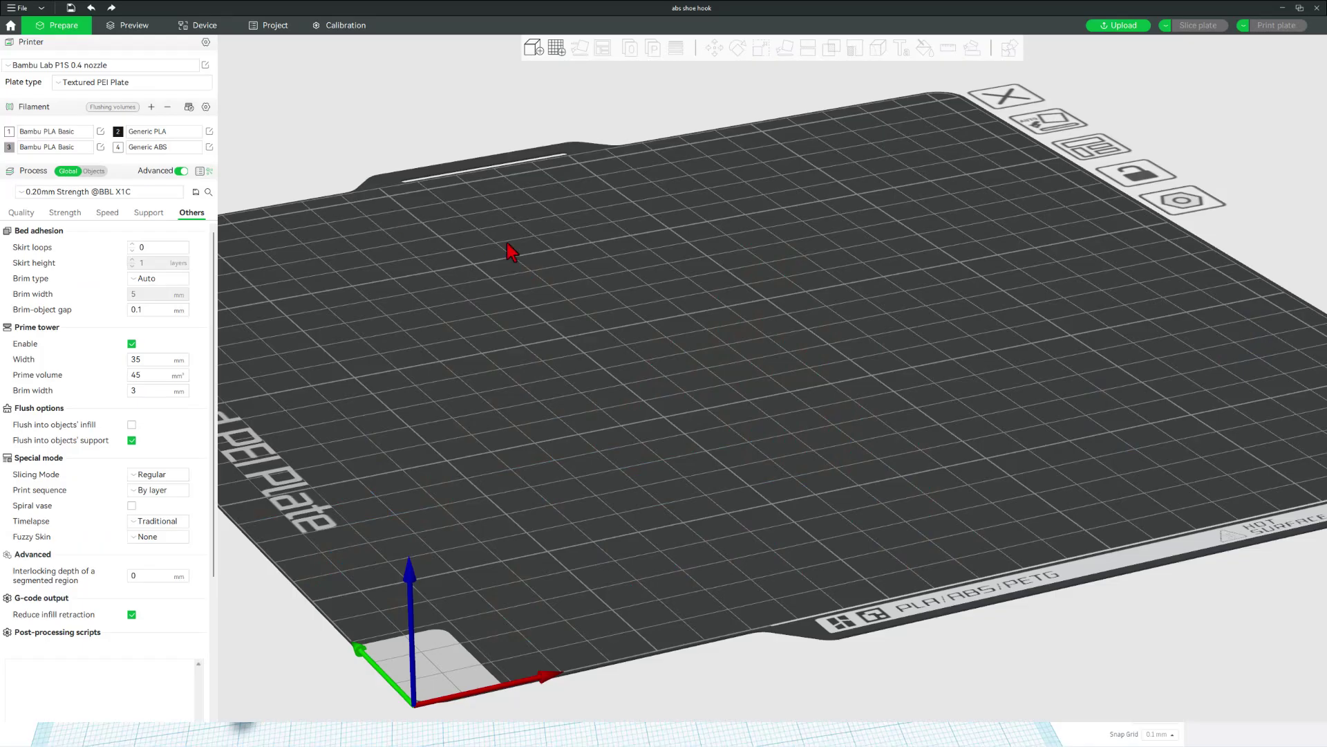
scroll(608, 328, "up", 2)
left_click_drag(632, 338, 608, 308)
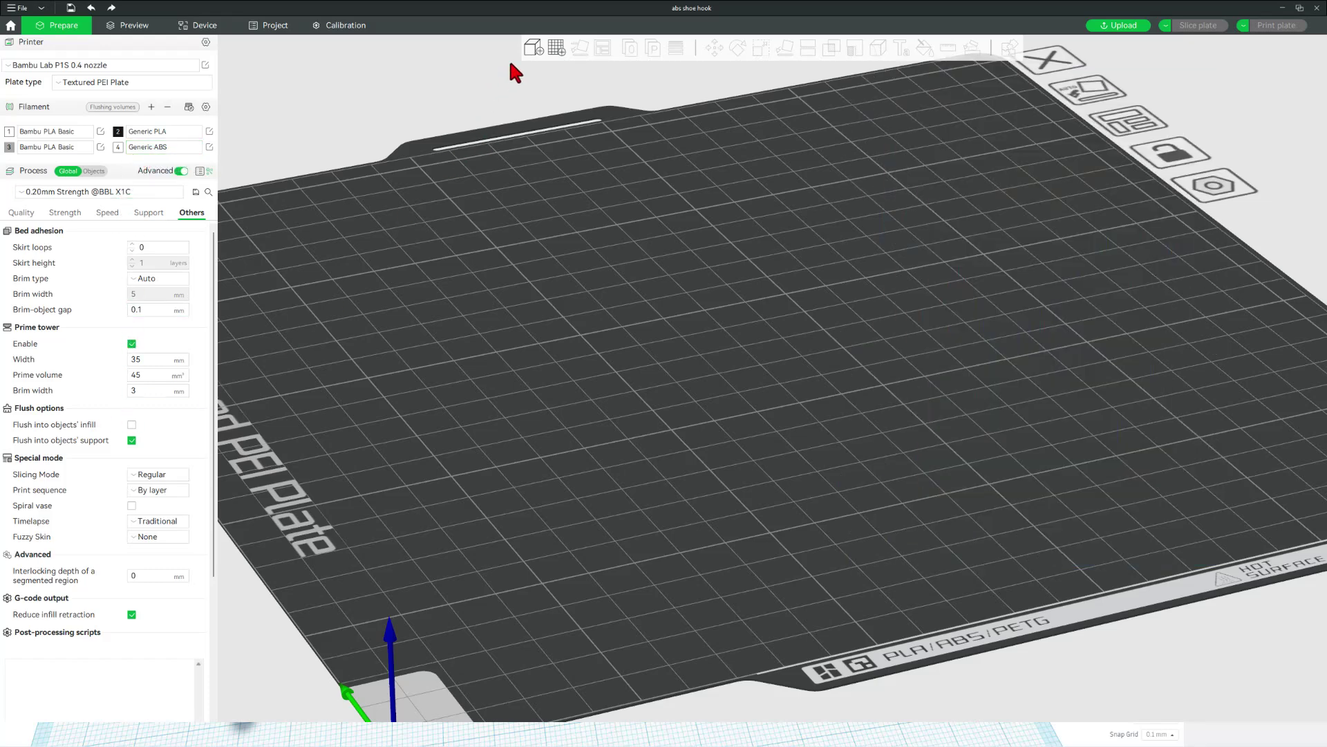
Load Shoe bracket 2024.stl onto the Bambu Studio build plate.
left_click(535, 42)
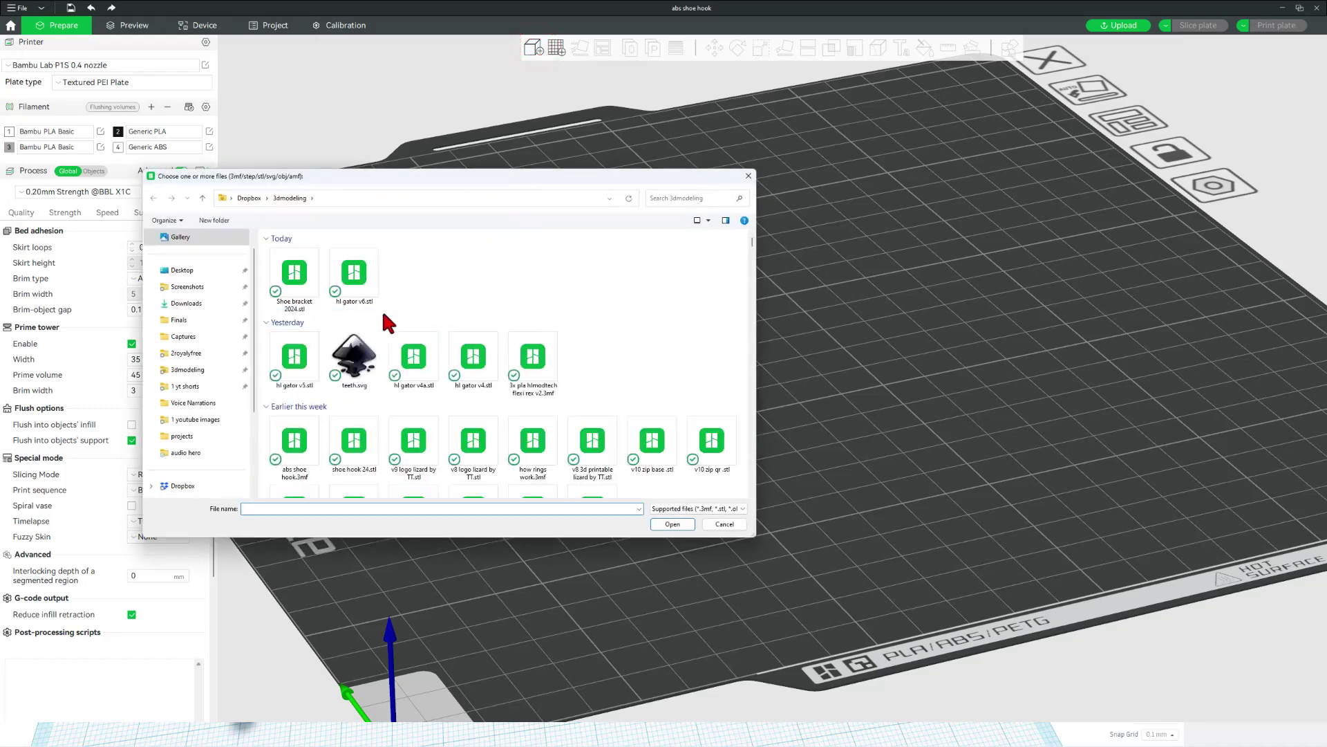
double_click(301, 290)
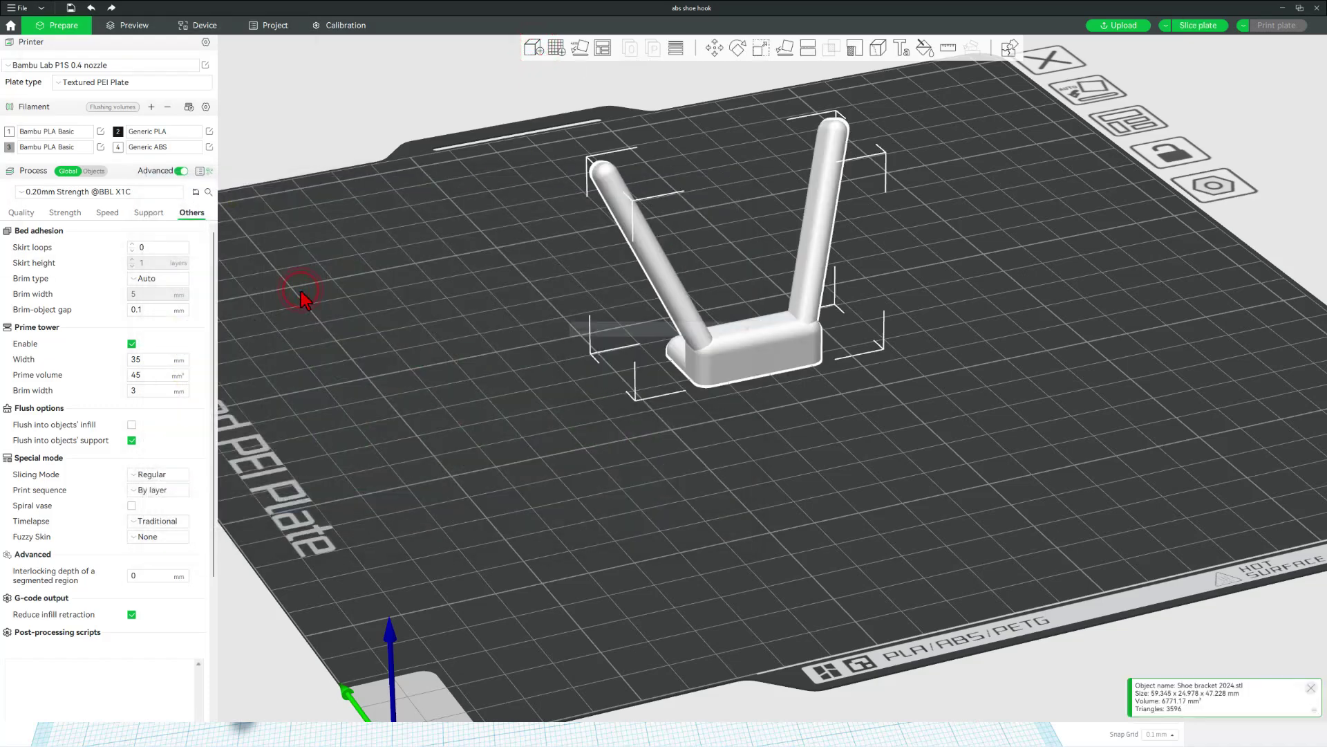
left_click_drag(605, 371, 273, 334)
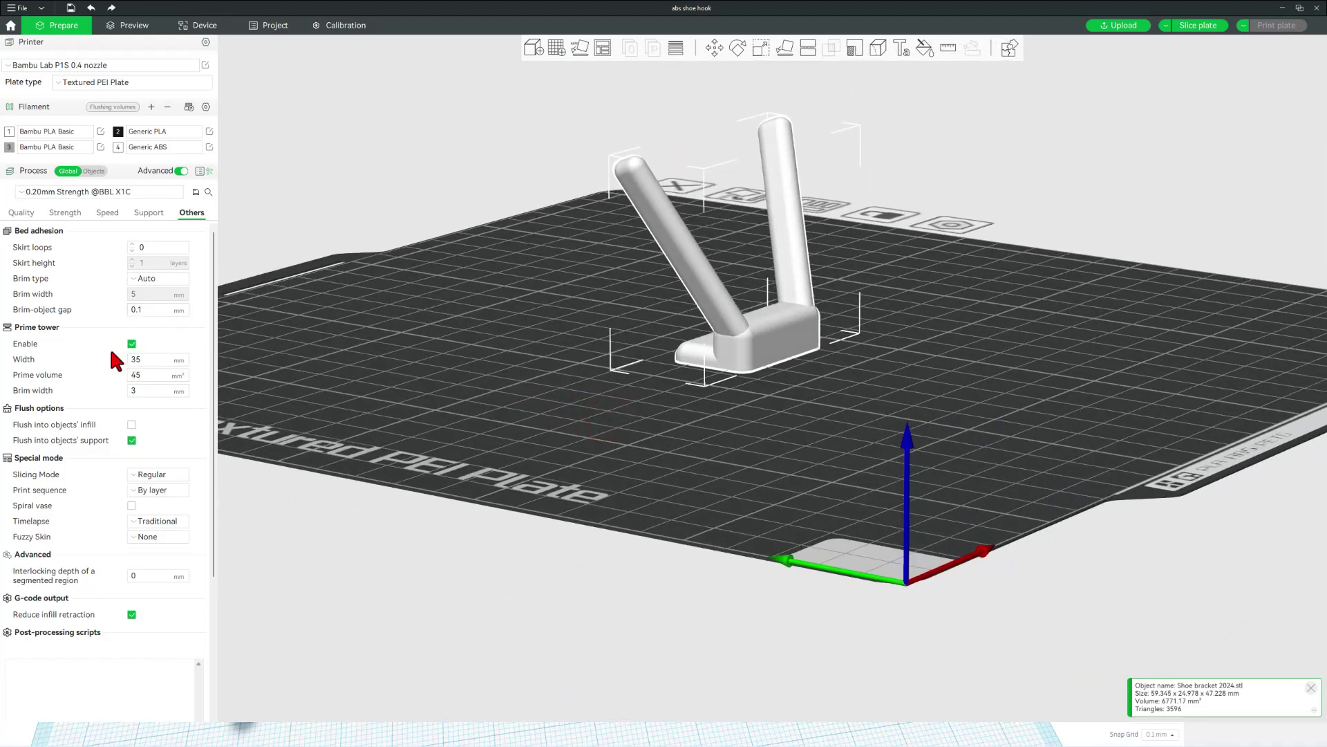
Keep the 0.20mm Strength process preset and view the upright bracket from new angles.
left_click(51, 191)
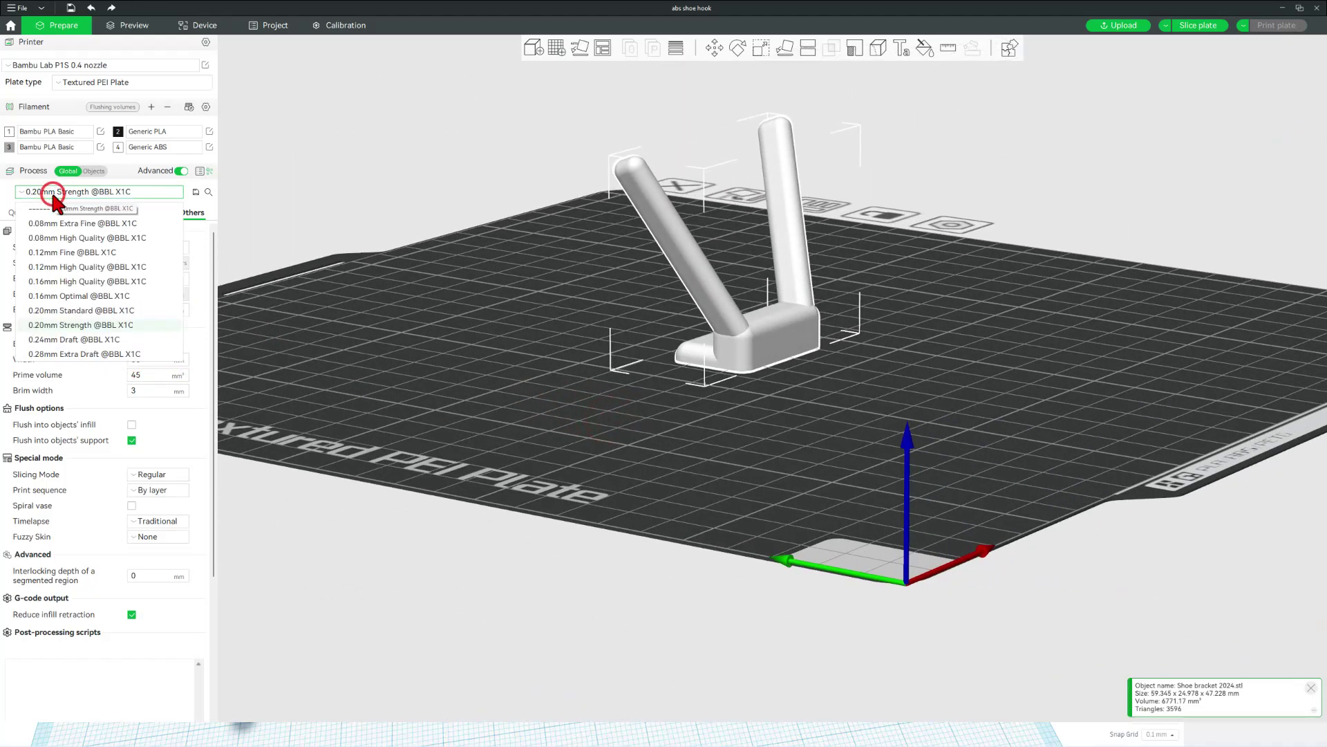
left_click(69, 324)
left_click_drag(484, 359, 757, 377)
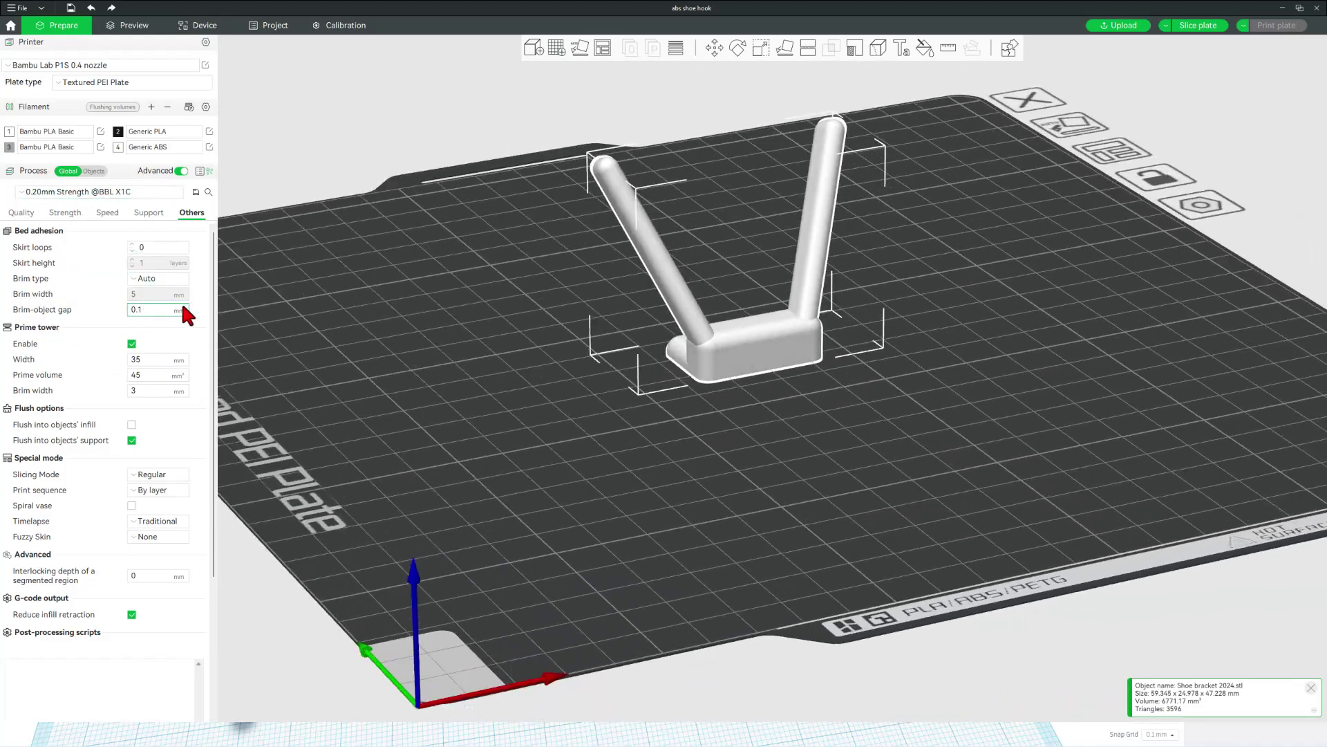
left_click_drag(268, 309, 460, 358)
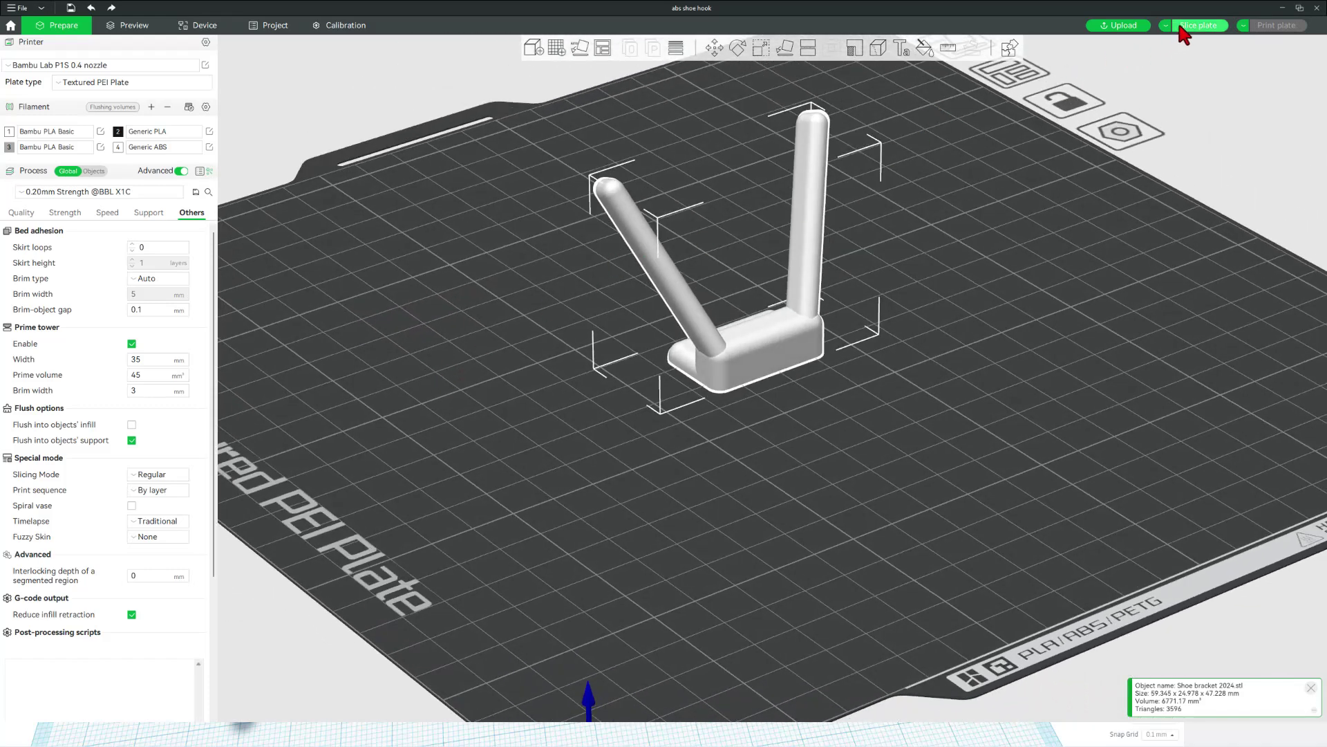
Slice the plate, send the job to the P1S printer, and start its live camera feed.
left_click(1204, 25)
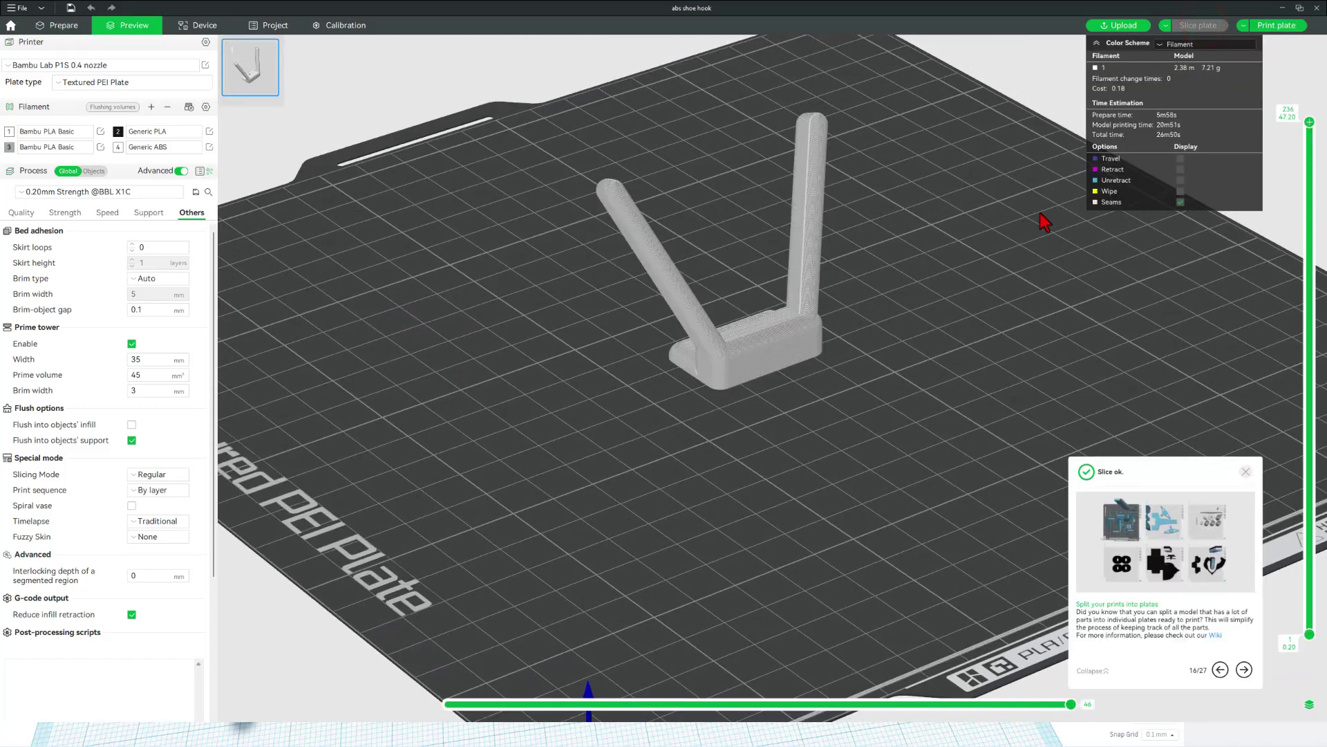
left_click(1272, 26)
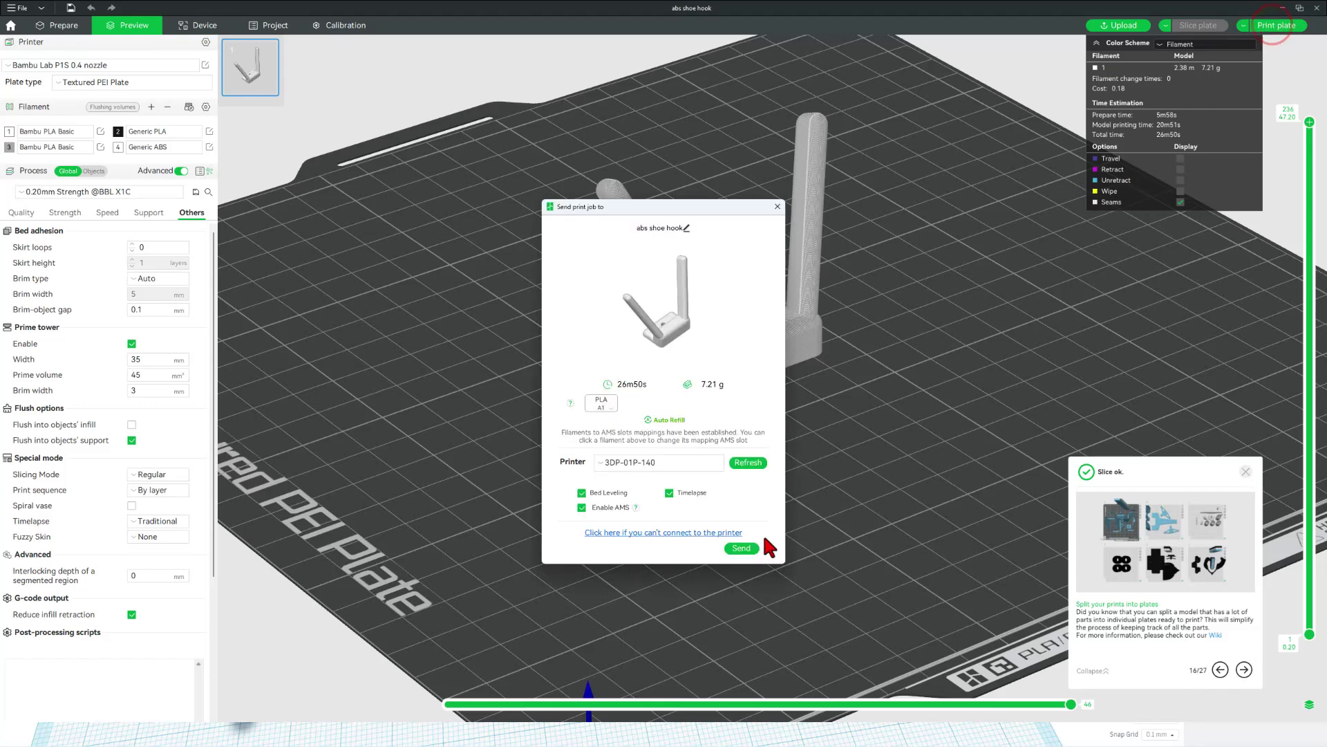
left_click(741, 548)
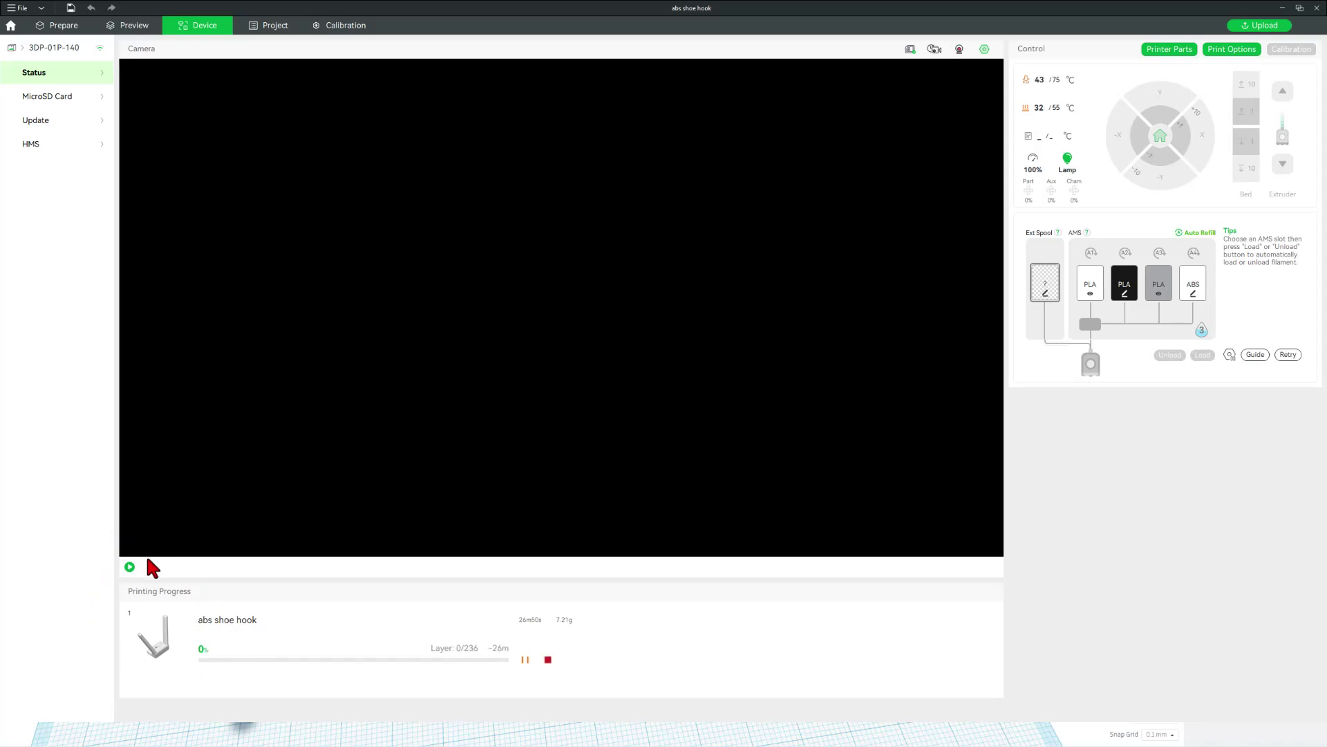
left_click(130, 567)
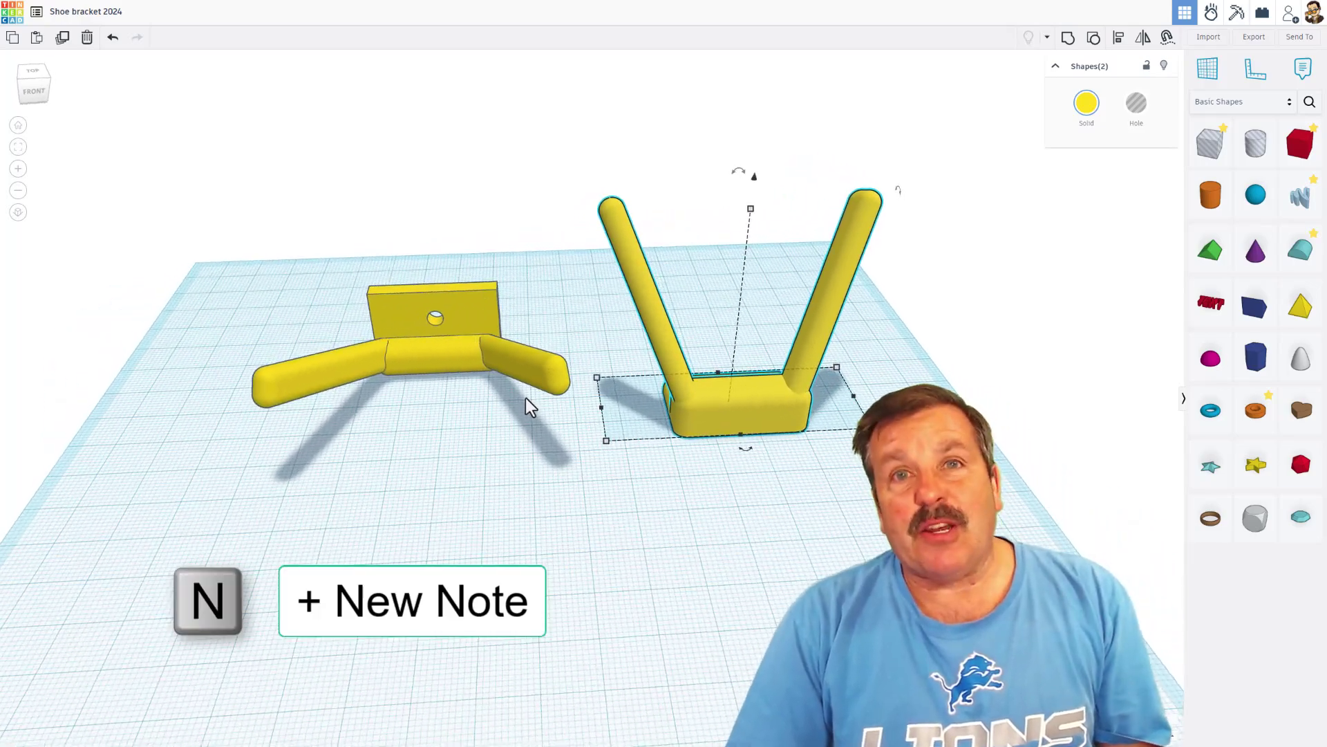
Pin a 'v1' note on the left bracket and a second note on the right bracket.
left_click(399, 296)
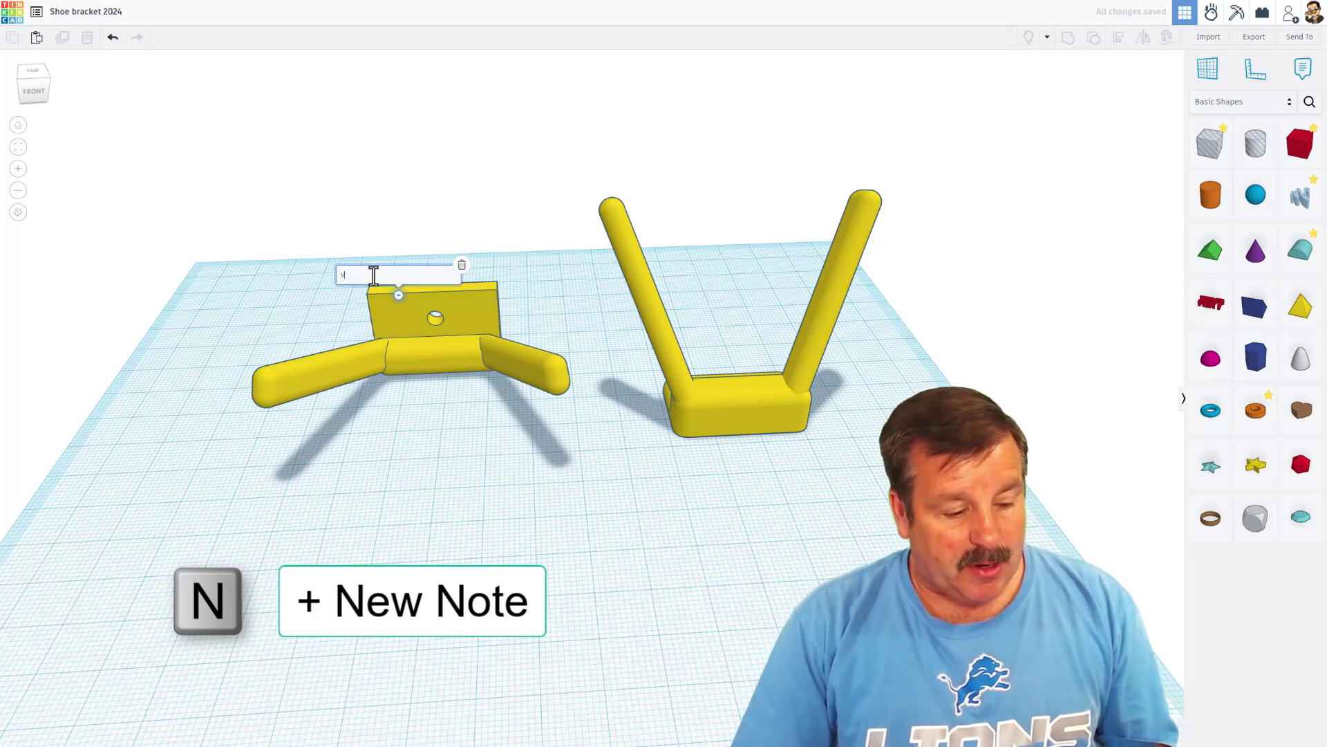
left_click(724, 393)
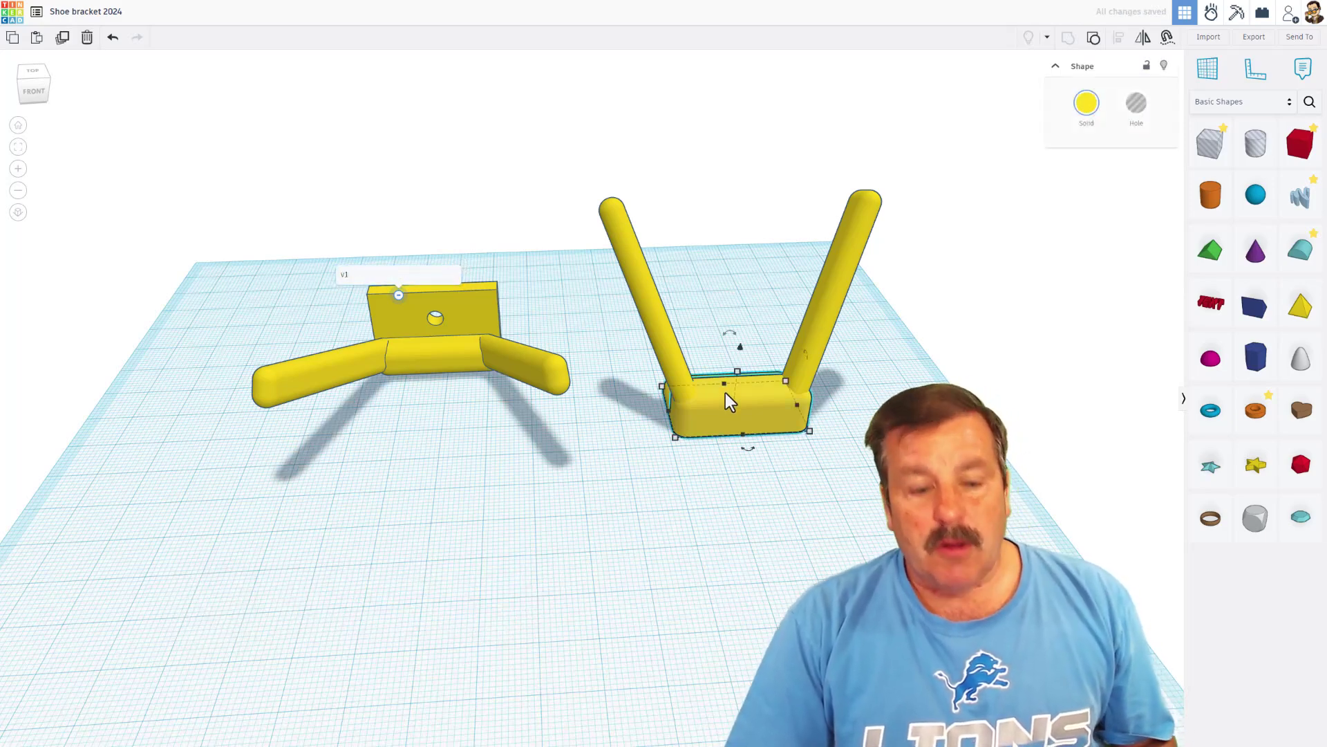
left_click(713, 399)
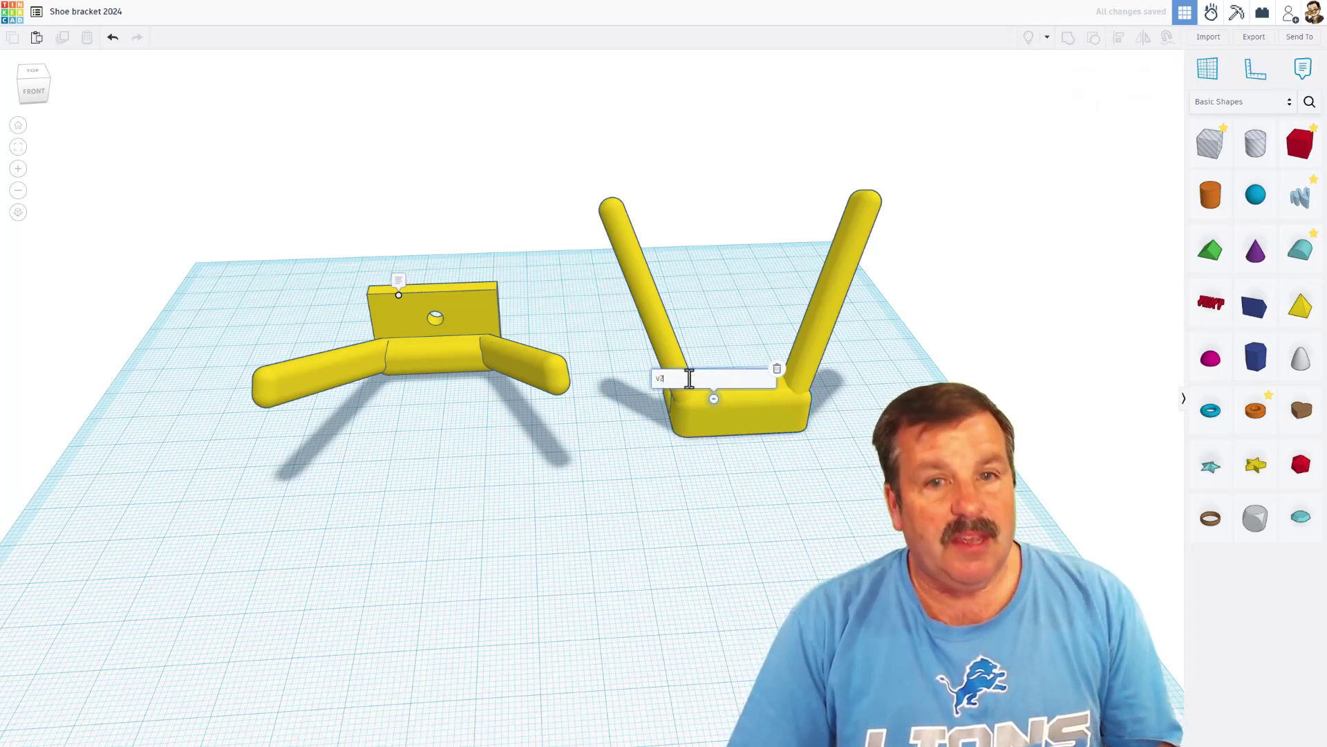
right_click_drag(741, 296, 738, 329)
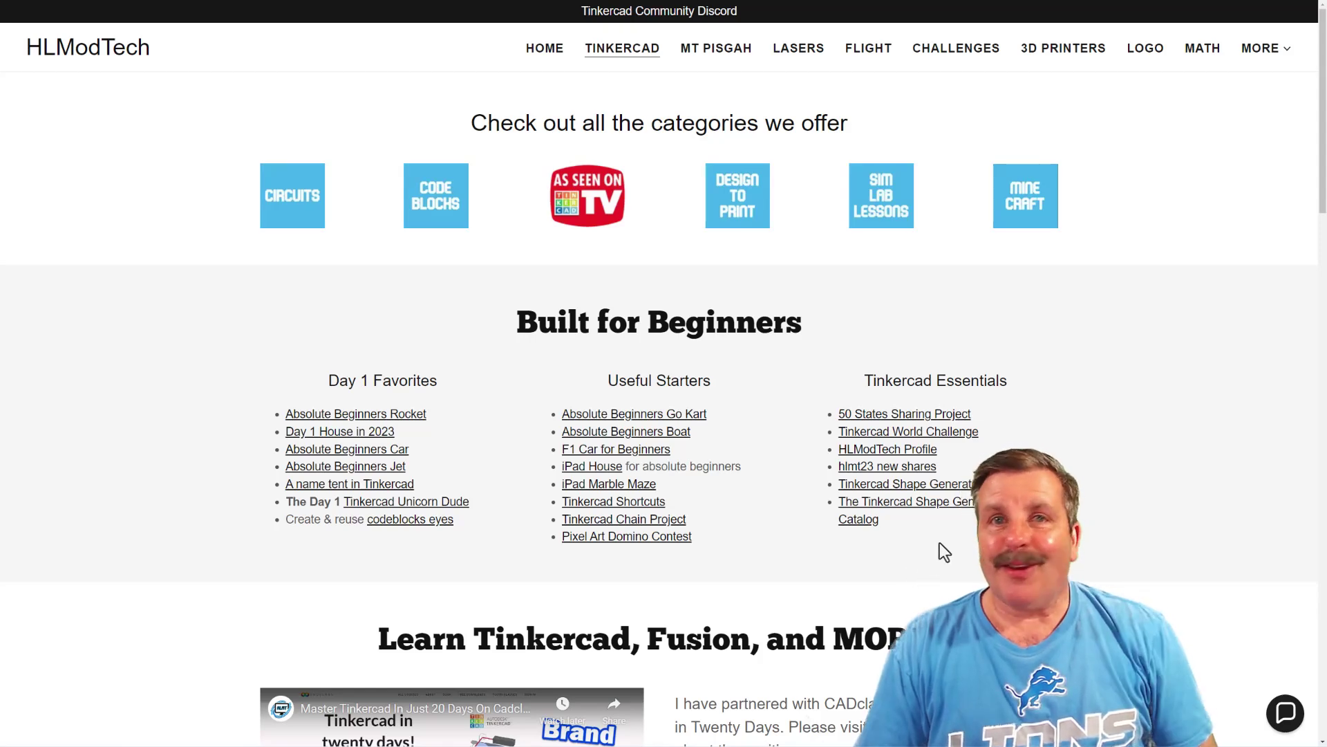
scroll(944, 547, "down", 4)
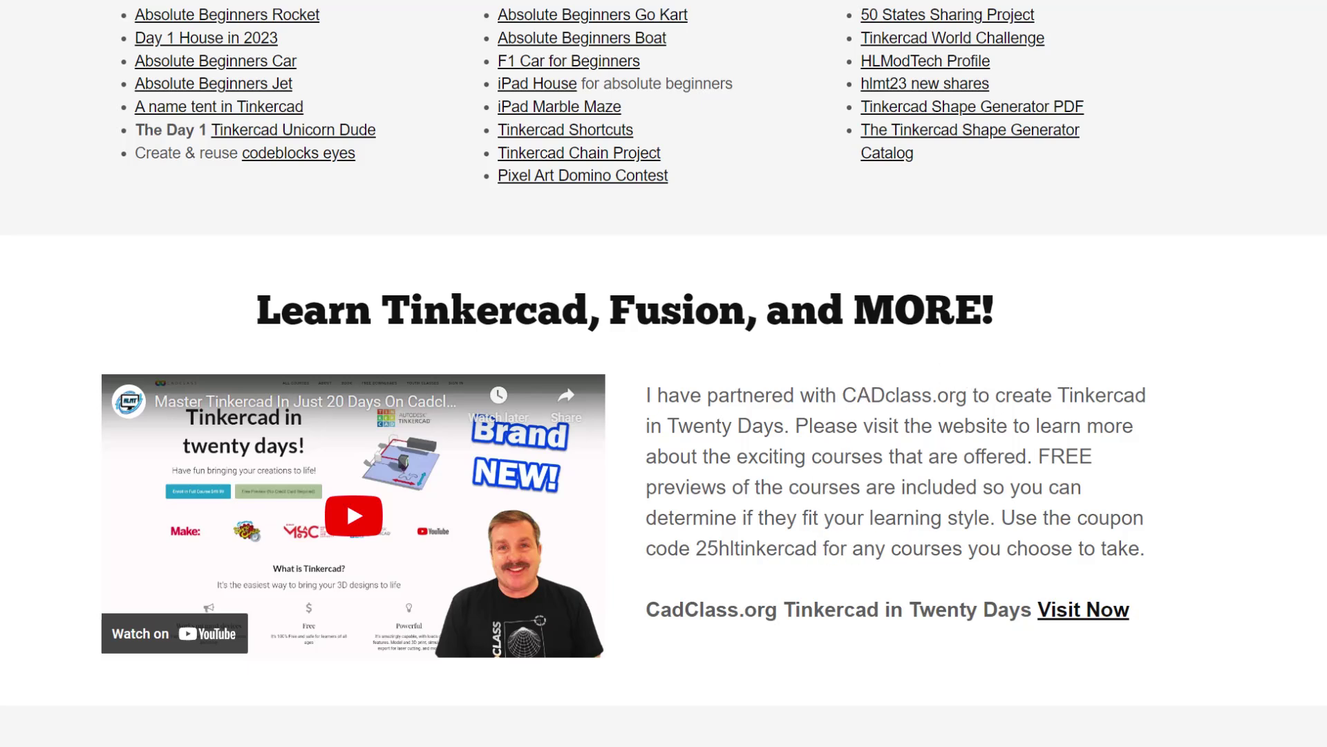
mouse_move(669, 529)
left_mouse_down()
mouse_move(668, 574)
mouse_move(860, 529)
left_mouse_up()
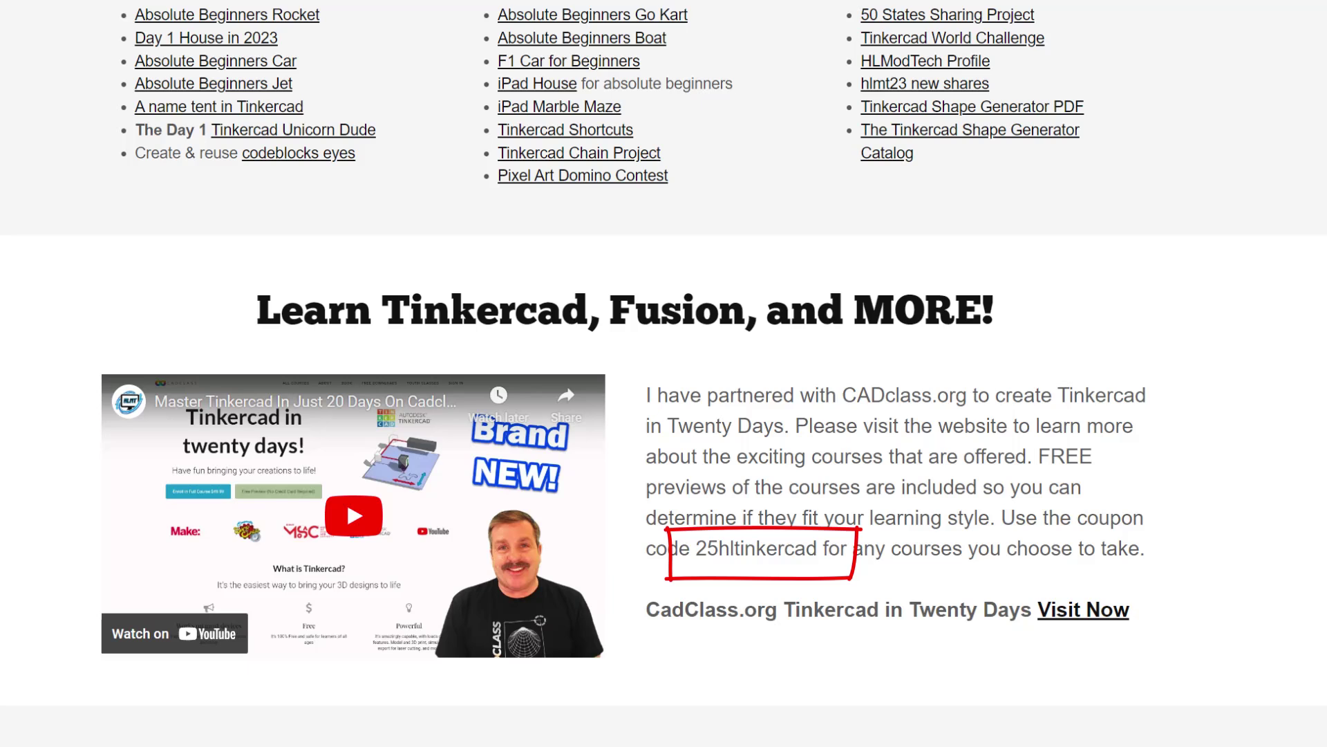
key("Escape")
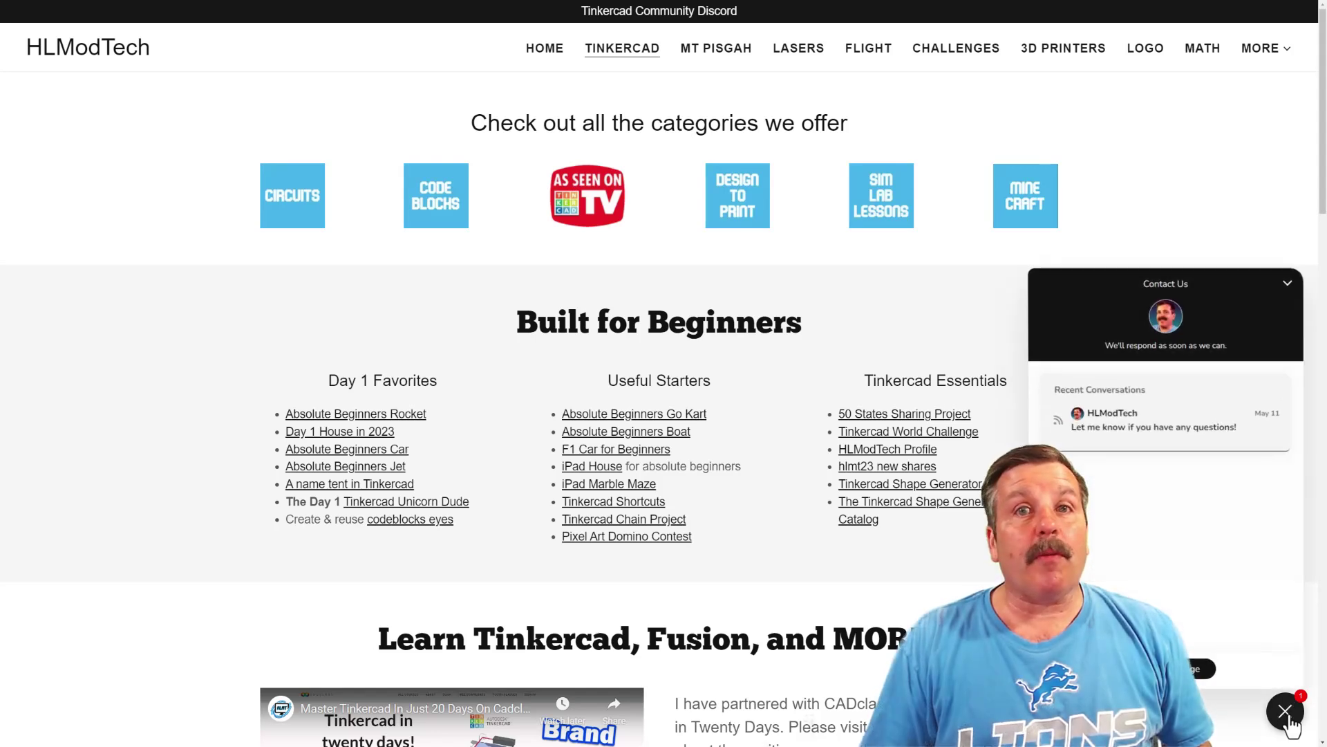
Open the Contact Us chat panel from the bottom-right bubble, then close it again.
left_click(1285, 713)
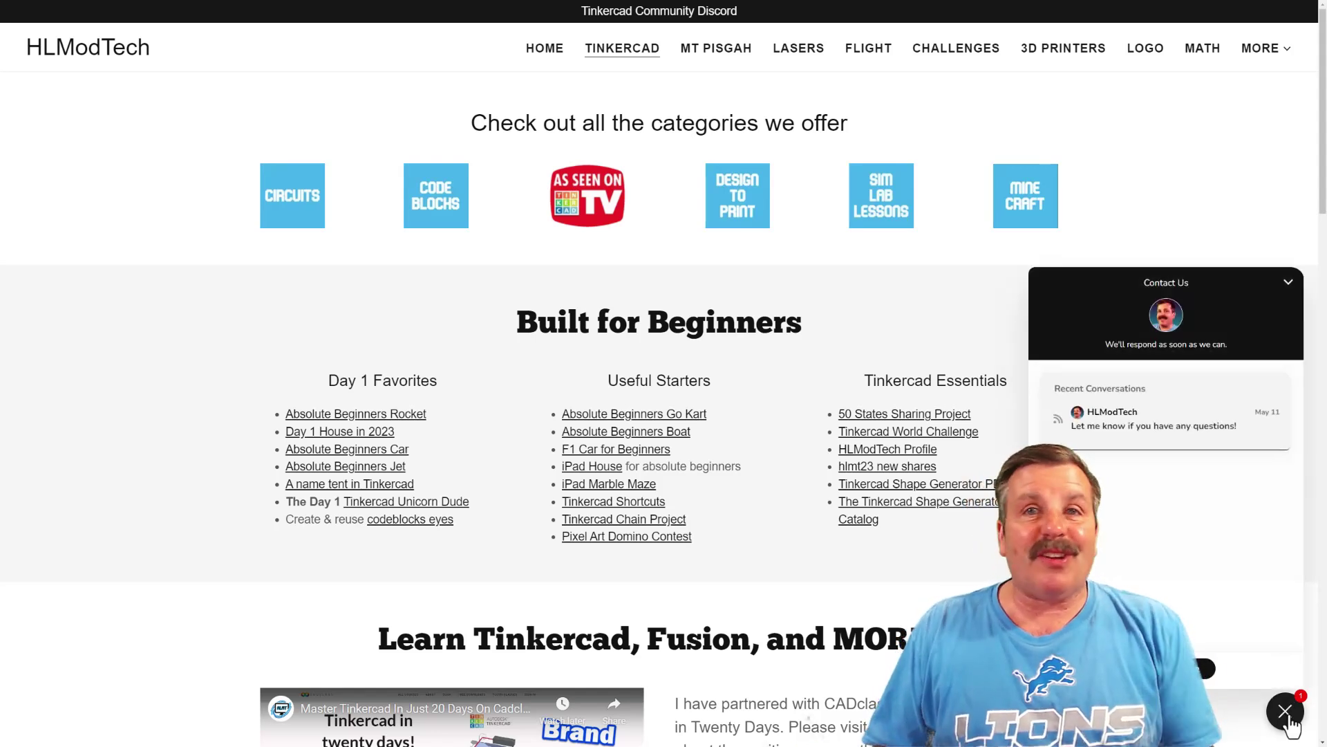
left_click(1286, 712)
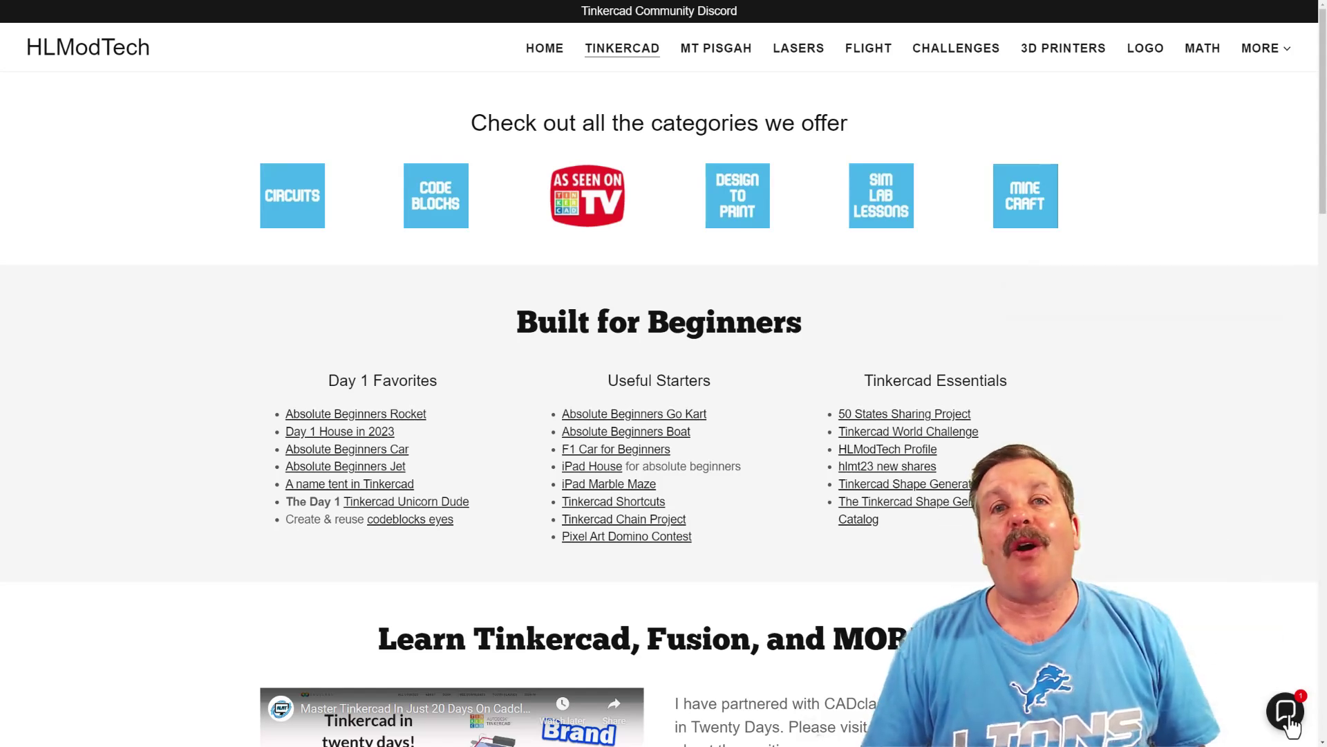